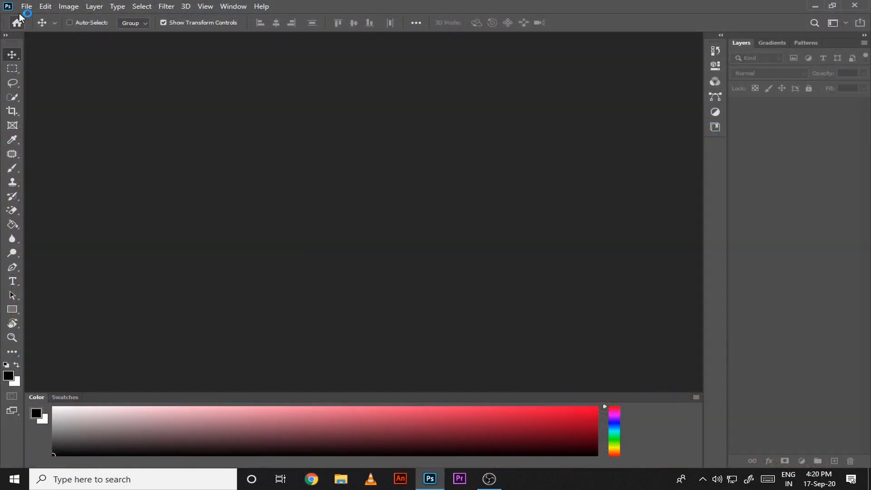
Create a 1920 × 1080 px document with a transparent background named PewDiePie Signature Wave and dock its window.
click(25, 7)
click(31, 17)
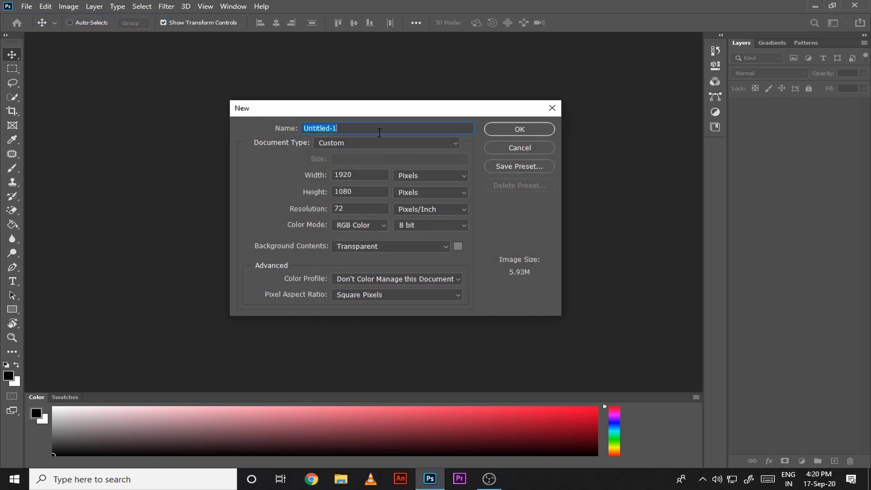
text(PewDiePie Signature Wave)
key(Return)
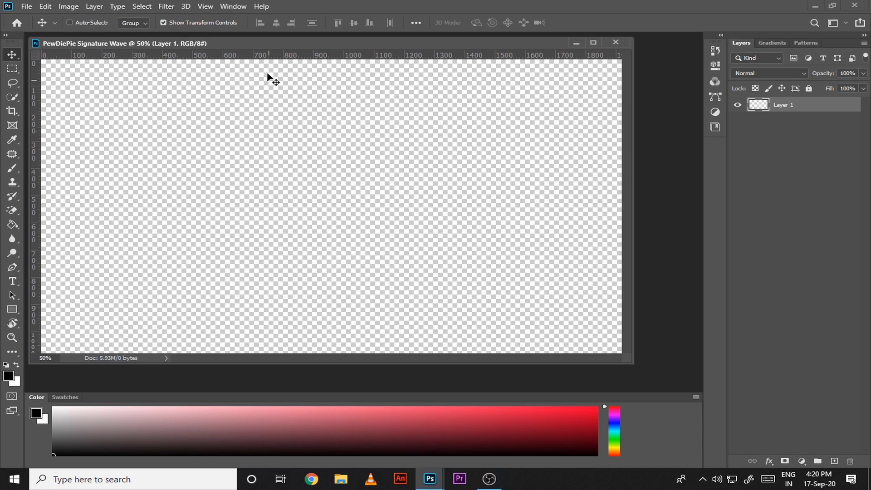
drag(270, 43, 284, 40)
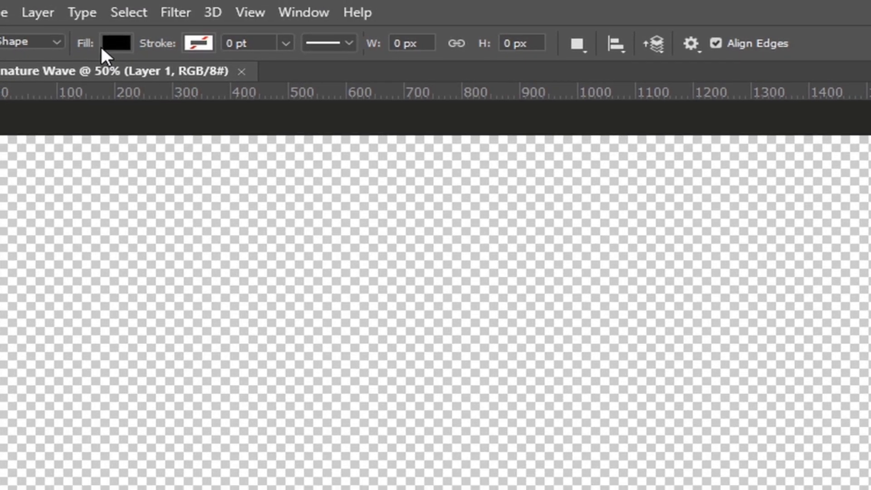
Set the shape fill to the pink-red colour ff0066.
click(117, 43)
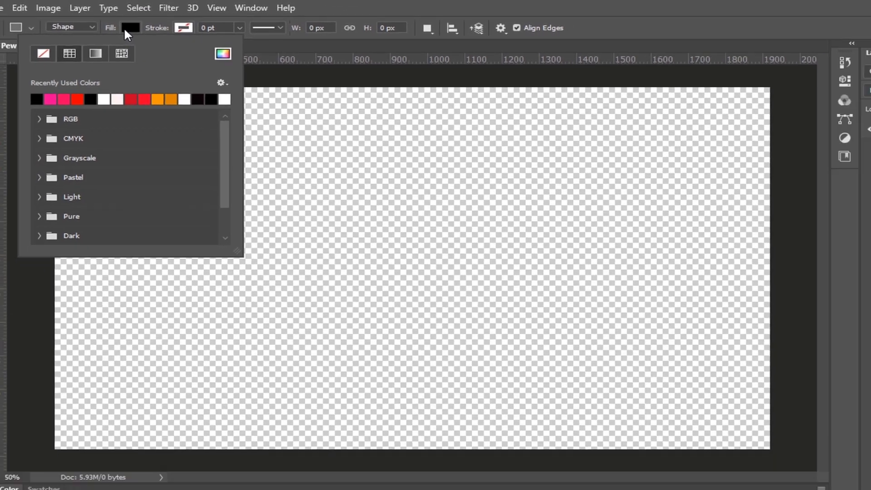
click(210, 43)
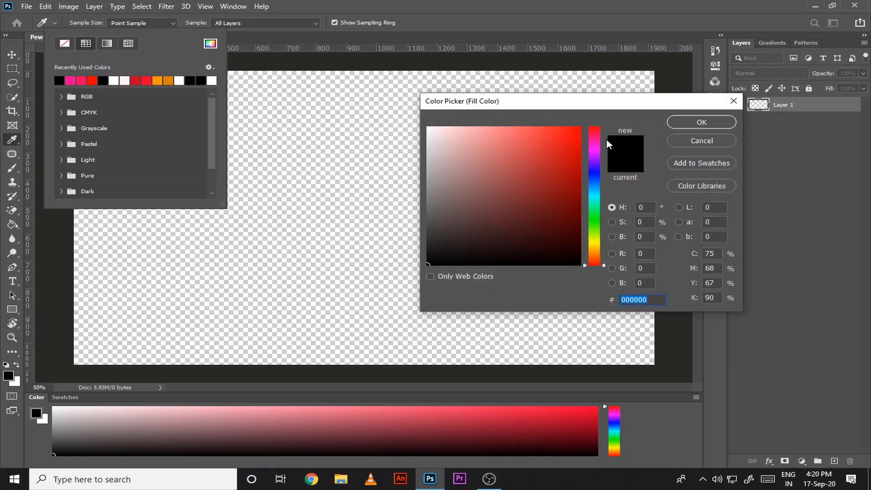
click(594, 139)
drag(595, 140, 592, 135)
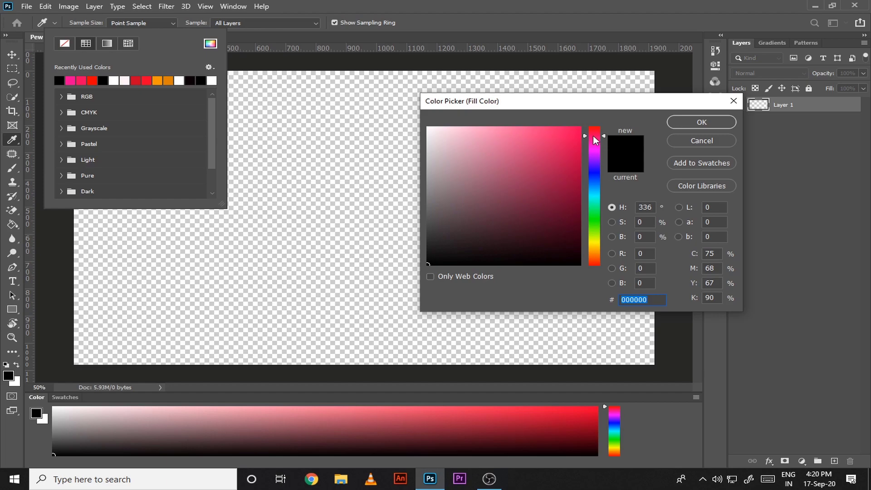
click(579, 129)
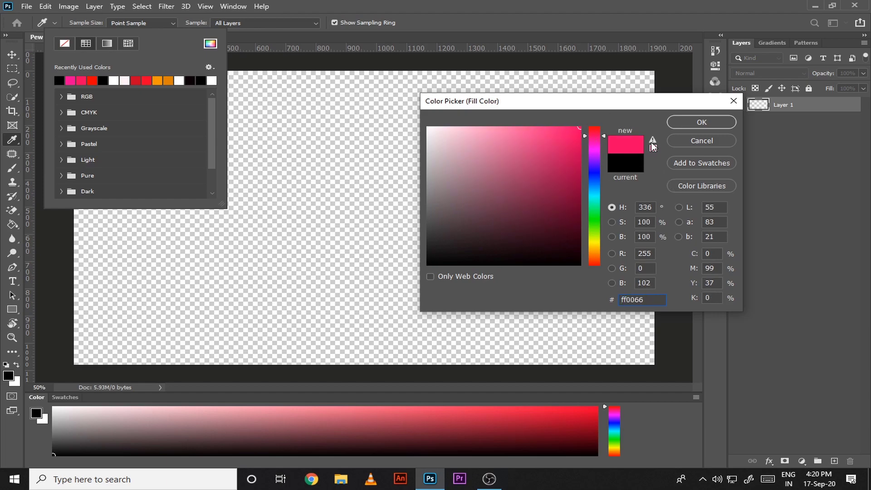
click(691, 123)
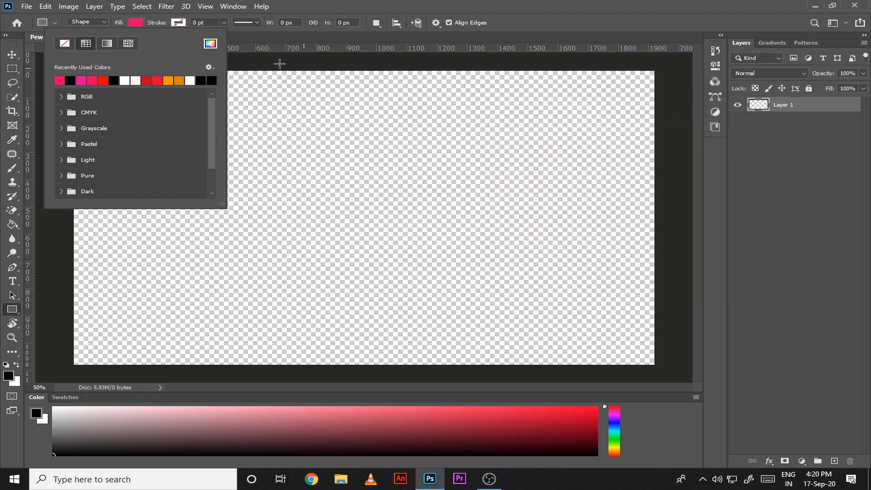
Draw a rectangle about 2070 × 1232 px that covers the whole canvas and extends past its edges.
click(127, 23)
drag(49, 53, 676, 381)
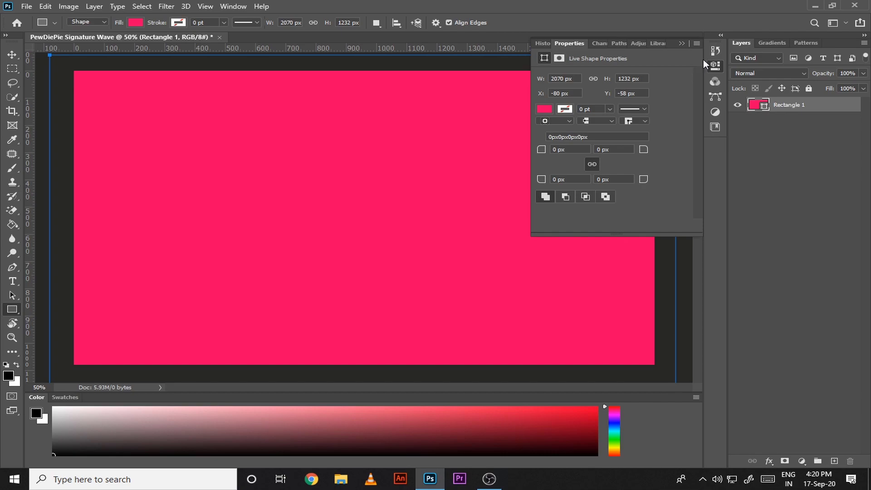
click(682, 44)
Rename the full-canvas rectangle's layer to BG and deselect it.
double_click(793, 104)
text(BG)
key(Return)
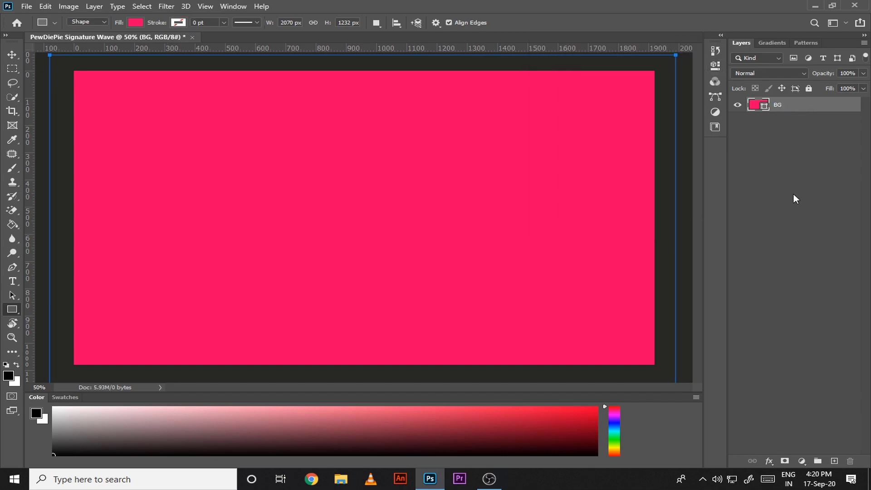
click(794, 194)
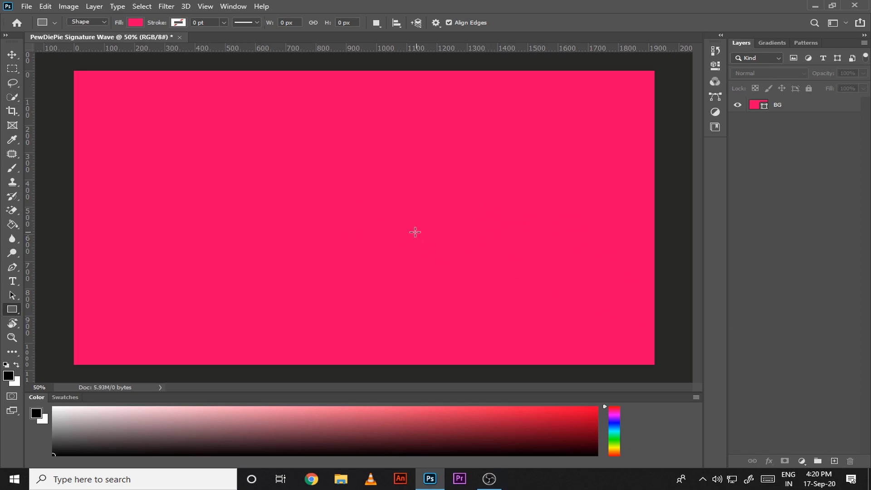
Set the shape fill to black 000000 and draw a thin horizontal line across the full canvas width near its upper edge.
click(135, 22)
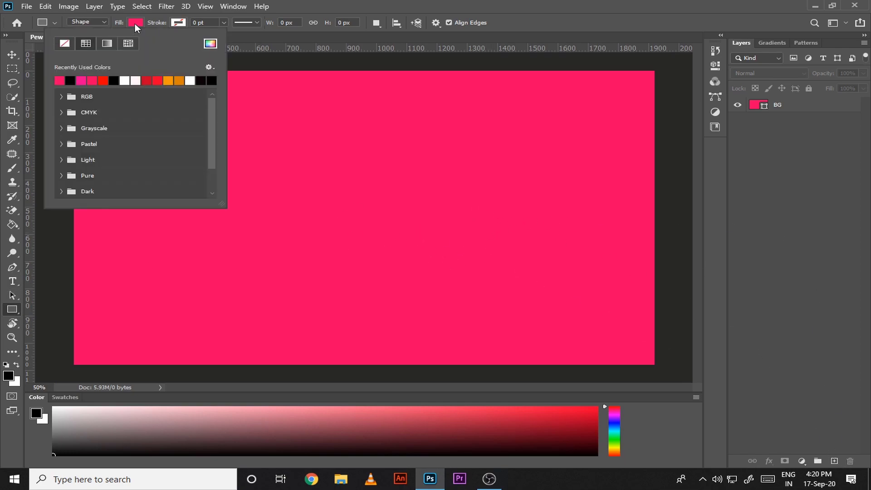
click(210, 45)
drag(457, 205, 392, 374)
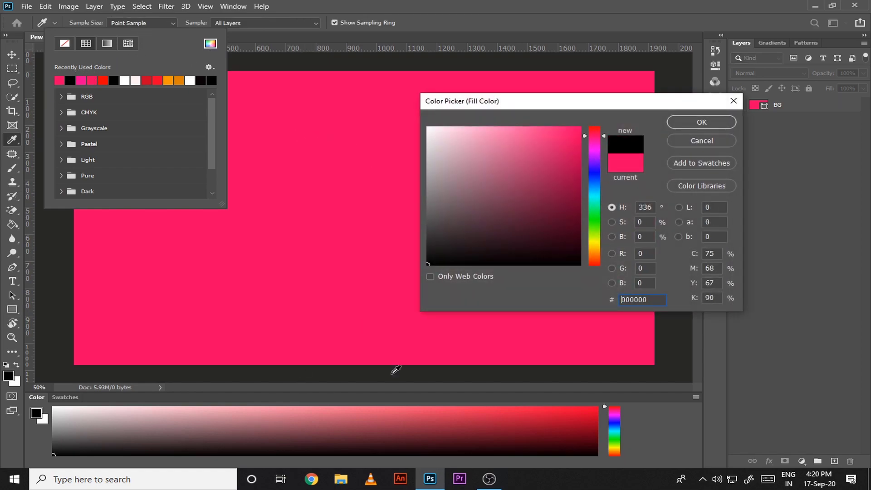
click(696, 122)
click(550, 66)
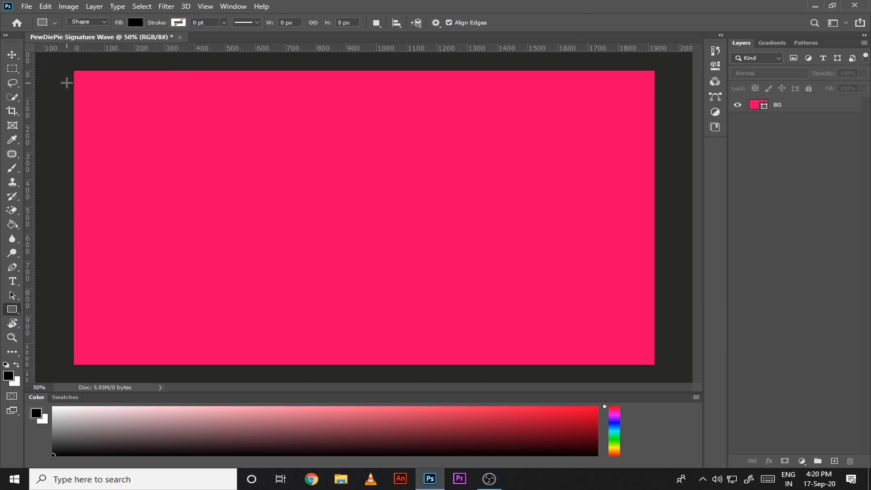
drag(70, 84, 673, 88)
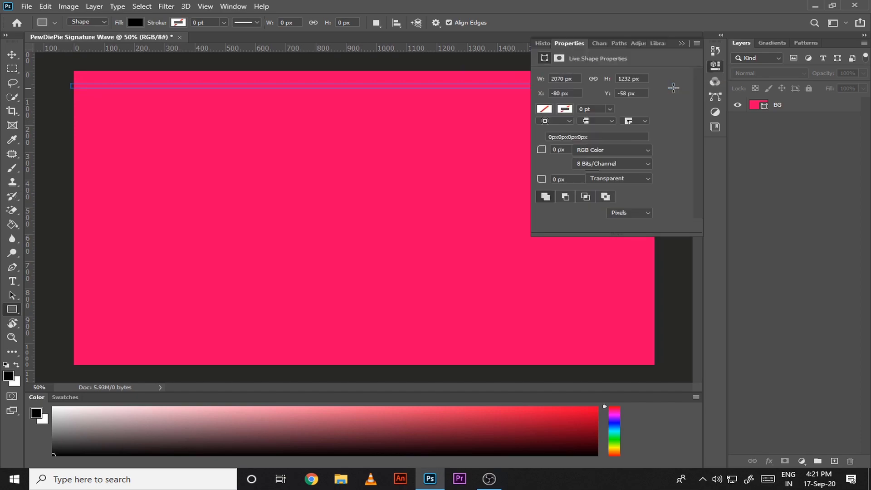
click(689, 42)
Nudge the black line up until it sits just below the canvas's upper edge, and deselect it.
click(12, 54)
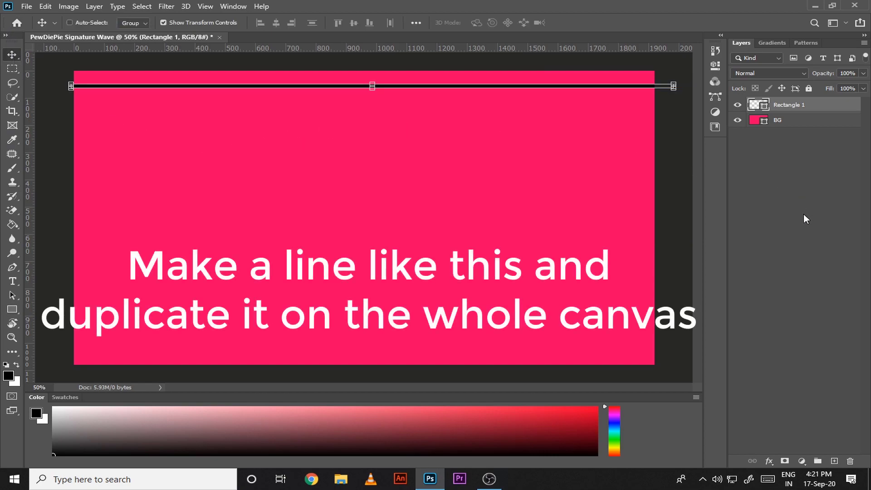
key(Up)
key(Up)
key(Up)
key(Up)
key(Up)
key(Up)
key(Up)
key(Up)
key(Up)
key(Up)
key(Up)
key(Up)
key(Up)
key(Up)
key(Up)
key(Up)
key(Up)
key(Up)
key(Up)
key(Up)
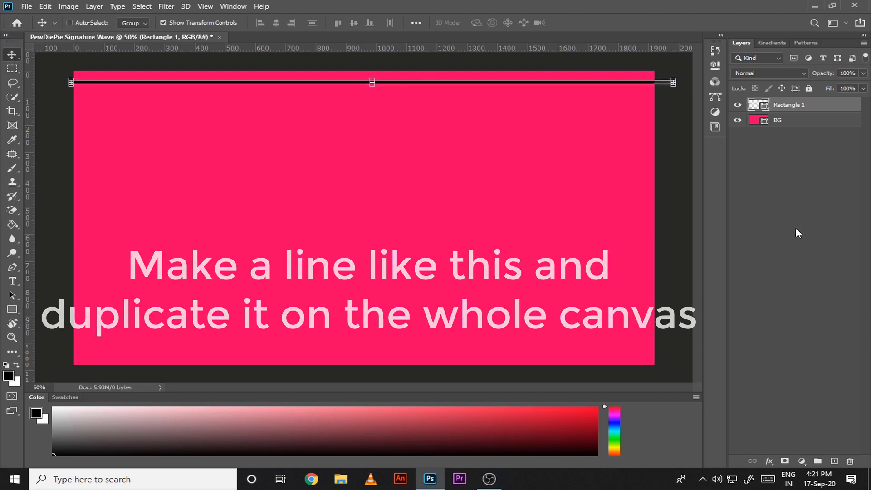
key(Up)
key(Up)
key(Up)
key(Up)
key(Up)
key(Up)
key(Up)
key(Up)
key(Up)
key(Up)
click(791, 241)
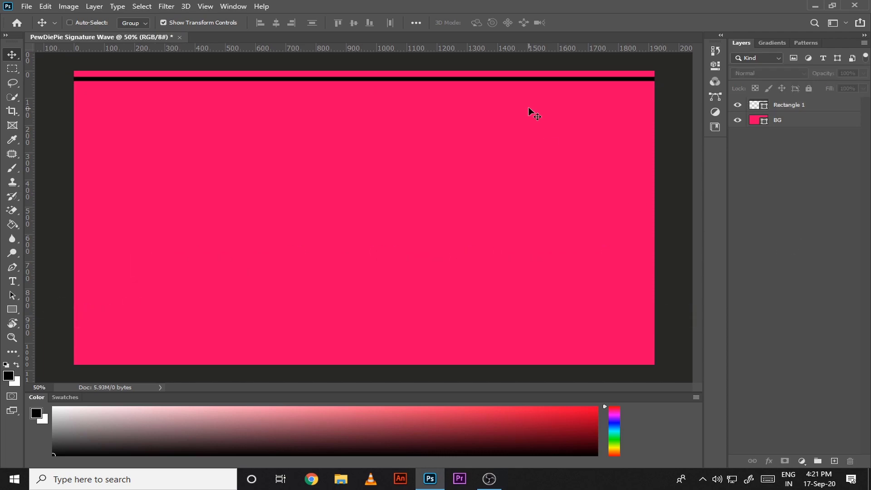
Copy the black line and place the duplicate about 55 px below the original.
click(833, 107)
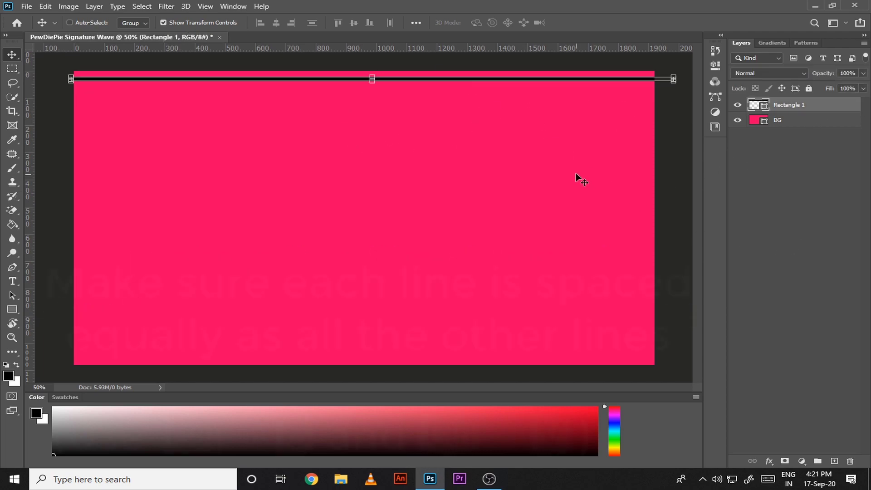
key(ctrl+c)
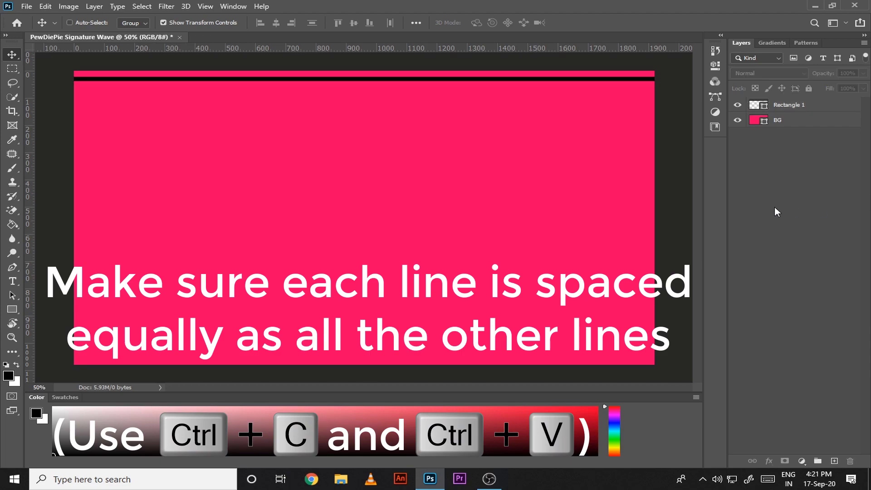
key(ctrl+v)
drag(433, 221, 433, 99)
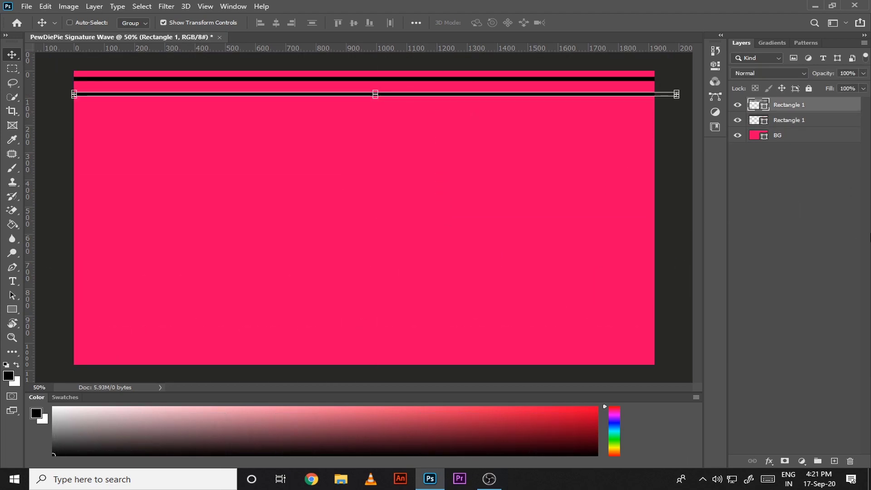
Paste two more copies of the line and place them below the second line at the same spacing.
click(785, 234)
key(ctrl+v)
drag(429, 224, 429, 110)
click(834, 291)
key(ctrl+v)
drag(485, 224, 393, 140)
Paste two further copies of the line and move them below the fourth line, keeping the spacing equal.
click(792, 313)
key(ctrl+v)
key(ctrl+v)
key(ctrl+t)
drag(408, 220, 414, 184)
key(Escape)
drag(622, 236, 621, 168)
Paste another three copies of the line and continue the row of lines down towards the middle of the canvas.
click(816, 336)
key(ctrl+v)
drag(401, 219, 447, 178)
click(817, 345)
key(ctrl+v)
click(818, 353)
key(ctrl+v)
drag(431, 219, 396, 195)
Go through the upper line layers and shift the uneven lines down to correct their spacing.
click(767, 151)
click(768, 167)
click(771, 181)
click(778, 168)
drag(488, 136, 488, 138)
click(782, 182)
click(770, 152)
drag(586, 151, 586, 156)
key(alt+bracketleft)
key(alt+bracketright)
key(alt+bracketright)
drag(354, 164, 355, 171)
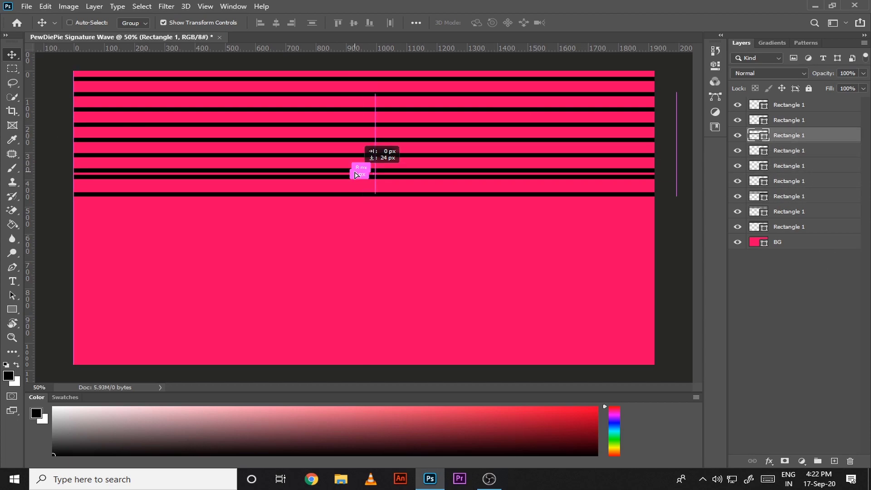
Delete the surplus line copies and move the lowest remaining line up to match the equal spacing.
key(Delete)
click(789, 104)
key(Delete)
click(789, 104)
drag(541, 171, 545, 184)
key(ctrl+z)
click(789, 105)
drag(396, 211, 400, 181)
Paste four more copies of the line and place them at equal spacing through the middle of the canvas.
click(817, 299)
key(ctrl+v)
drag(429, 218, 428, 246)
click(767, 327)
key(ctrl+v)
click(789, 318)
key(ctrl+v)
click(789, 317)
key(ctrl+v)
Paste four further copies of the line and extend the evenly spaced pattern into the canvas's lower part.
click(801, 376)
key(ctrl+v)
drag(485, 217, 486, 260)
click(789, 354)
key(ctrl+v)
drag(393, 216, 390, 278)
ctrl+click(501, 217)
drag(500, 217, 488, 292)
click(739, 418)
key(ctrl+v)
drag(435, 218, 425, 307)
Paste four more copies of the line and space them equally until the last one lies just past the canvas's lower edge.
click(789, 390)
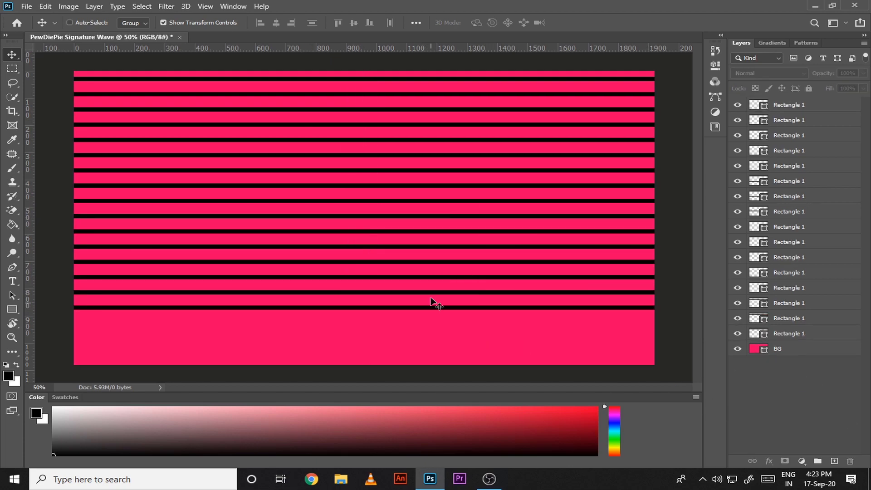
key(ctrl+v)
drag(416, 218, 414, 337)
click(789, 400)
key(ctrl+v)
click(789, 413)
key(ctrl+v)
drag(523, 218, 516, 354)
click(789, 424)
key(ctrl+v)
drag(437, 218, 438, 370)
Paste one more line, move its layer to just above BG, and place it above the canvas's upper edge.
click(789, 433)
key(ctrl+v)
drag(792, 105, 791, 416)
drag(525, 218, 524, 63)
click(789, 441)
Select all the line layers above BG and merge them into a single shape layer.
click(797, 105)
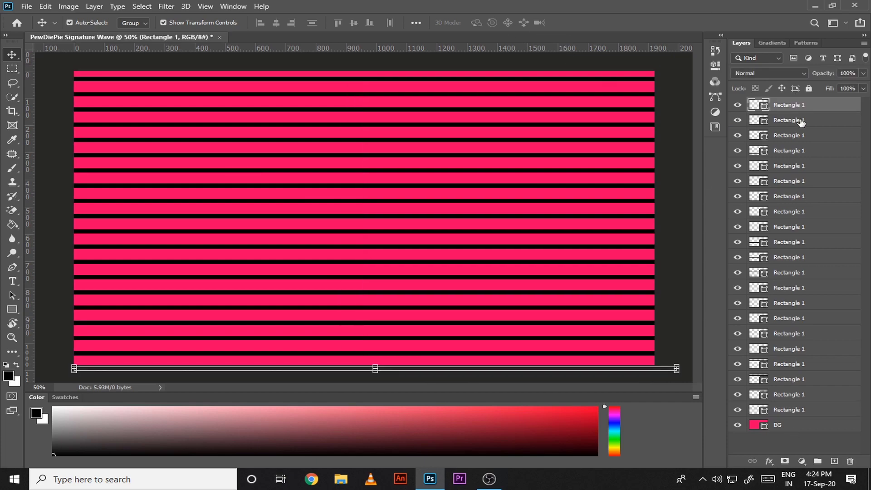
ctrl+click(801, 121)
ctrl+click(803, 136)
ctrl+click(805, 151)
ctrl+click(807, 166)
ctrl+click(809, 182)
ctrl+click(824, 243)
ctrl+click(825, 258)
ctrl+click(827, 273)
ctrl+click(829, 288)
ctrl+click(831, 303)
ctrl+click(833, 319)
ctrl+click(832, 335)
ctrl+click(830, 349)
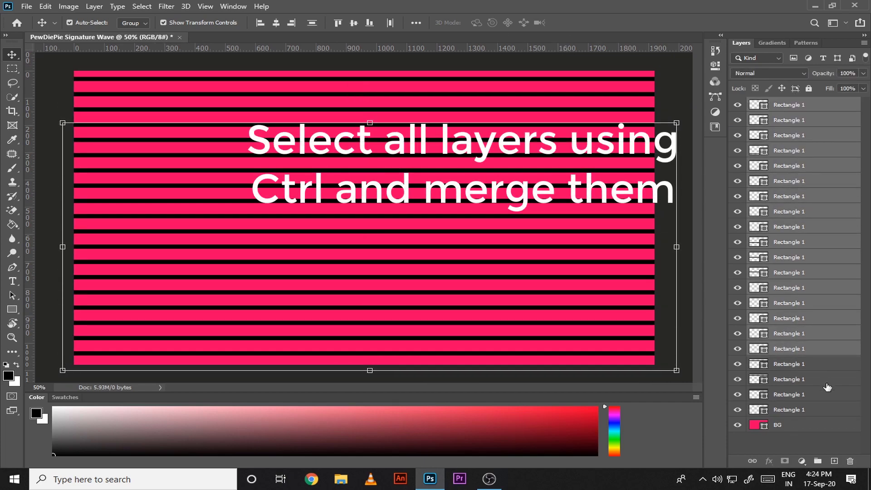
right_click(815, 270)
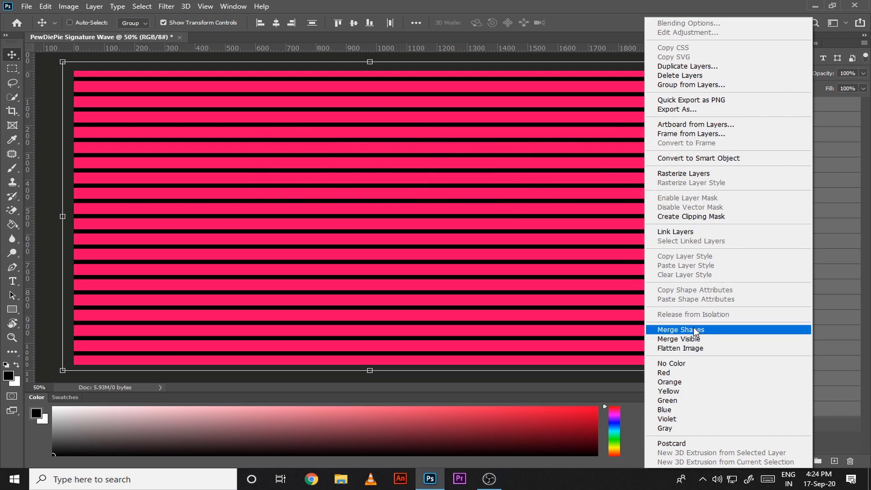
click(721, 333)
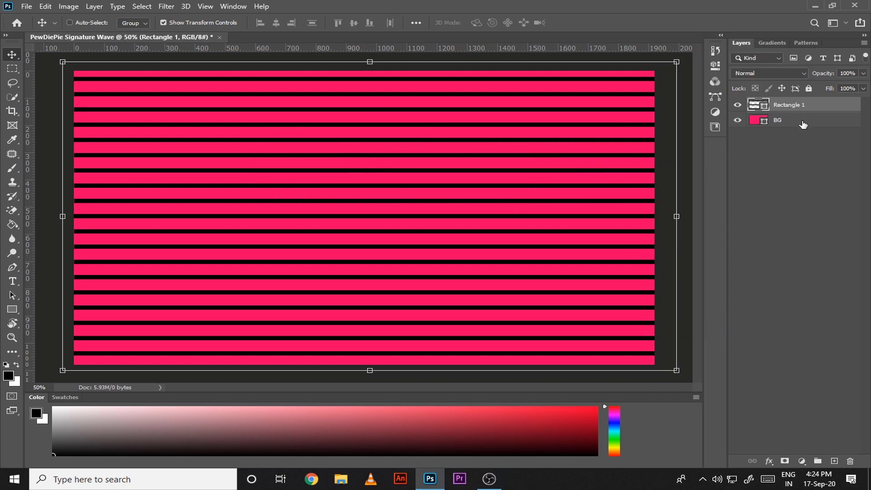
Rename the merged line layer to Waves.
double_click(797, 107)
text(Waves)
key(Return)
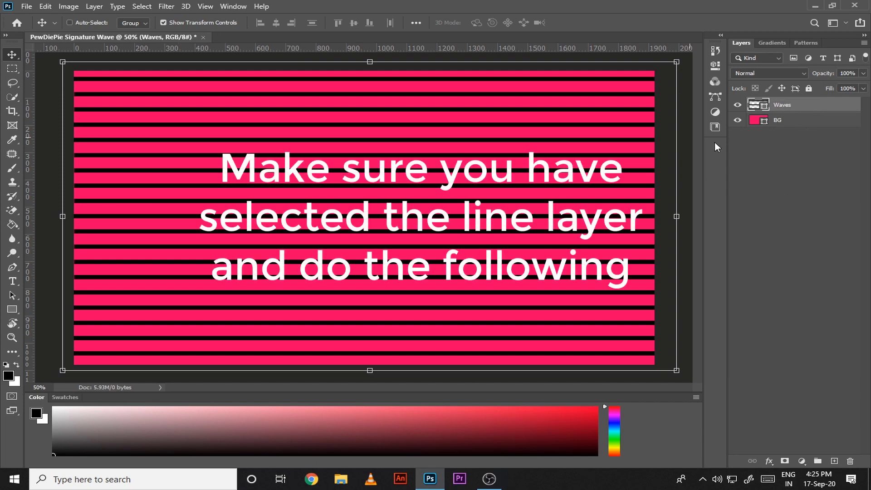
Start a Wave distortion on the Waves layer, converting it to a smart object, and set the number of generators to 36.
click(172, 6)
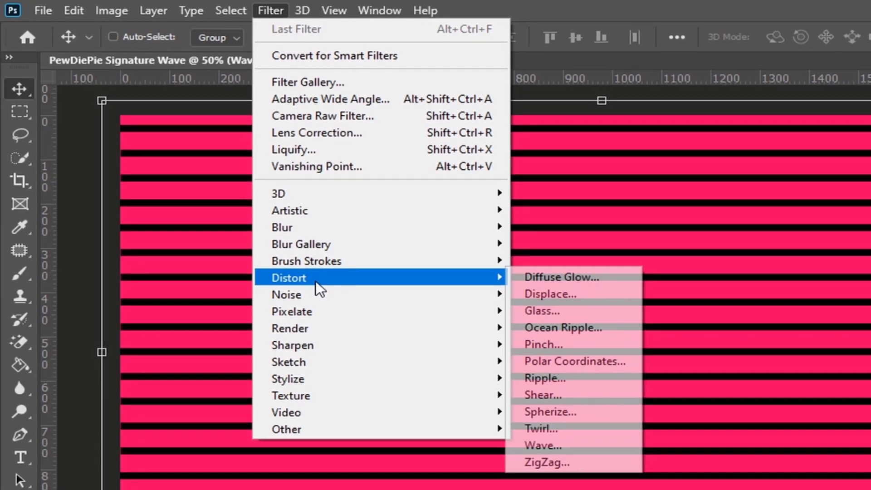
mouse_move(337, 297)
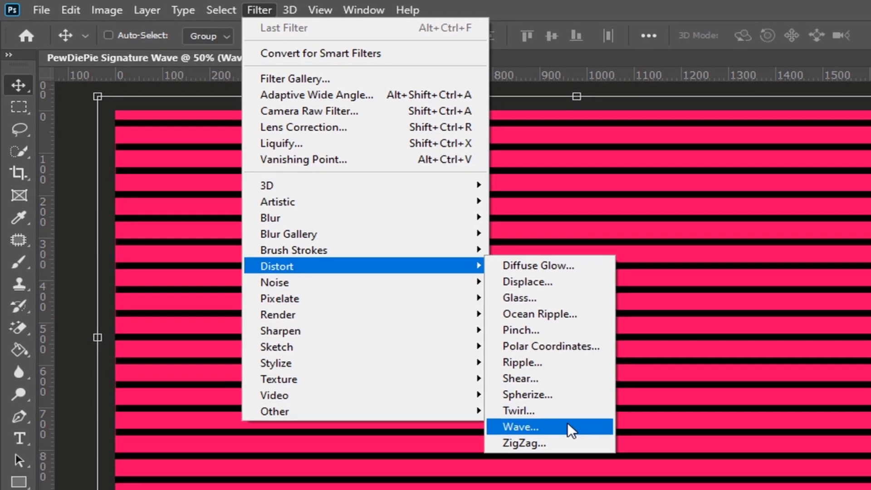
click(549, 437)
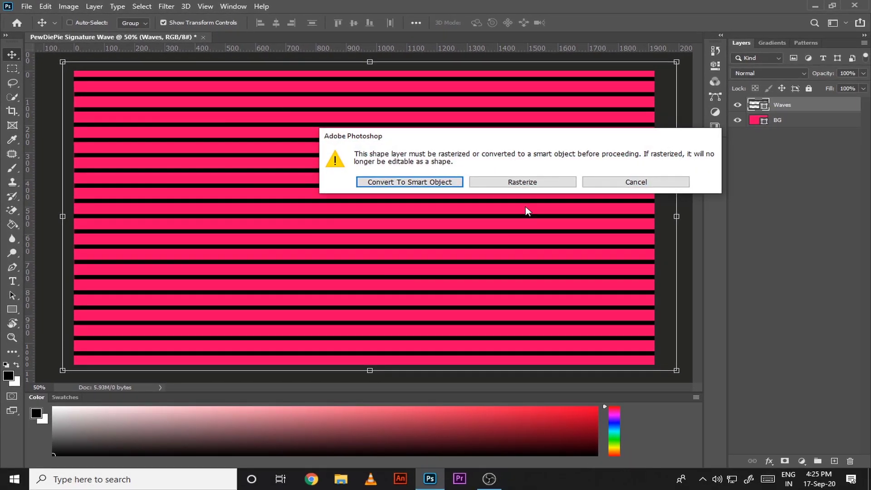
click(458, 182)
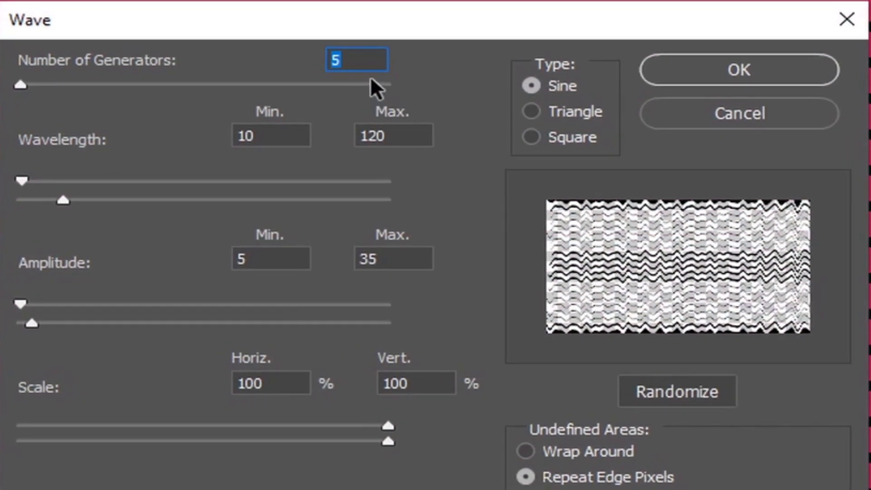
text(36)
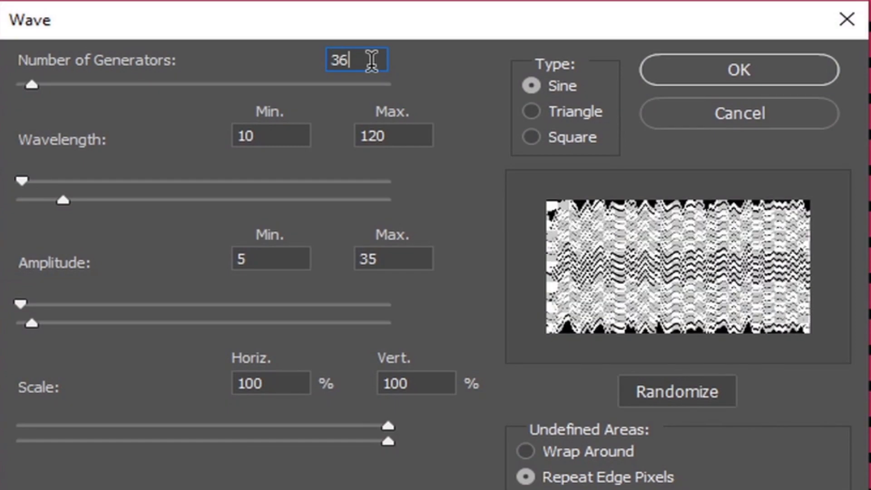
Set the wave's minimum wavelength to 82 and its maximum wavelength to 87.
click(286, 136)
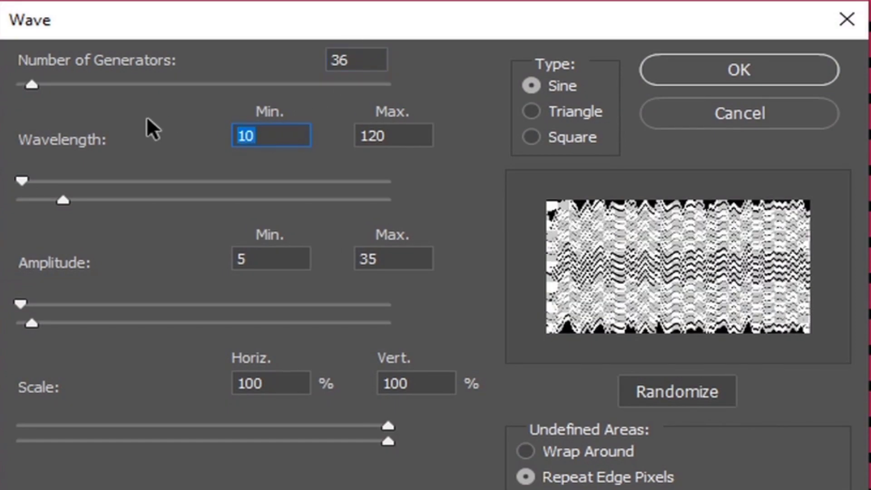
text(82)
key(Tab)
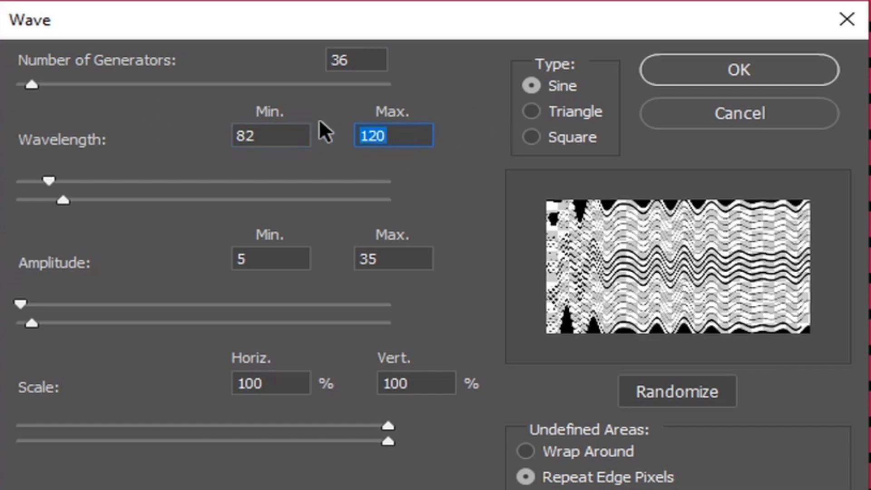
text(87)
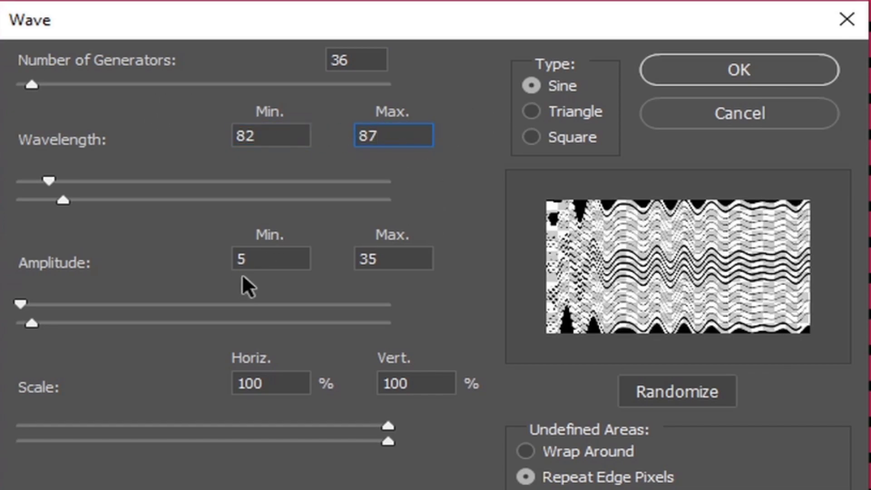
Set the wave's minimum amplitude to 1 and its maximum amplitude to 33.
click(261, 256)
drag(260, 257, 194, 241)
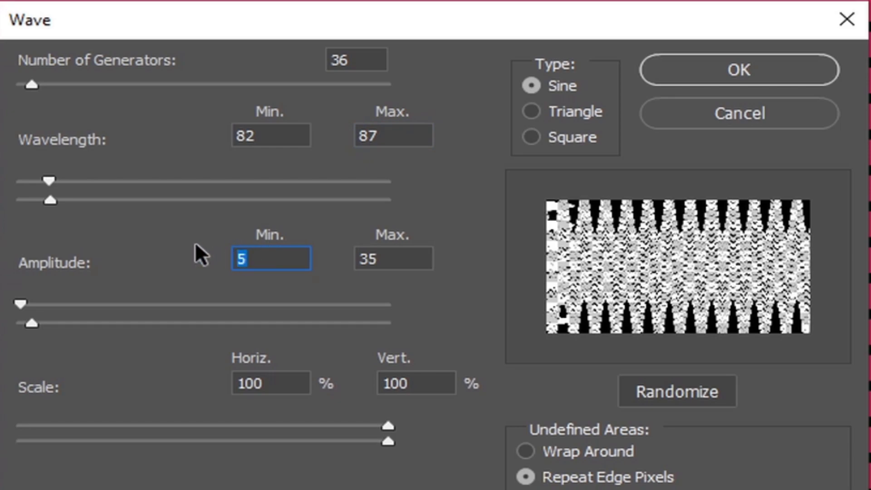
text(41)
key(BackSpace)
key(BackSpace)
text(1)
drag(410, 257, 330, 249)
text(33)
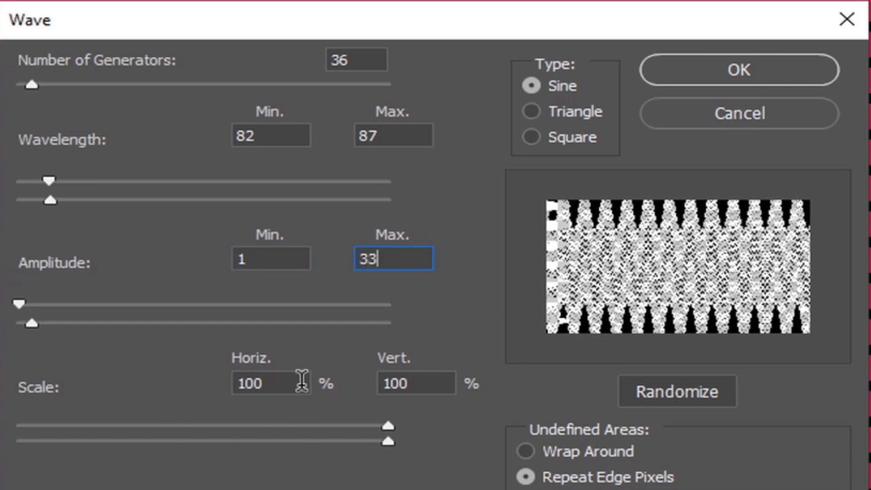
Set the wave's scale to 42% horizontal and 46% vertical, and apply the filter.
drag(301, 383, 201, 383)
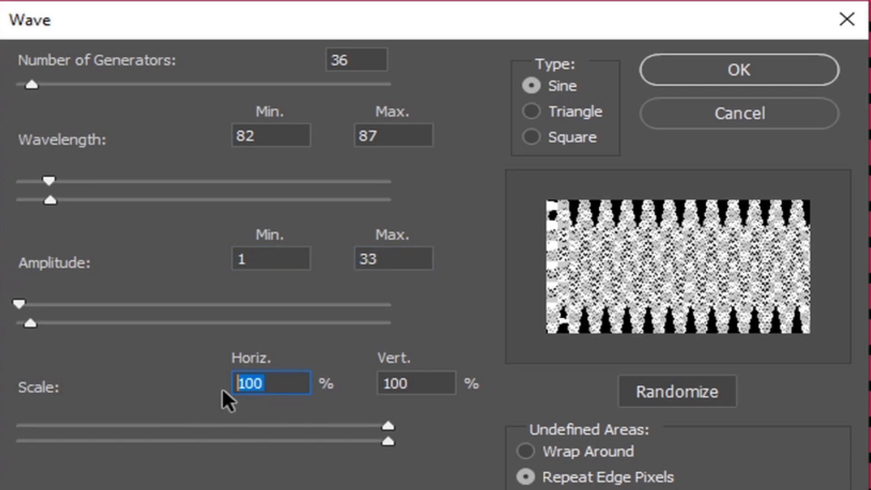
text(42)
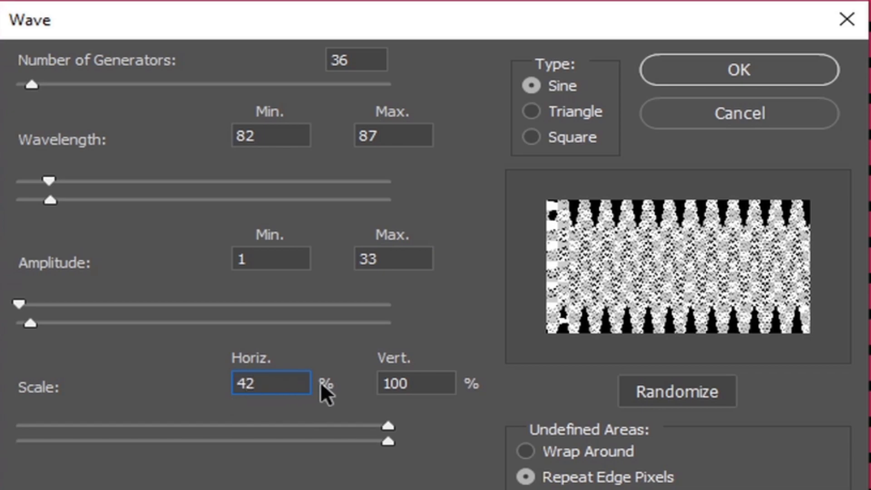
drag(418, 373, 328, 380)
text(47)
key(BackSpace)
text(6)
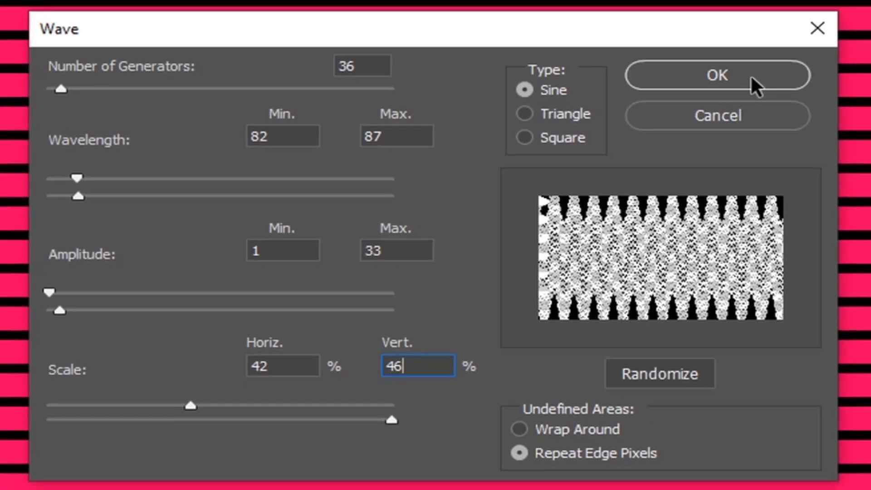
click(776, 72)
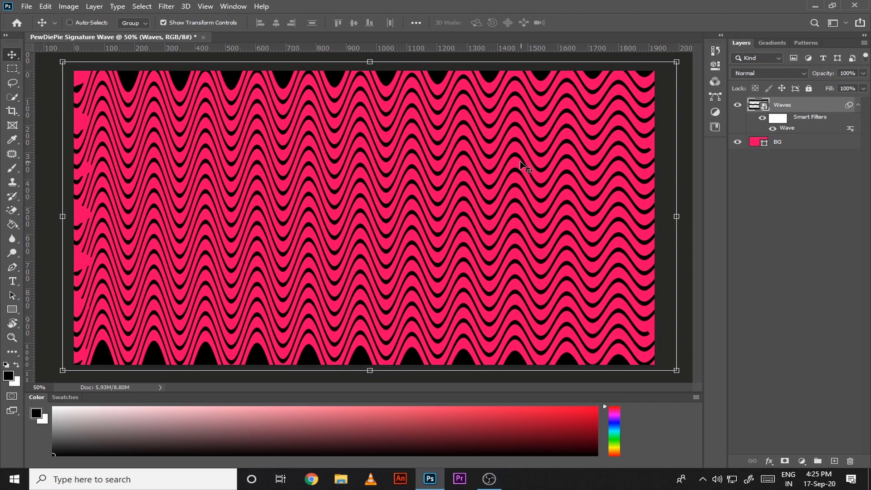
Try rotating the Waves layer by about -9.11 degrees.
click(682, 380)
click(442, 190)
drag(680, 378, 675, 324)
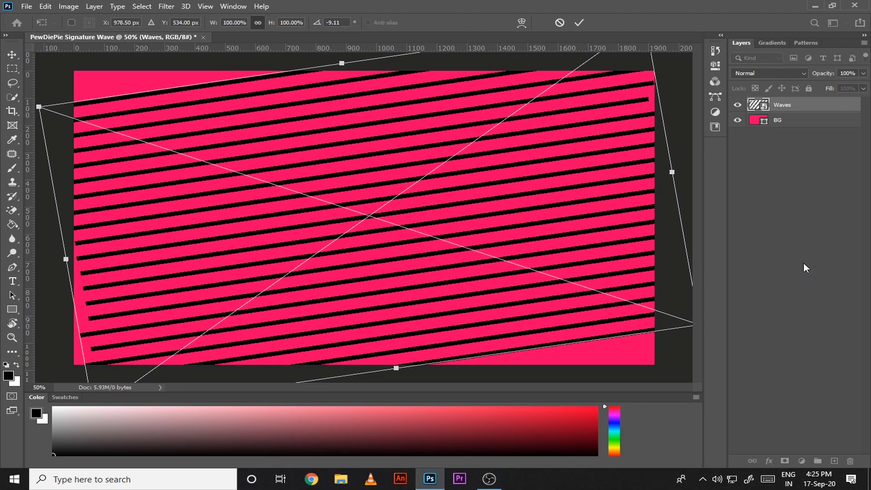
click(584, 27)
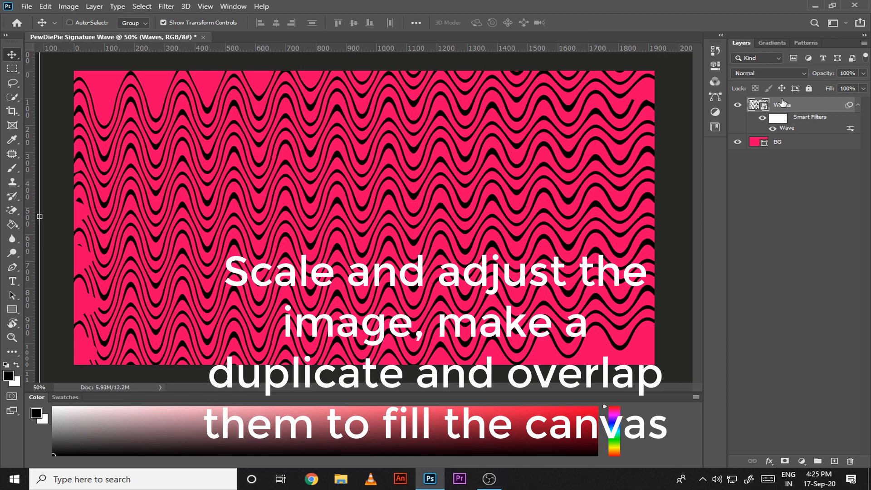
click(860, 105)
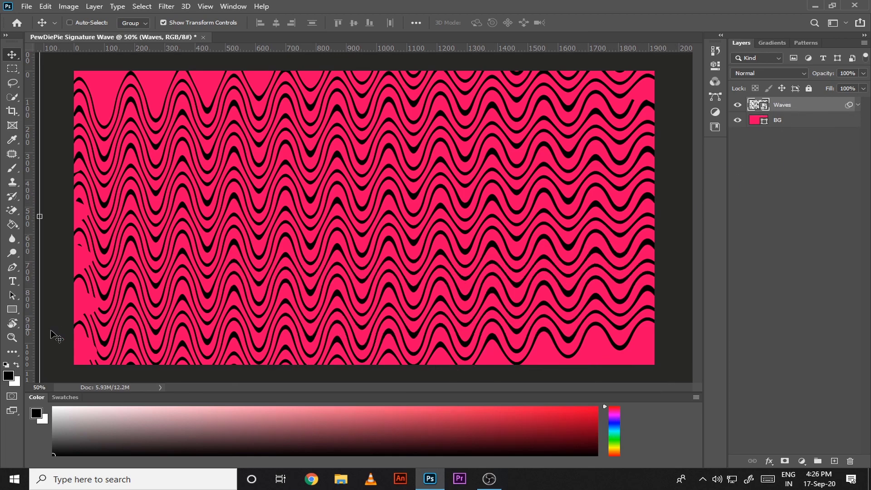
Undo the rotation of the Waves layer.
click(13, 337)
right_click(245, 266)
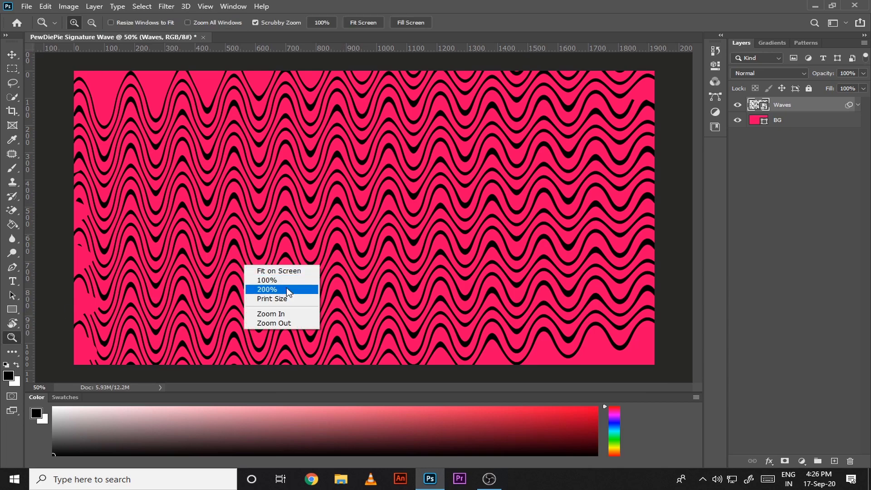
click(286, 323)
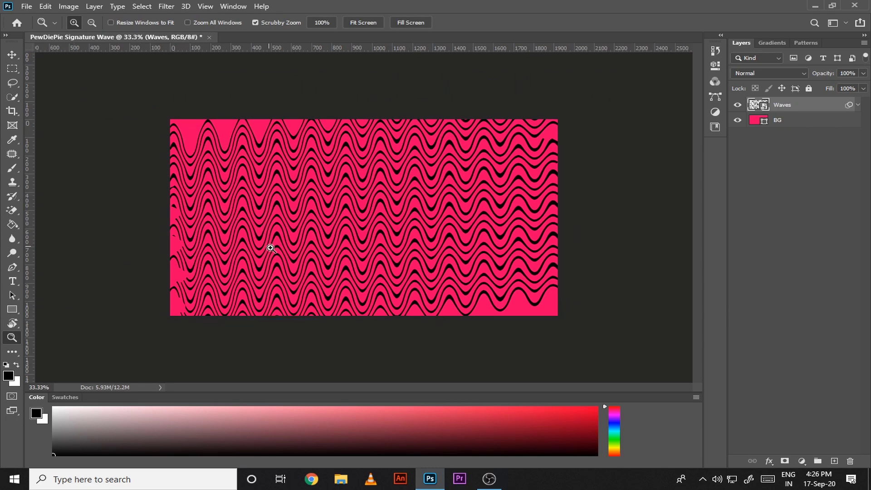
key(v)
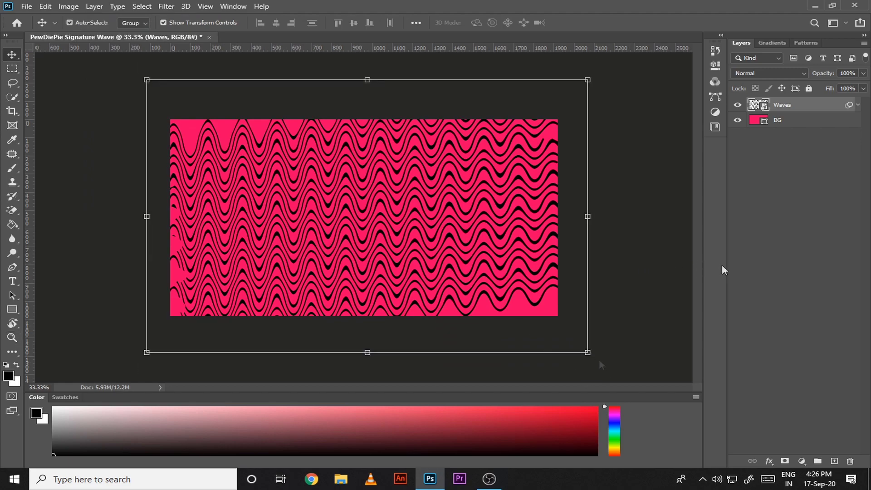
key(ctrl+z)
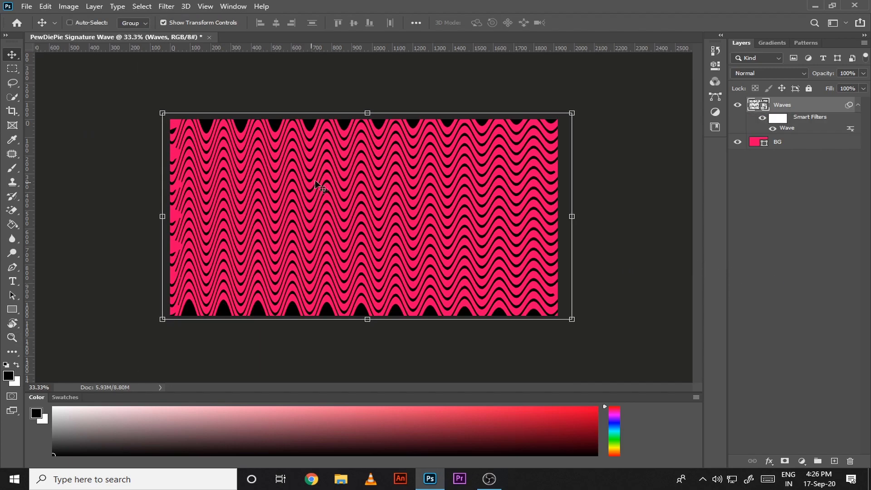
Move the Waves layer up until waves fill the canvas's upper edge, and collapse its smart filter list.
drag(339, 209, 314, 198)
drag(313, 199, 338, 197)
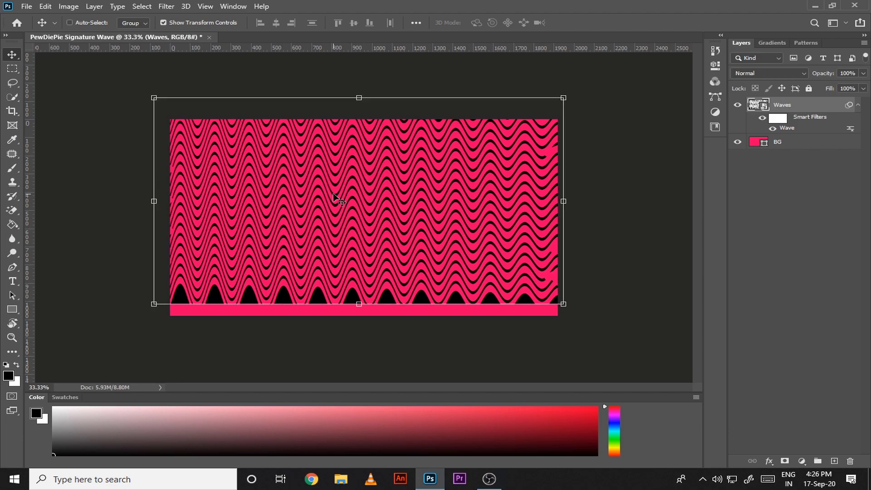
click(750, 248)
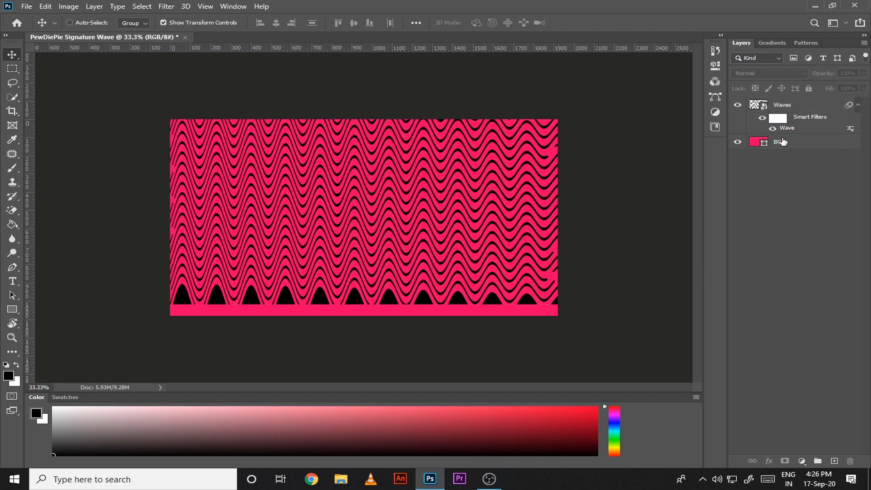
click(857, 105)
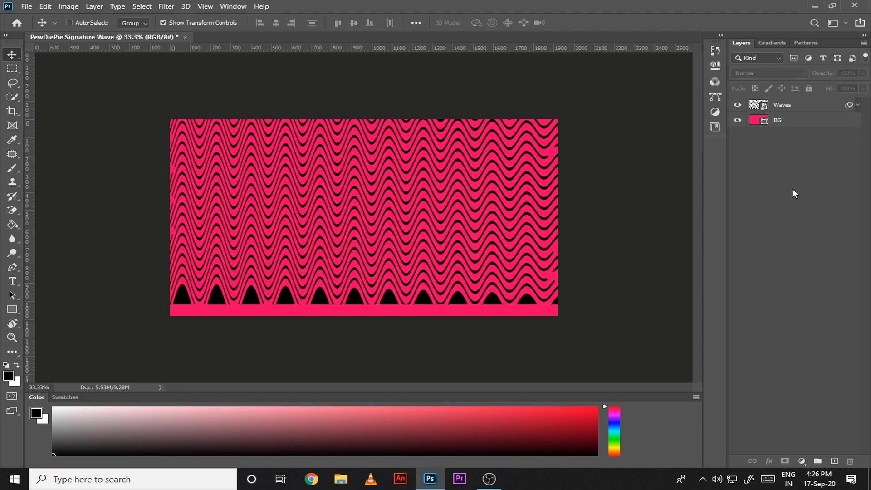
Duplicate the Waves layer and place the copy lower, so it overlaps the original and extends past the canvas's lower edge.
click(806, 108)
click(810, 210)
drag(410, 241, 390, 172)
Try scaling the Waves copy to 73.15% and shifting it towards the canvas's right edge.
click(557, 350)
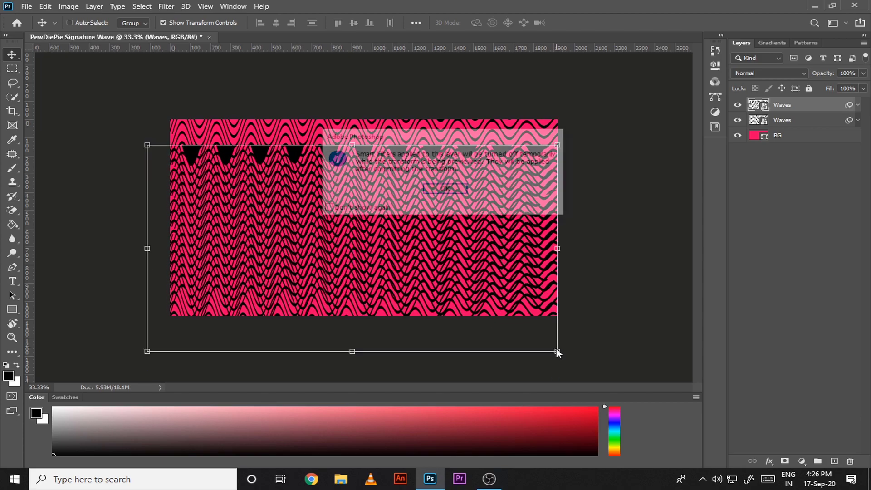
click(462, 195)
drag(557, 351, 484, 231)
drag(291, 224, 388, 225)
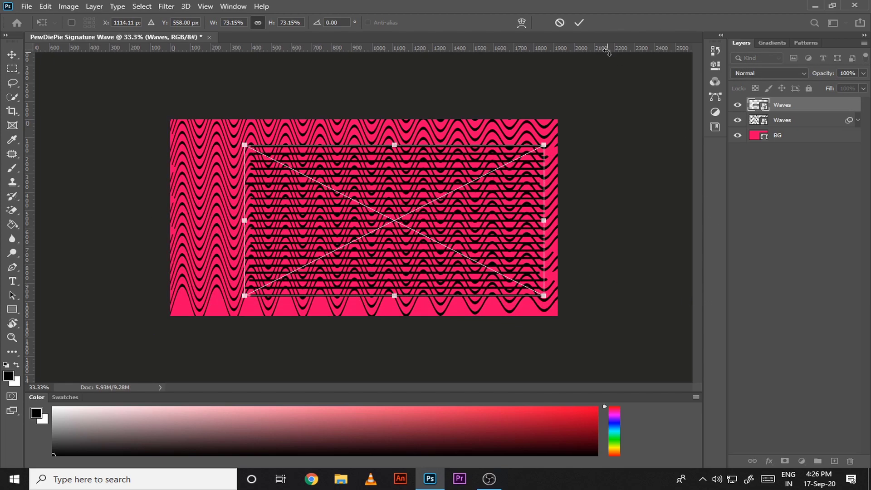
click(580, 23)
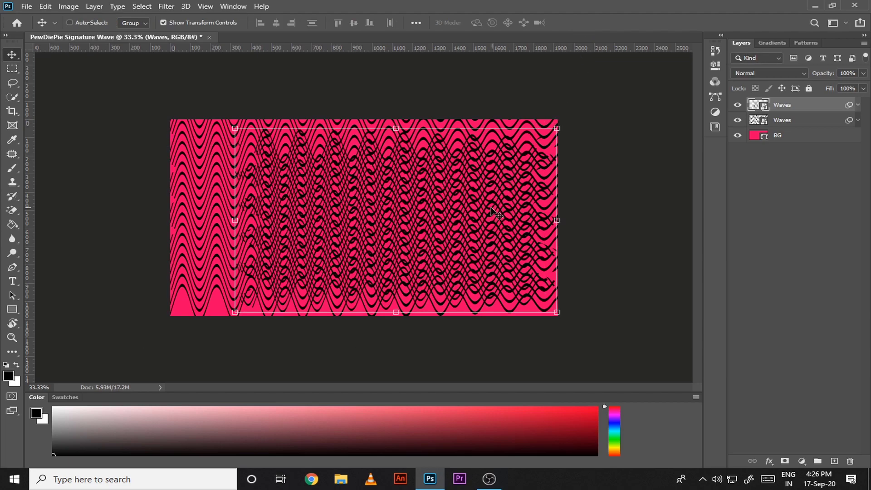
Check the scaled Waves copy without the original, and undo its last move and scaling.
click(737, 120)
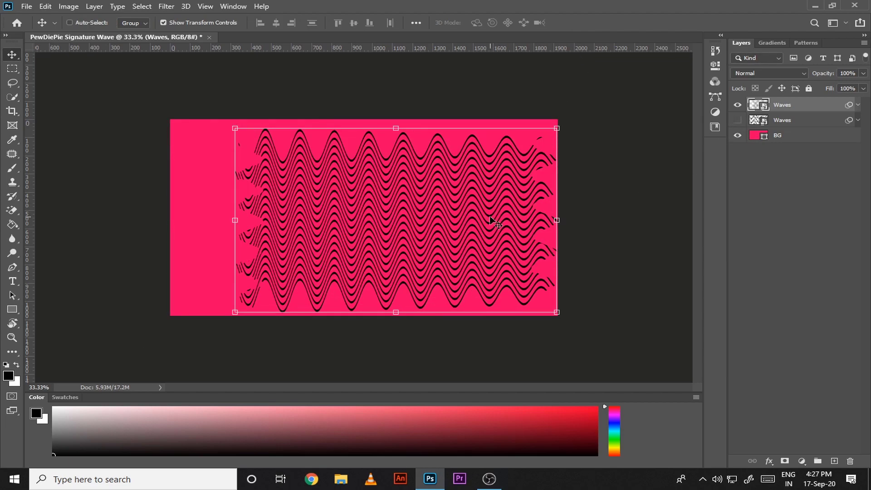
click(737, 119)
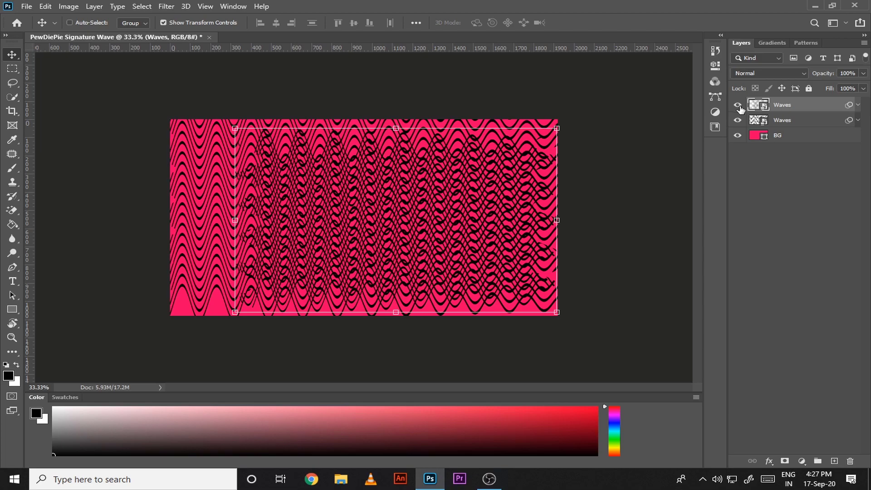
drag(525, 201, 504, 194)
key(ctrl)
key(ctrl+z)
key(ctrl+z)
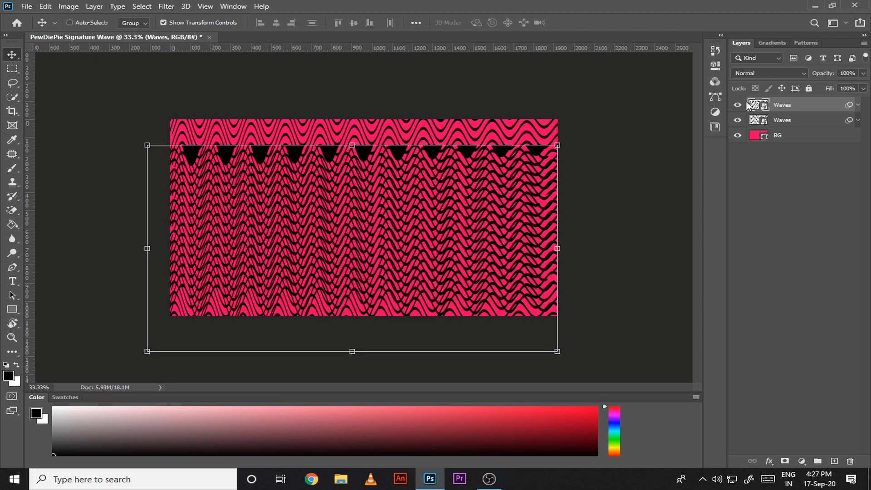
Hide the original Waves layer just above BG.
click(737, 120)
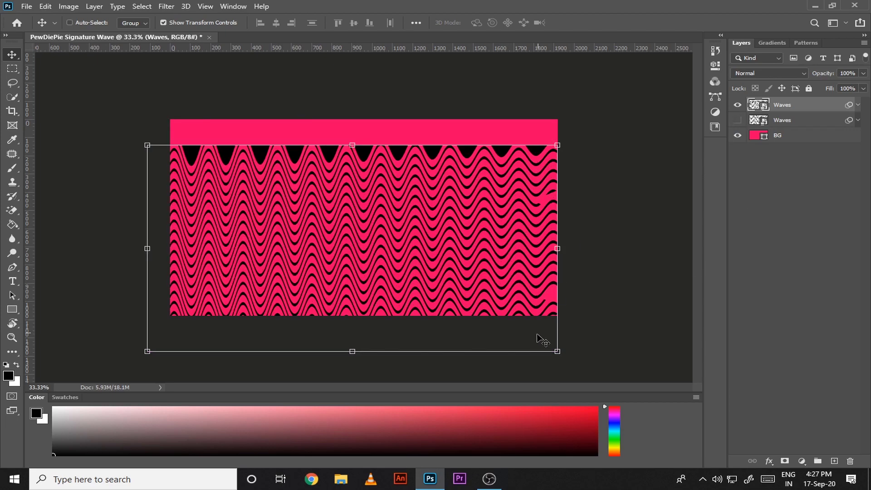
Try rotating the Waves copy by about -35 degrees, and undo the rotation.
click(566, 359)
click(445, 189)
drag(566, 359, 594, 230)
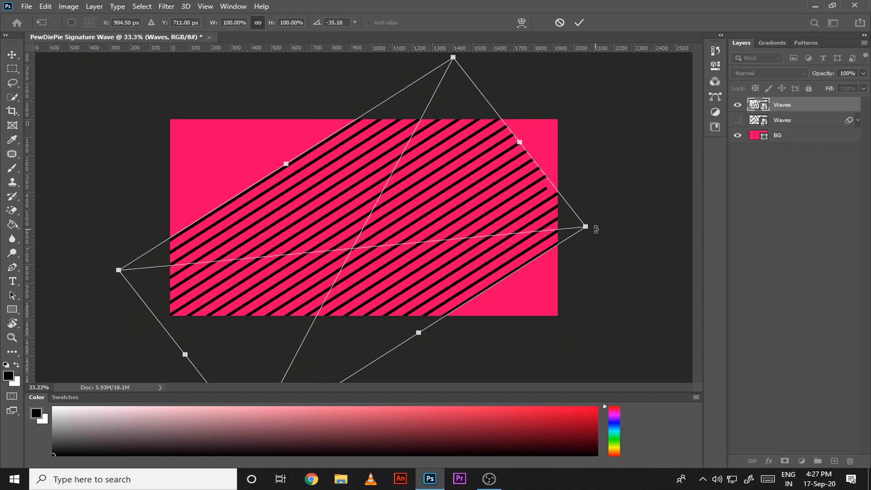
click(580, 24)
key(ctrl+z)
Move the Waves copy up to the canvas's upper edge and scale it to 94.36% to match the canvas height.
drag(513, 255, 514, 230)
drag(559, 326, 566, 35)
click(579, 23)
Try rotating the scaled Waves copy by about -70 degrees, and cancel the transformations.
click(551, 316)
click(445, 189)
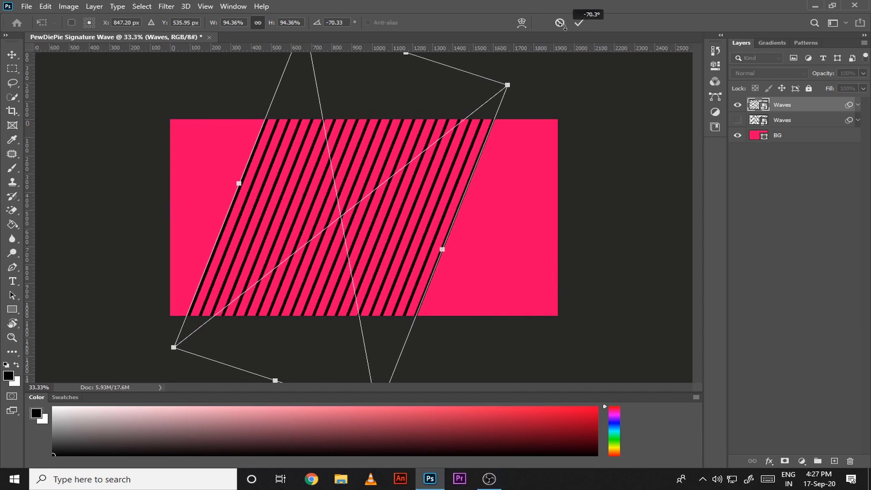
key(Escape)
click(551, 324)
click(453, 191)
click(559, 24)
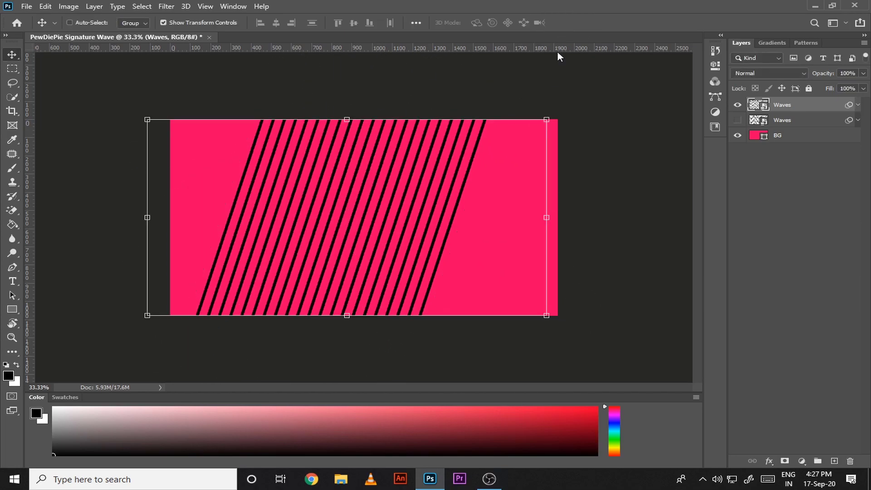
click(547, 318)
click(449, 191)
click(559, 23)
click(550, 121)
click(445, 189)
key(Escape)
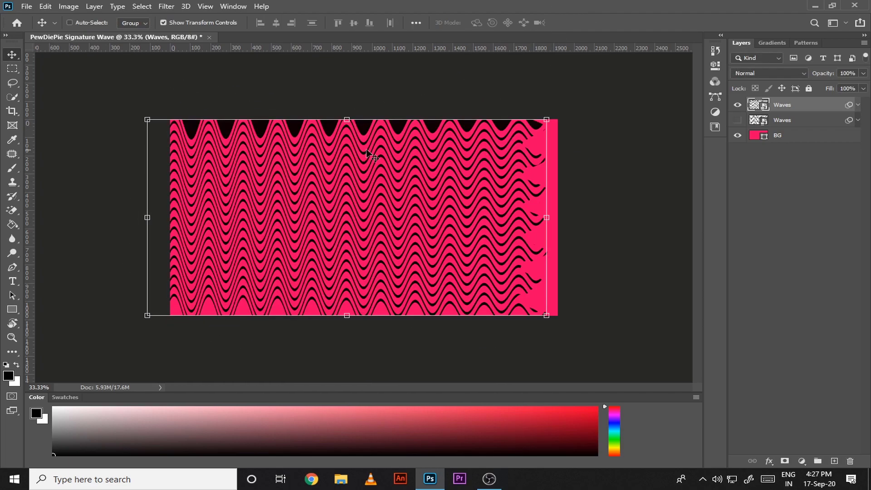
Scale the Waves copy to 104.19% and move it so the waves cover the whole canvas.
click(147, 119)
key(Return)
mouse_move(124, 100)
mouse_down()
mouse_move(103, 85)
mouse_move(112, 88)
mouse_up()
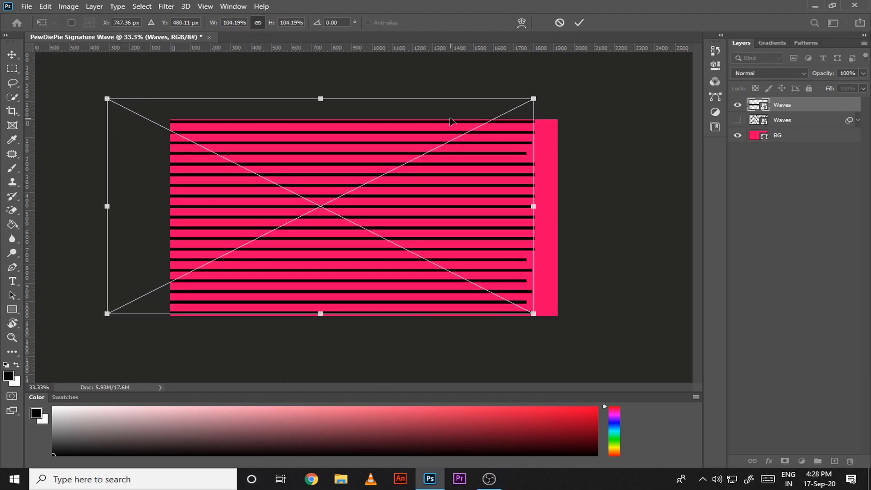
click(578, 23)
drag(381, 210, 407, 220)
Show the original Waves layer above BG and move the Waves copy up over it.
click(789, 121)
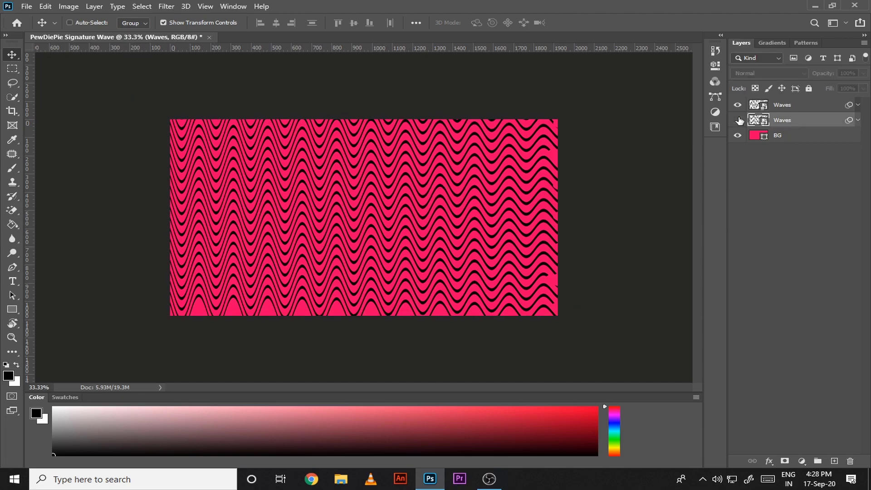
click(738, 120)
click(779, 107)
mouse_move(433, 188)
mouse_down()
mouse_move(422, 292)
mouse_move(435, 175)
mouse_up()
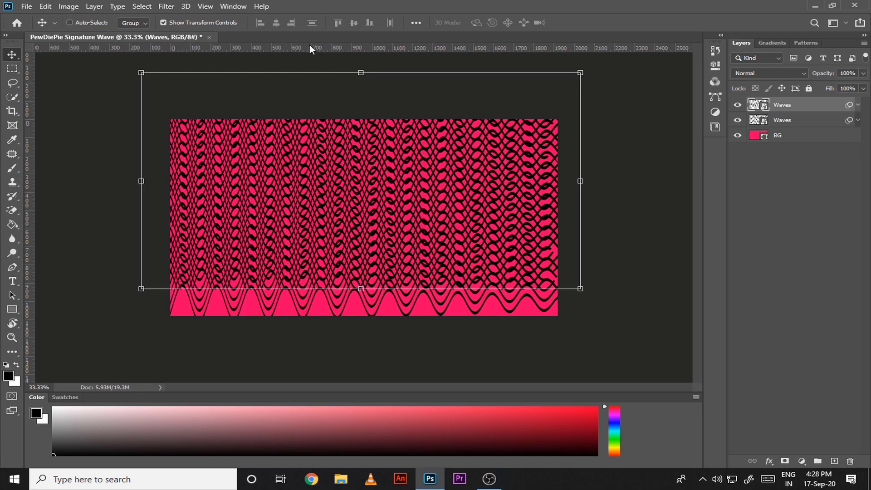
Try rotating the canvas 90 degrees counter-clockwise, and undo the rotation.
click(69, 7)
mouse_move(123, 114)
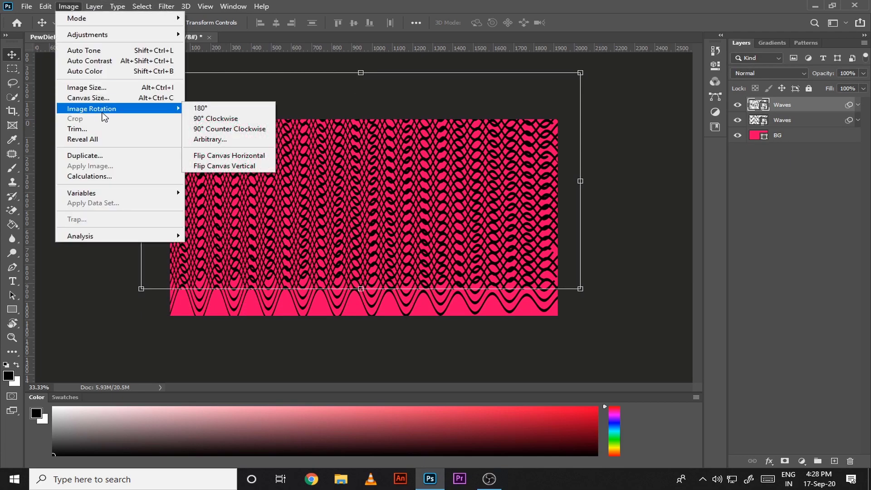
click(224, 127)
key(ctrl+z)
Try flipping the canvas horizontally.
click(95, 6)
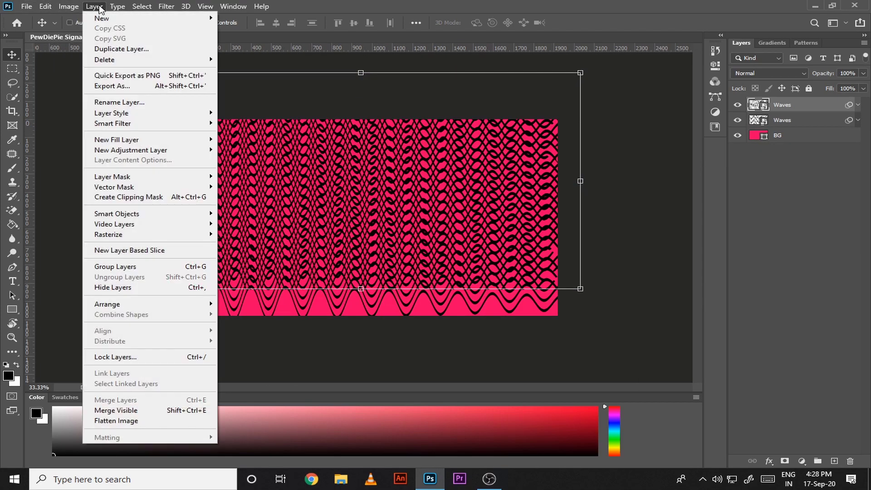
mouse_move(78, 7)
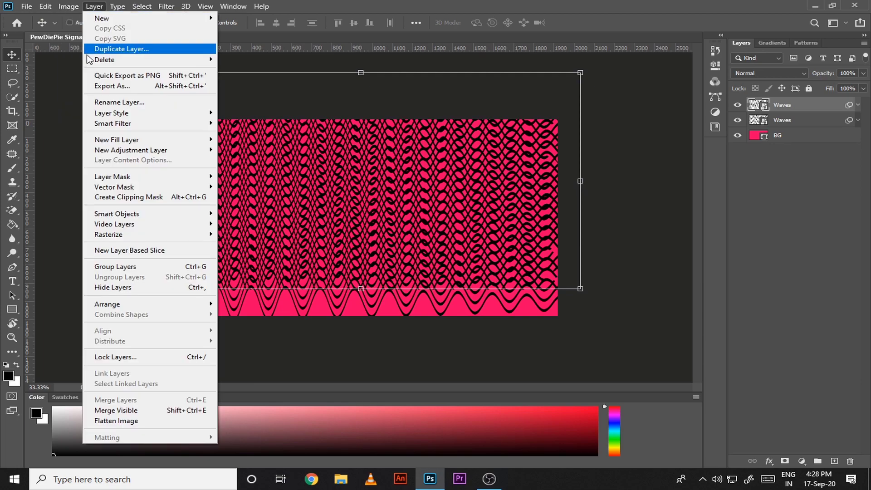
mouse_move(75, 111)
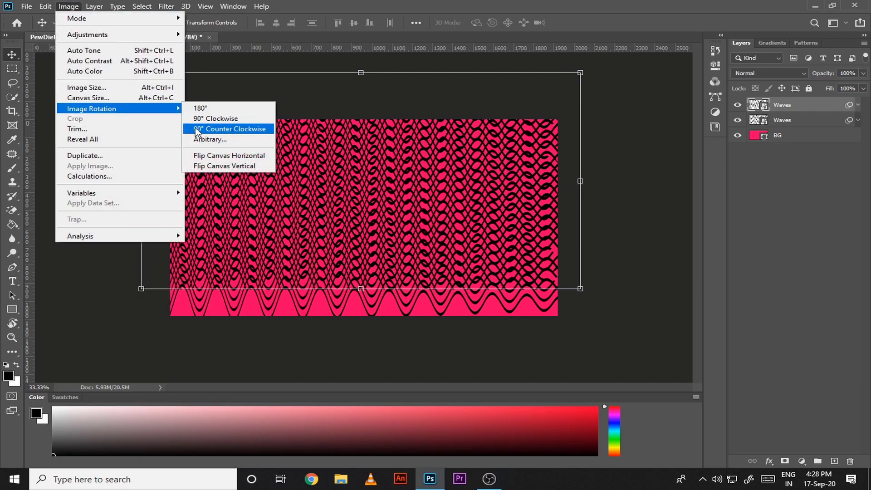
click(263, 157)
Flip the Waves copy vertically, rotate it about -0.10 degrees and commit the transform.
drag(334, 225, 346, 198)
click(584, 313)
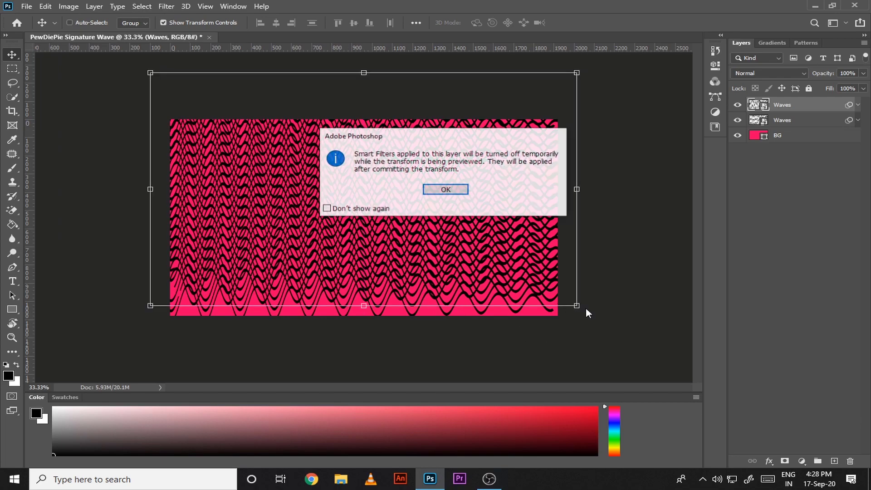
click(450, 190)
drag(472, 195, 209, 90)
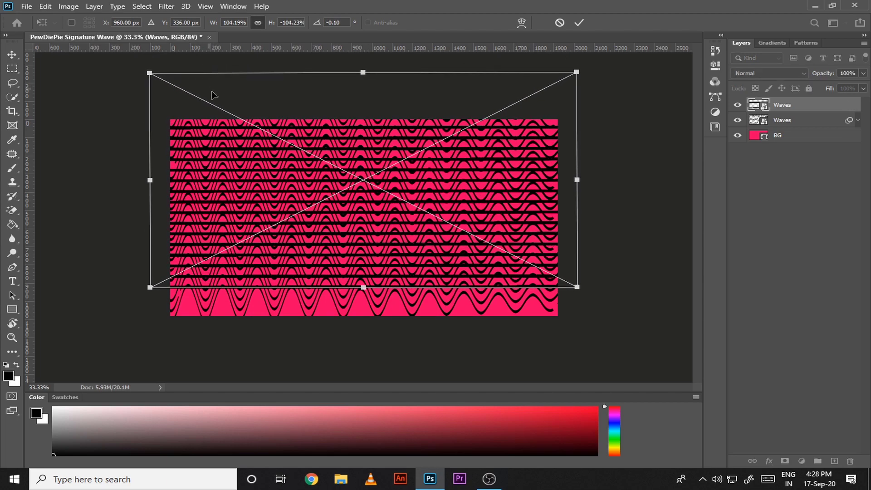
click(578, 22)
Move the flipped Waves copy down so it fills the empty strip along the canvas's lower edge.
drag(461, 174, 448, 317)
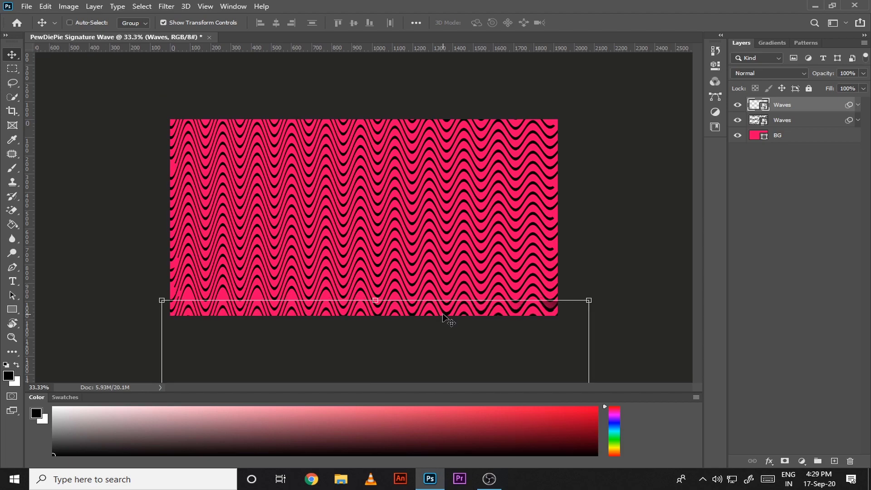
click(754, 255)
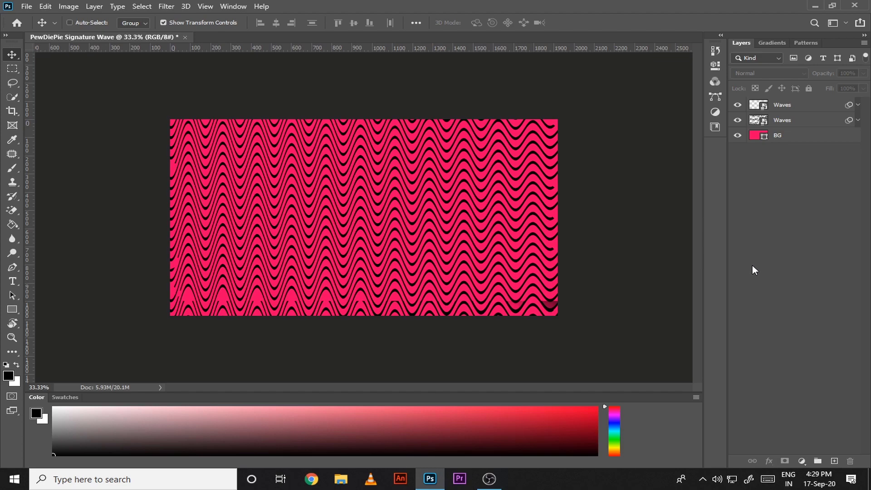
click(823, 123)
click(802, 317)
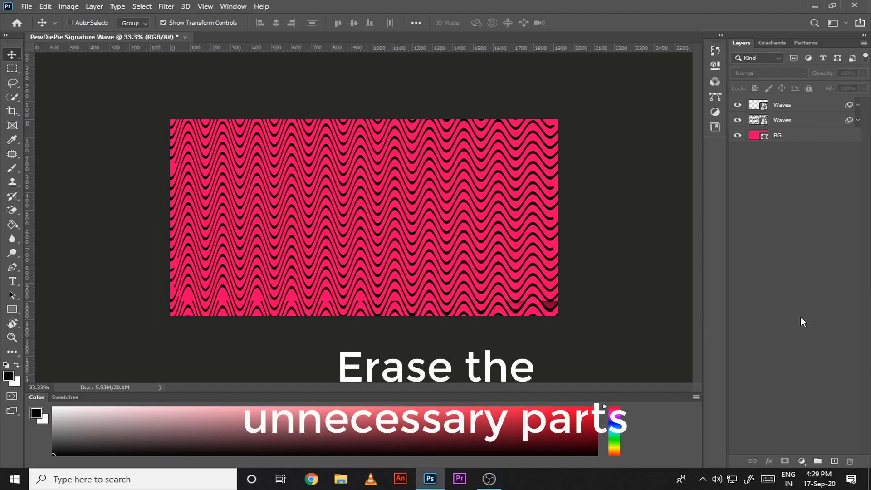
ctrl+click(573, 314)
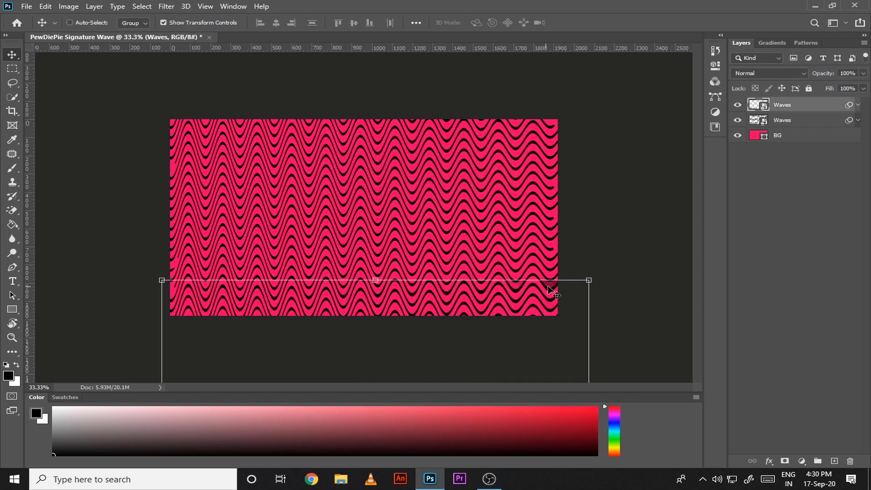
Rasterize the top Waves layer so the Eraser tool can work on it.
drag(12, 210, 43, 205)
click(553, 269)
click(433, 190)
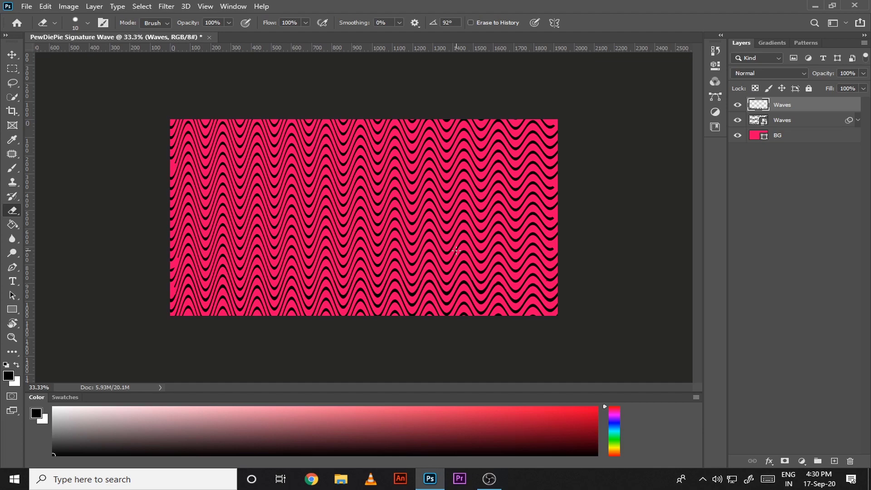
key(c)
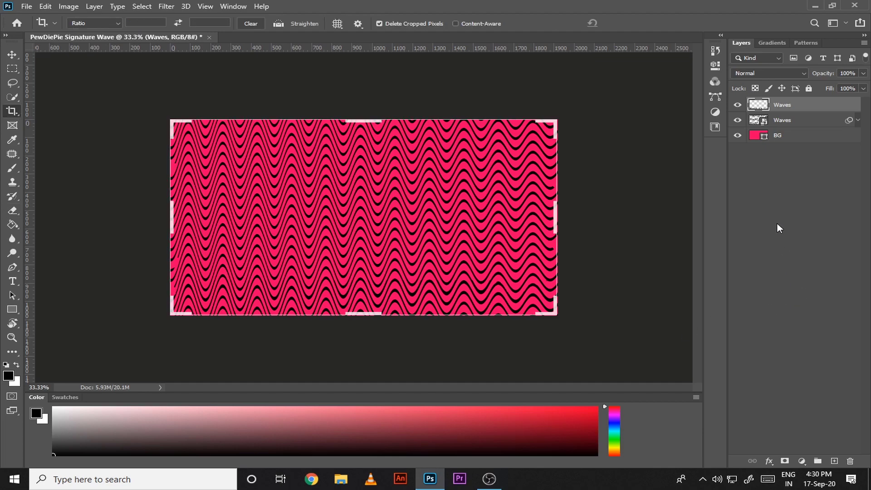
key(v)
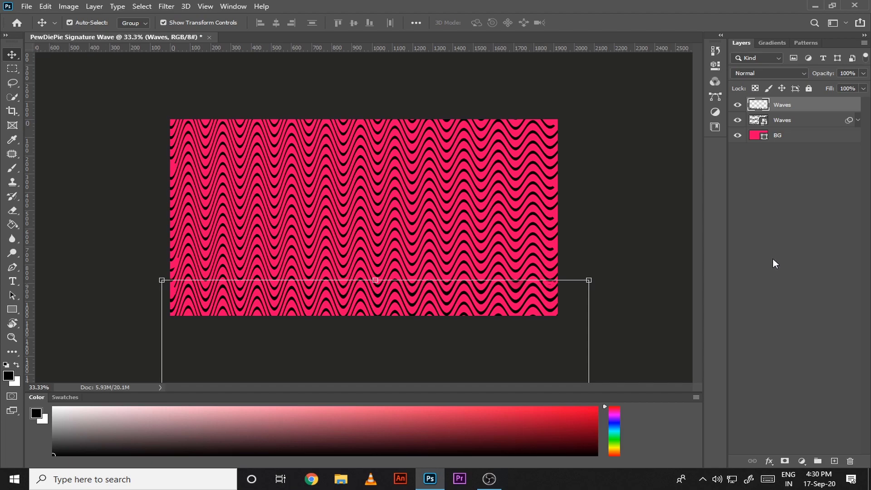
Preview the pattern in CMYK proof colors and switch the preview back off.
key(ctrl+y)
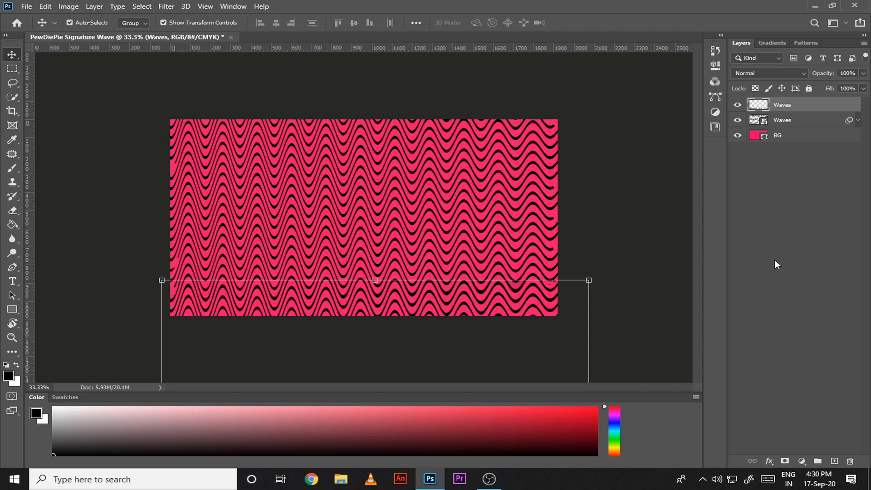
ctrl+click(775, 261)
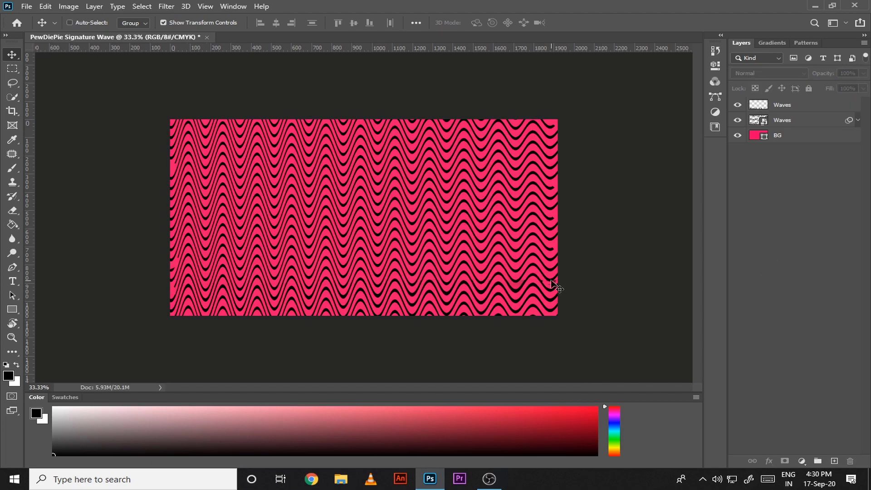
key(ctrl+y)
key(ctrl+y)
key(ctrl+y)
key(ctrl+y)
key(ctrl+y)
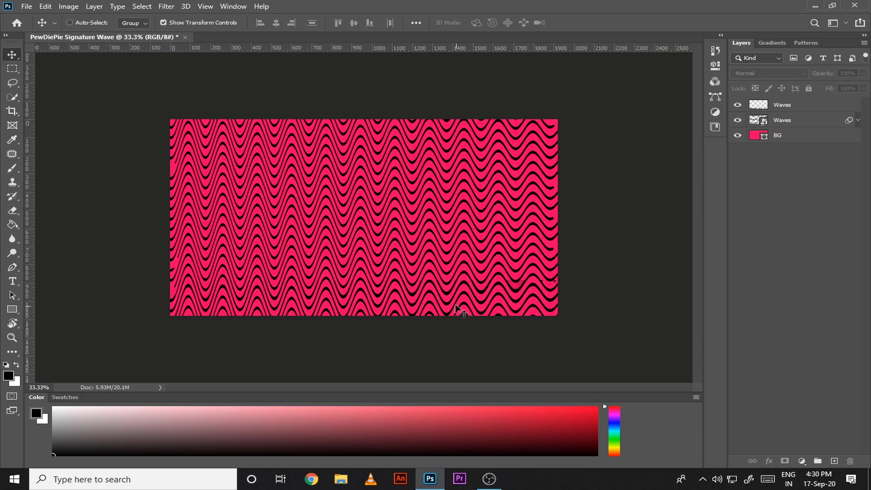
Erase the stray overlapping wave parts on the top Waves layer near the canvas's lower right corner with a 42 px eraser.
key(e)
click(771, 108)
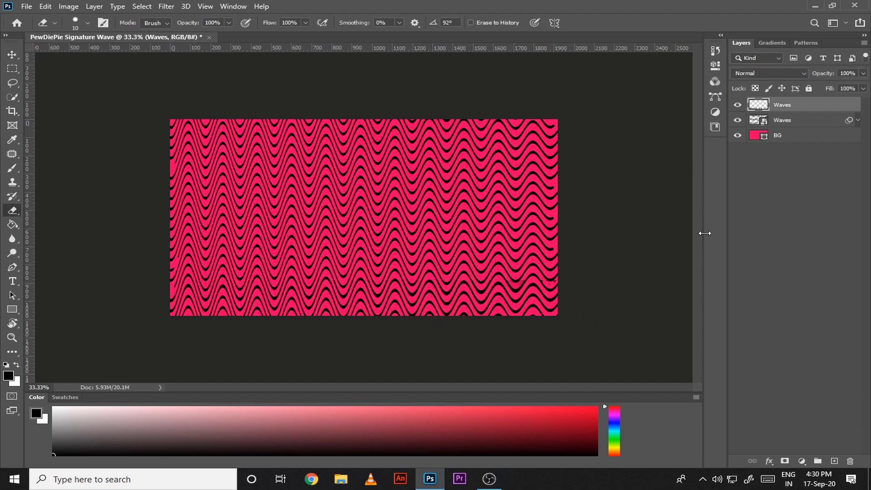
click(84, 26)
drag(82, 61, 84, 61)
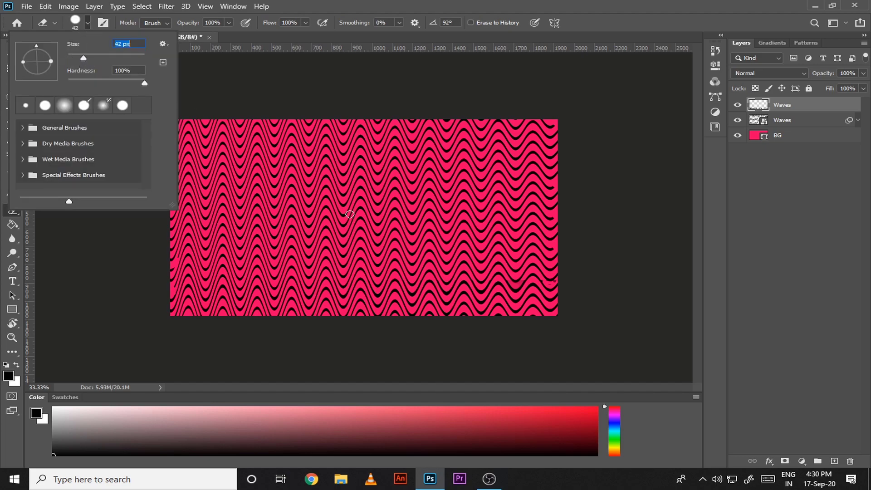
drag(526, 280, 503, 282)
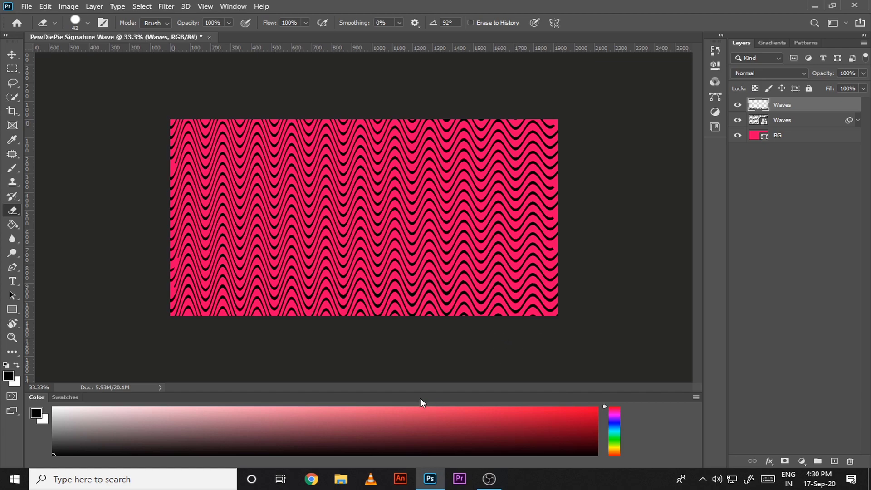
key(v)
click(828, 186)
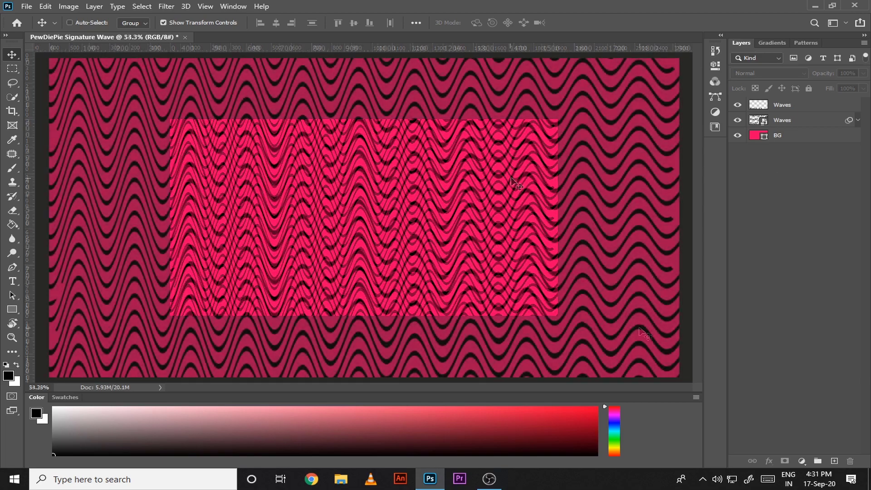
Save the project as PewDiePie Signature Wave.psd in the Photoshop Accessories folder under Important Pictures.
click(26, 6)
click(50, 134)
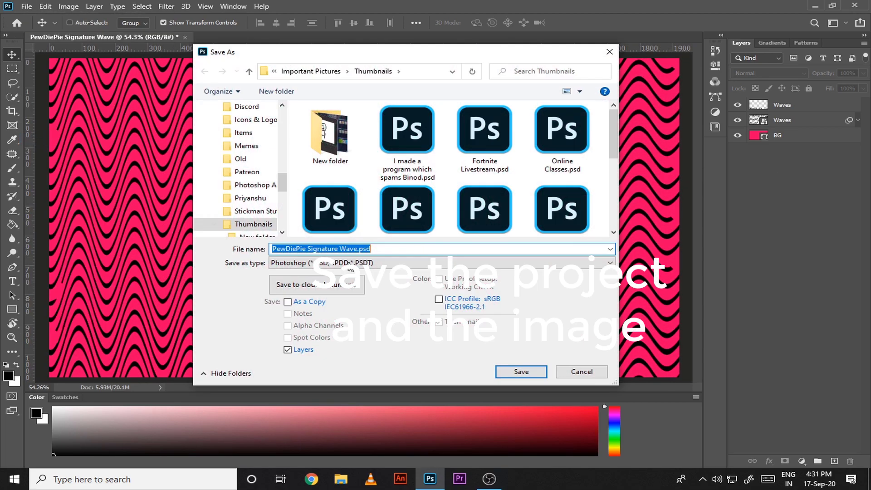
click(310, 71)
scroll(459, 175, down, 2)
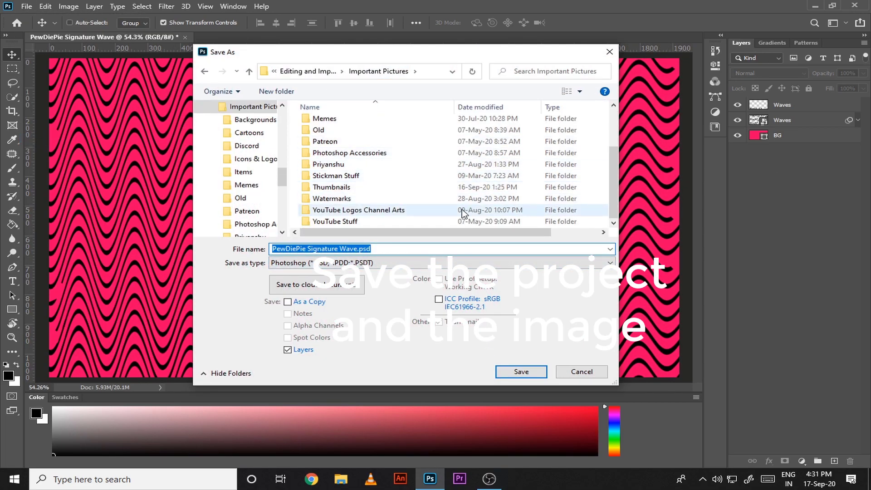
double_click(349, 152)
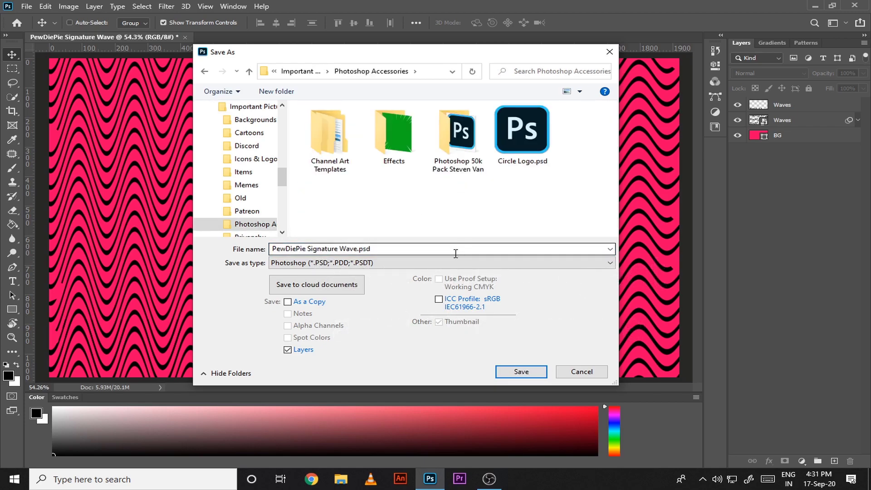
click(520, 372)
key(Return)
Save the pattern also as a JPEG image named PewDiePie Signature Wave.jpg in the Photoshop Accessories folder.
click(26, 7)
click(50, 135)
click(498, 262)
click(318, 354)
click(520, 369)
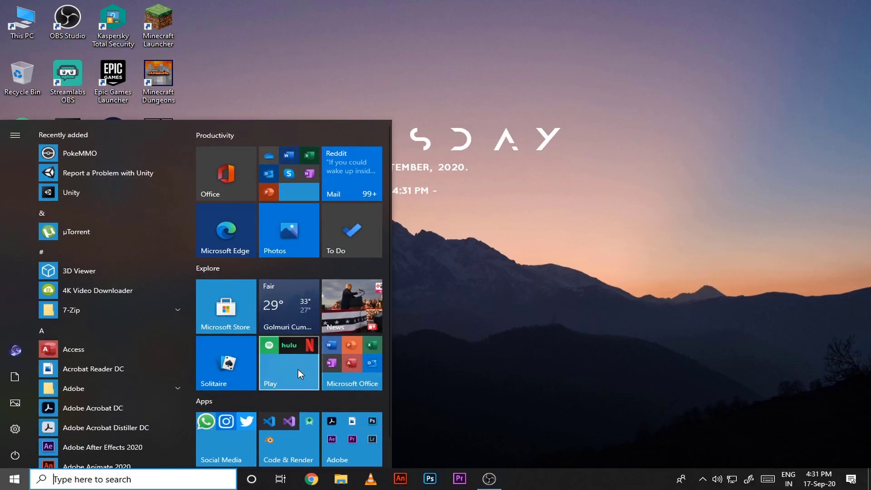
Switch to Adobe After Effects 2020 and create a new project.
scroll(318, 390, down, 1)
click(342, 409)
scroll(349, 370, down, 4)
click(298, 316)
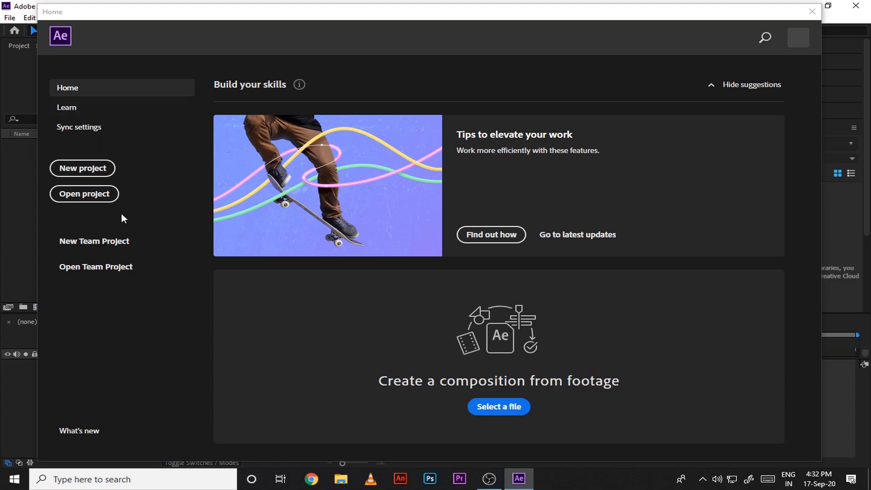
click(83, 168)
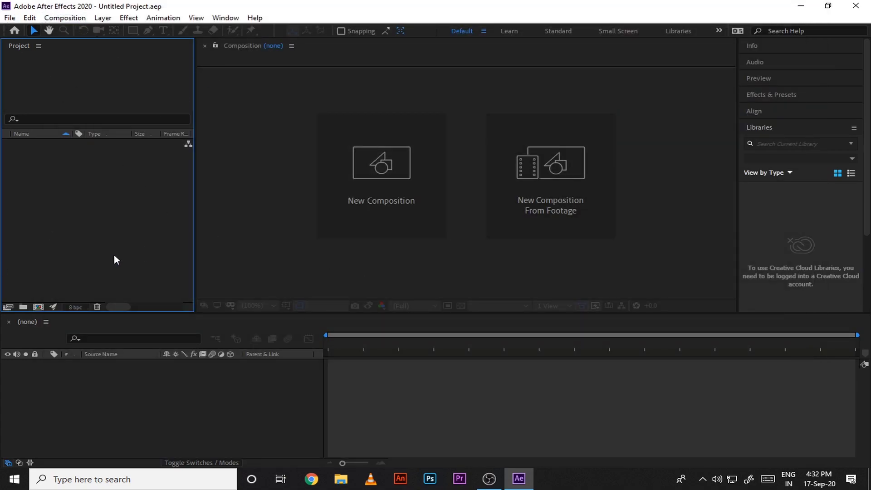
Cancel the file import and open the Editing and Important Stuff (I:) drive in File Explorer.
double_click(89, 210)
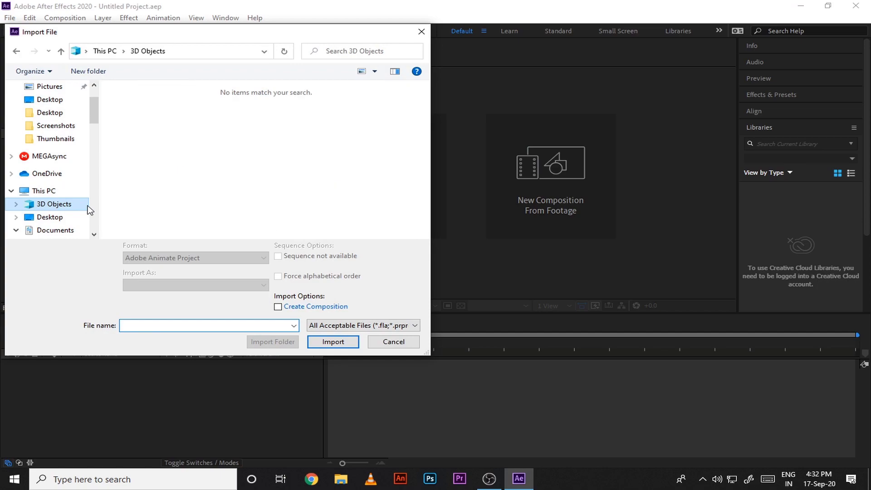
click(421, 31)
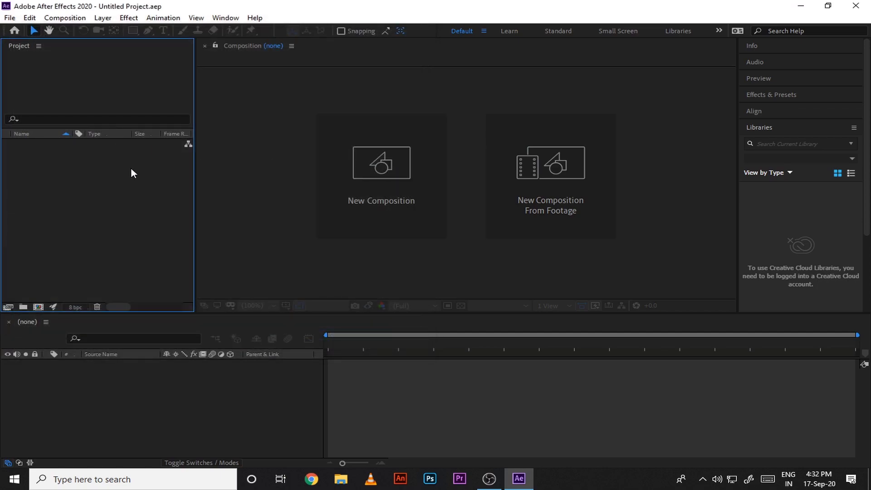
click(341, 479)
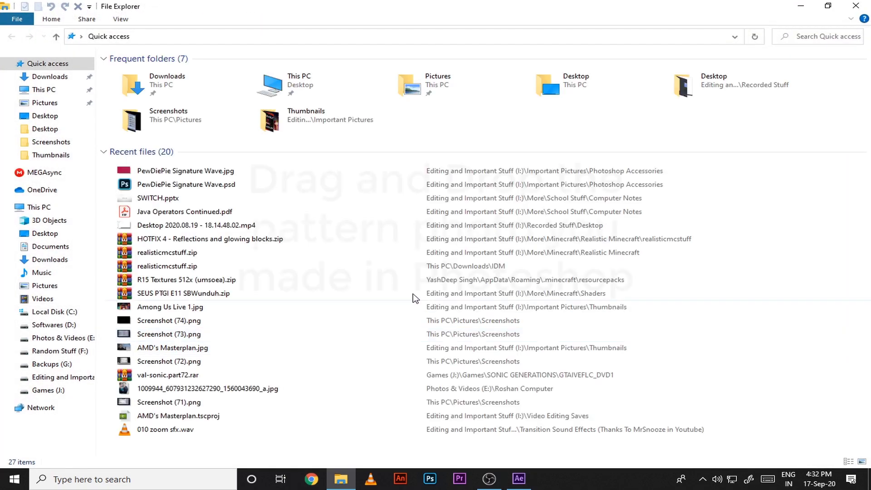
click(37, 376)
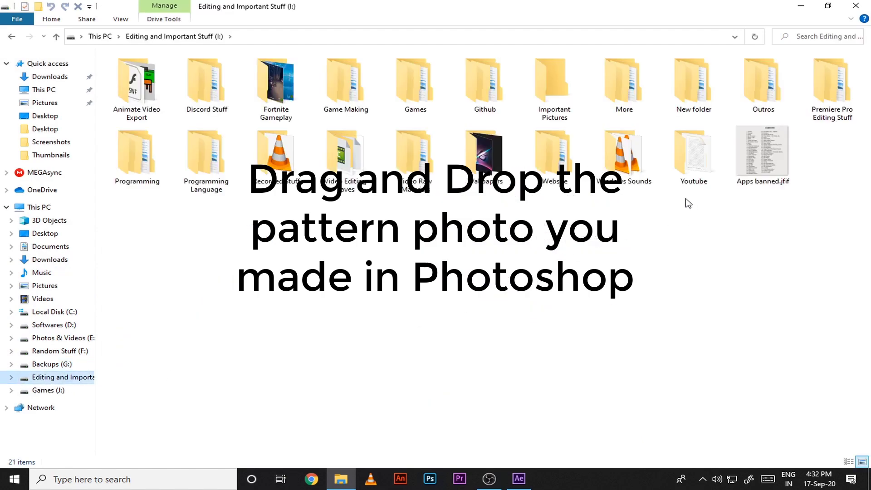
Look into the Youtube folder and return to the Editing and Important Stuff (I:) drive.
click(678, 169)
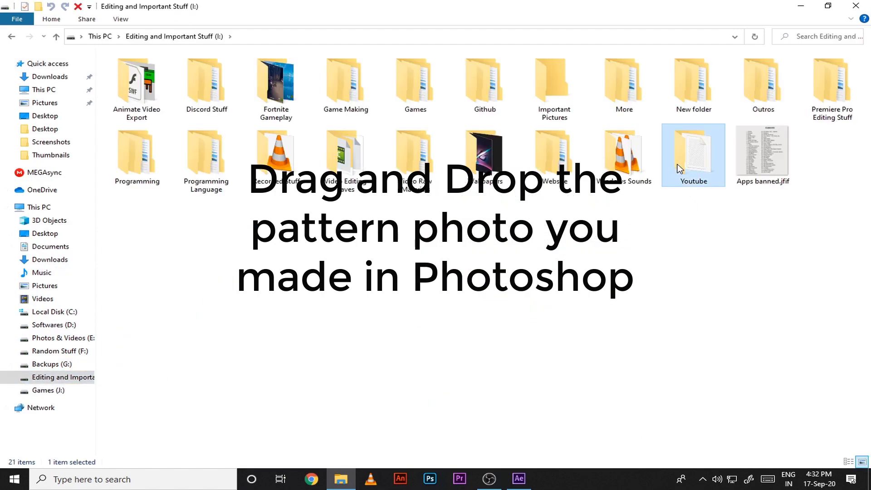
double_click(679, 168)
key(alt+Left)
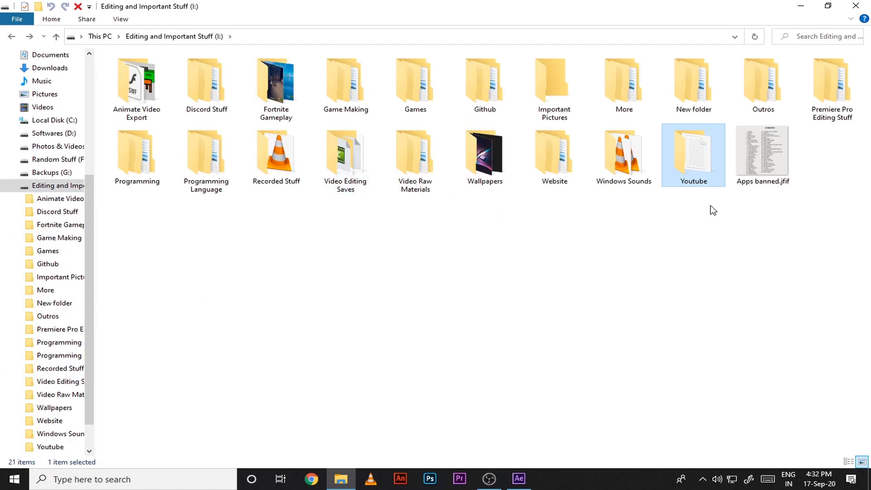
Import PewDiePie Signature Wave.jpg from Important Pictures > Photoshop Accessories into the After Effects project.
double_click(532, 104)
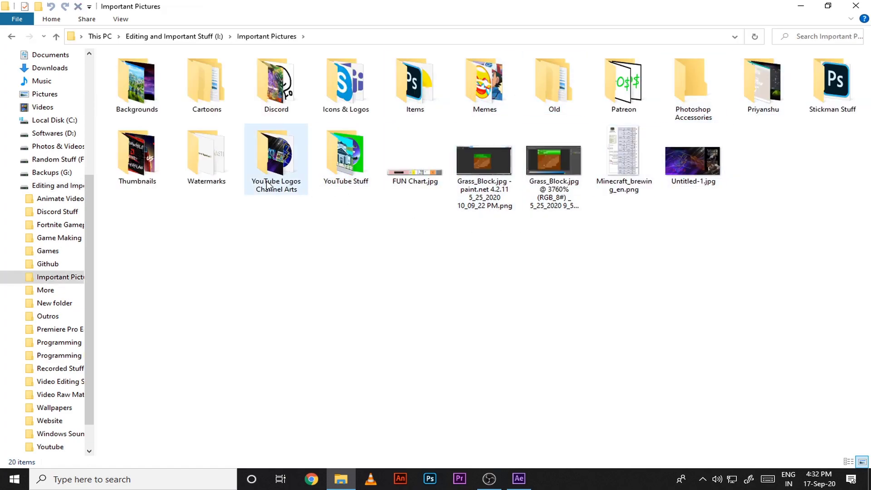
double_click(700, 102)
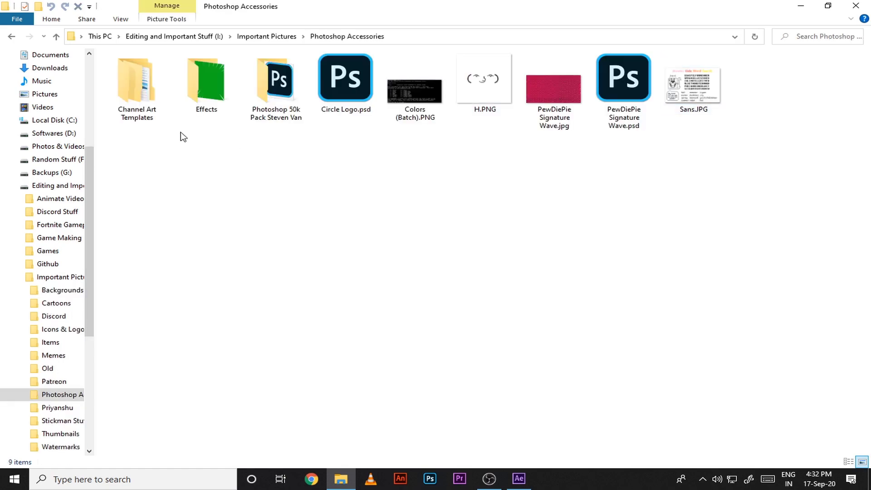
click(581, 109)
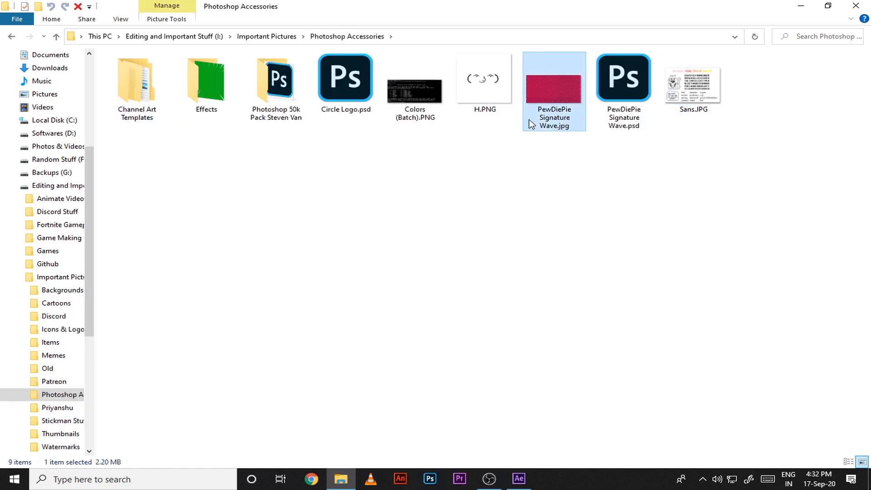
drag(568, 106, 132, 213)
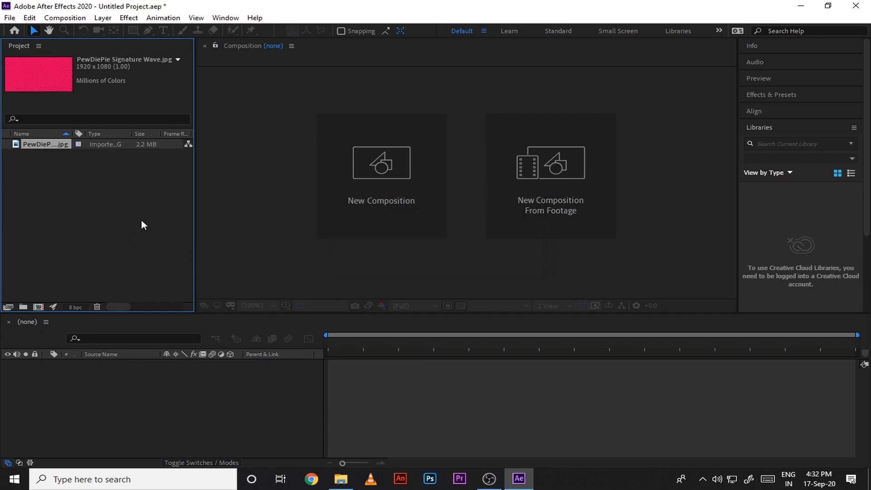
View PewDiePie Signature Wave.jpg at full size in the Photos viewer, then close the viewer.
click(341, 479)
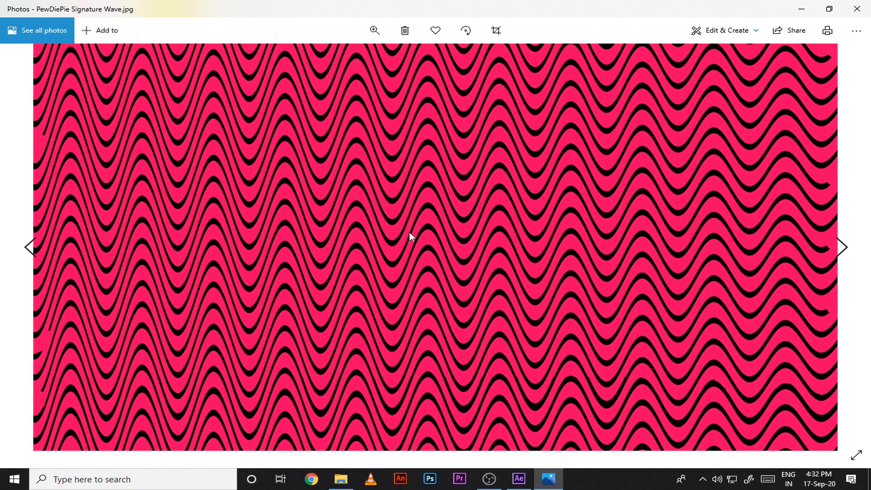
click(856, 9)
click(856, 8)
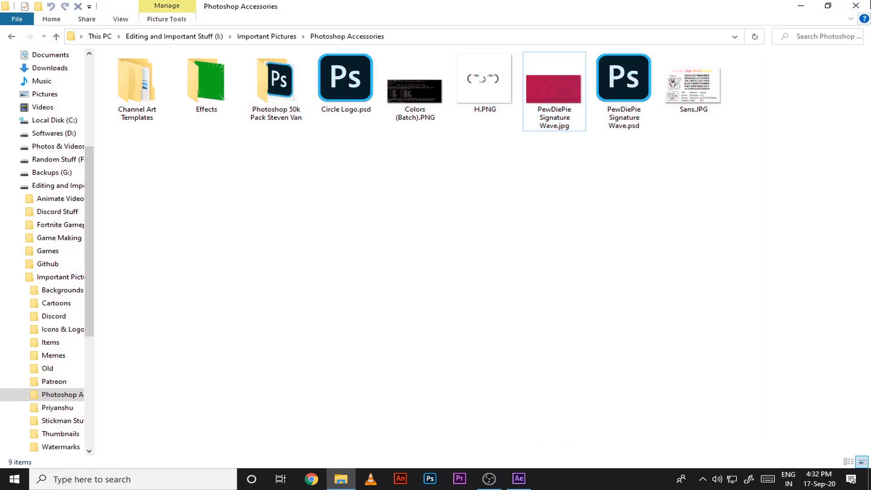
Return to After Effects and create a composition from the imported PewDiePie Signature Wave.jpg.
click(117, 143)
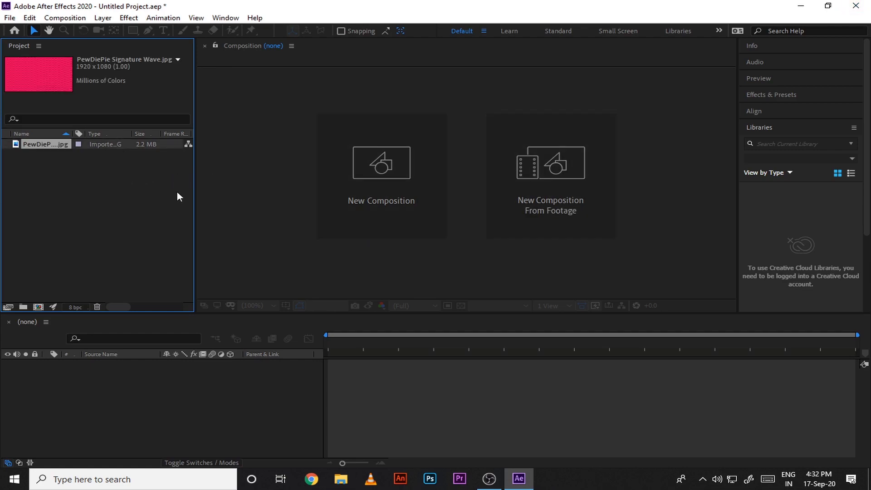
mouse_move(130, 146)
mouse_down()
mouse_move(414, 398)
mouse_move(363, 402)
mouse_up()
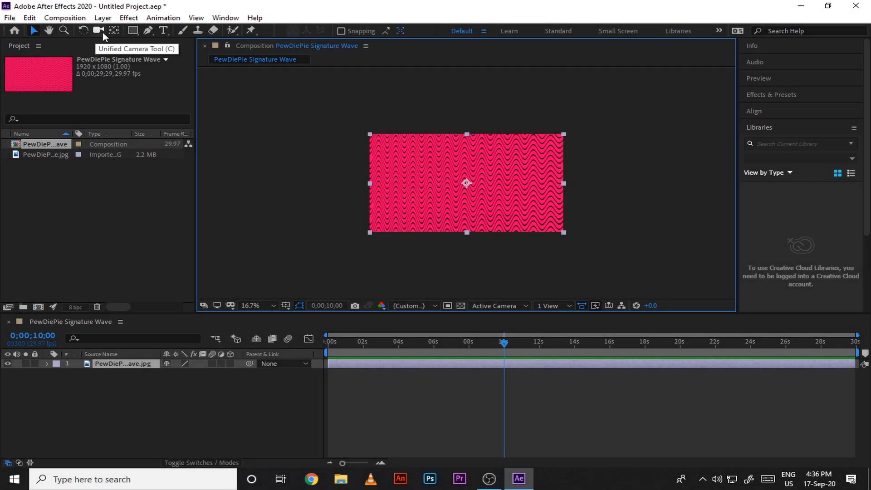
Rotate the wave image layer slightly counterclockwise about its centre with the Rotation tool so the pattern runs diagonally.
click(84, 29)
click(578, 144)
click(563, 150)
drag(569, 141, 573, 124)
click(569, 135)
click(558, 129)
click(562, 128)
click(551, 161)
click(565, 134)
click(563, 136)
drag(552, 154, 547, 147)
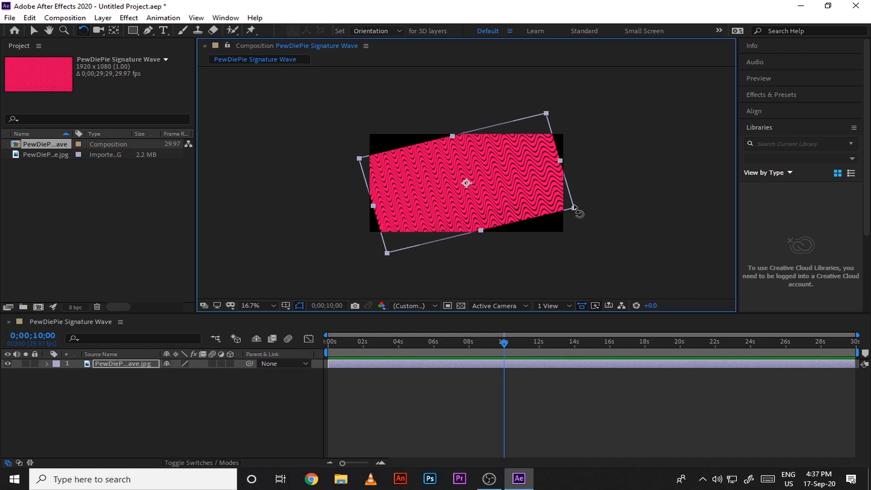
drag(577, 209, 577, 208)
Scale the rotated wave layer up proportionally until it covers the whole composition frame.
click(36, 32)
drag(576, 206, 616, 216)
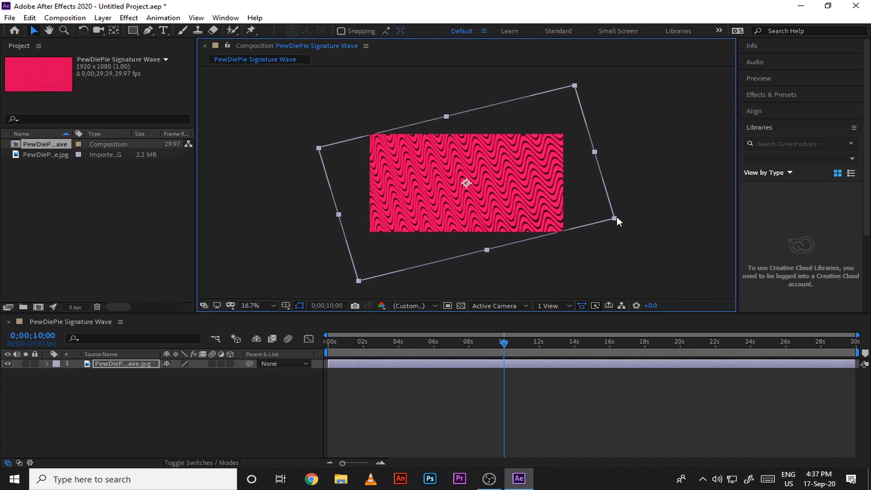
key(ctrl+z)
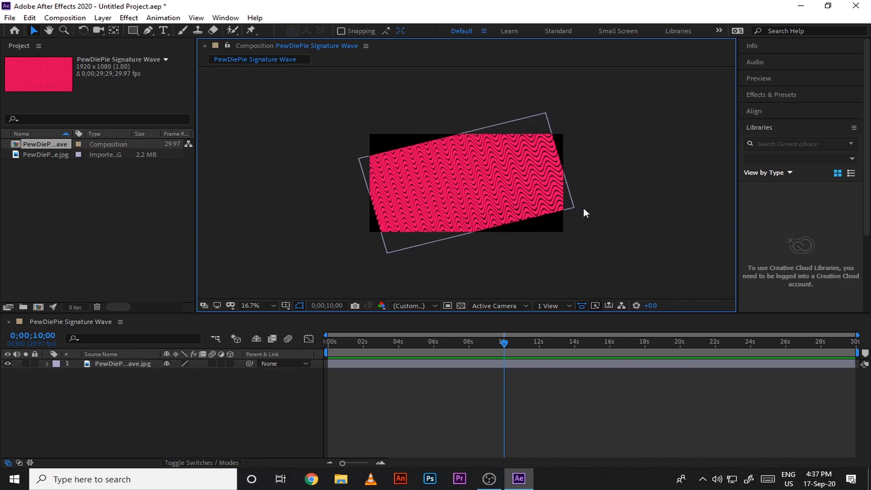
shift+click(574, 207)
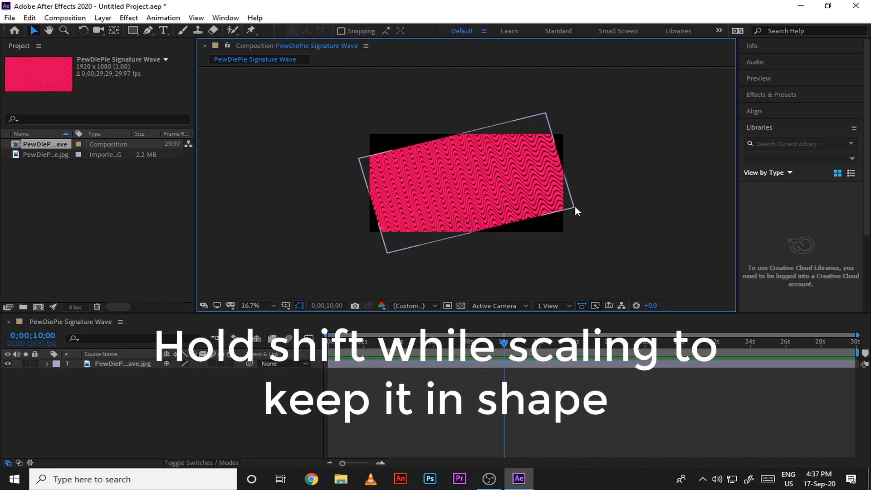
click(566, 204)
shift+click(574, 207)
drag(572, 205, 631, 214)
click(601, 251)
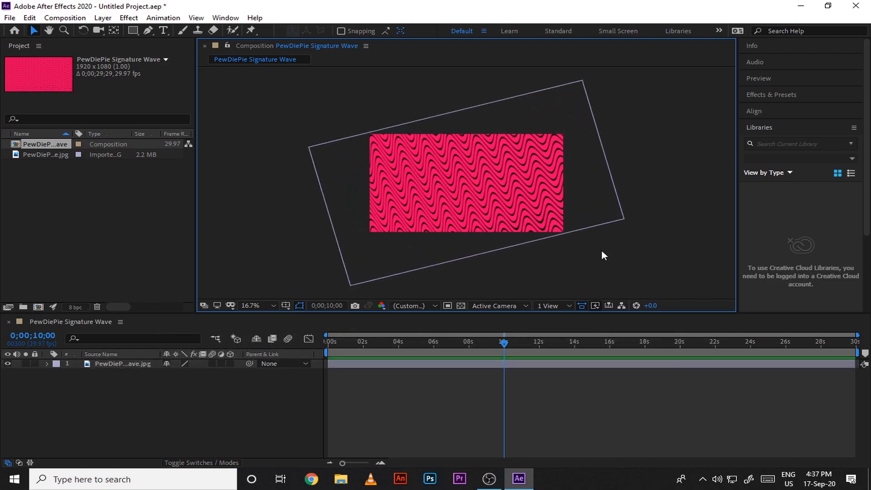
Switch to the Effects workspace, search the effects for "turb" and apply Turbulent Displace to the wave layer.
click(392, 398)
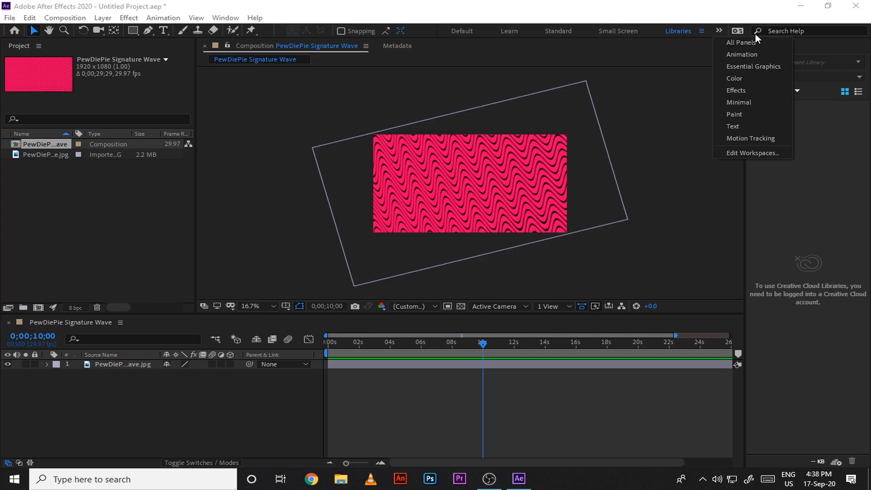
click(752, 91)
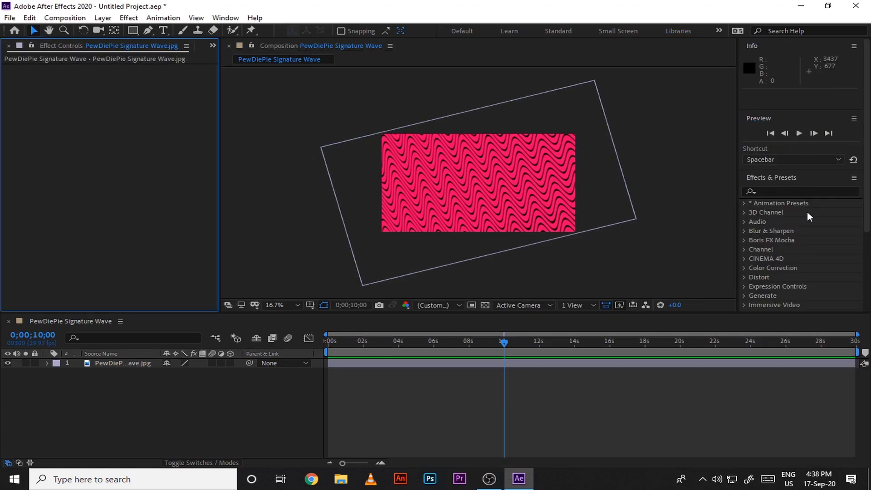
click(799, 191)
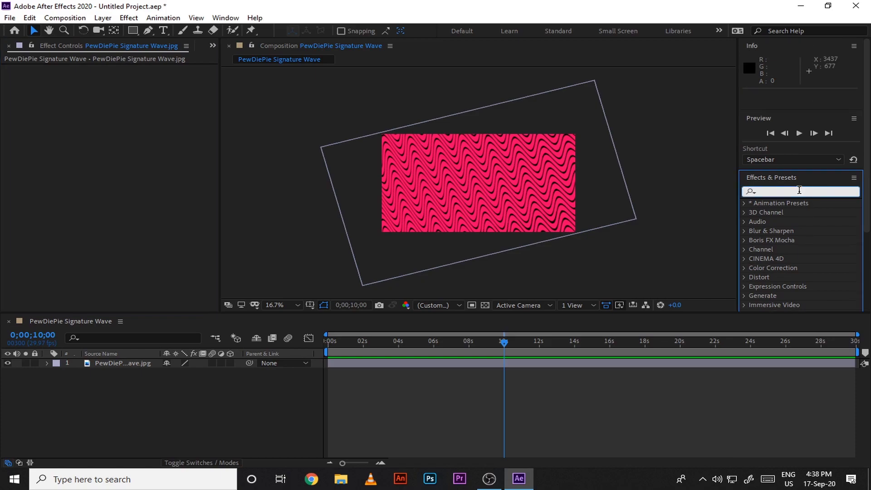
text(turbn)
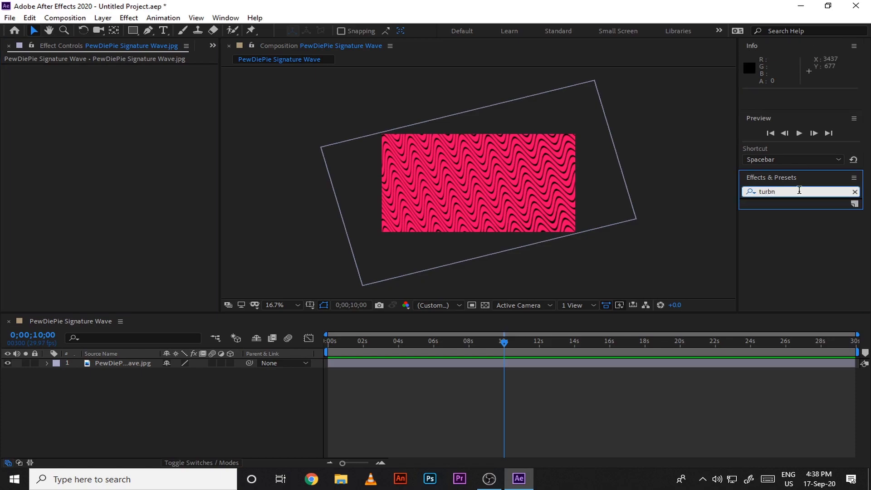
key(BackSpace)
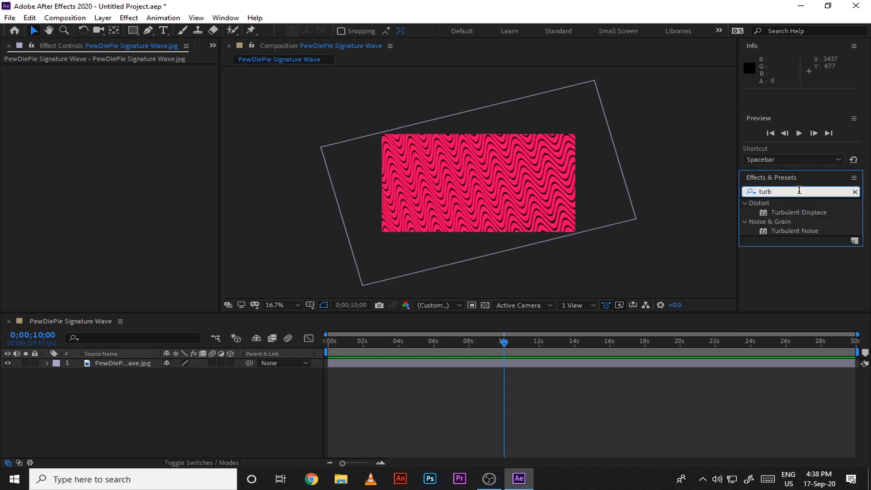
click(803, 213)
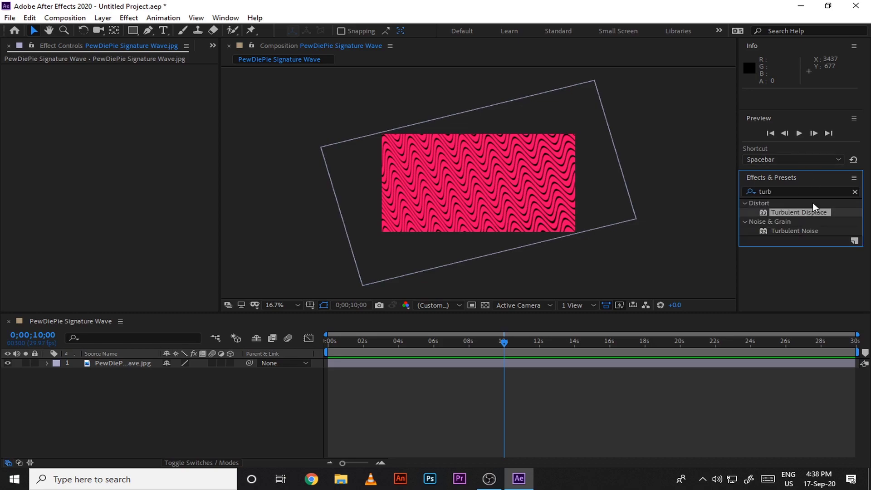
drag(814, 219, 138, 365)
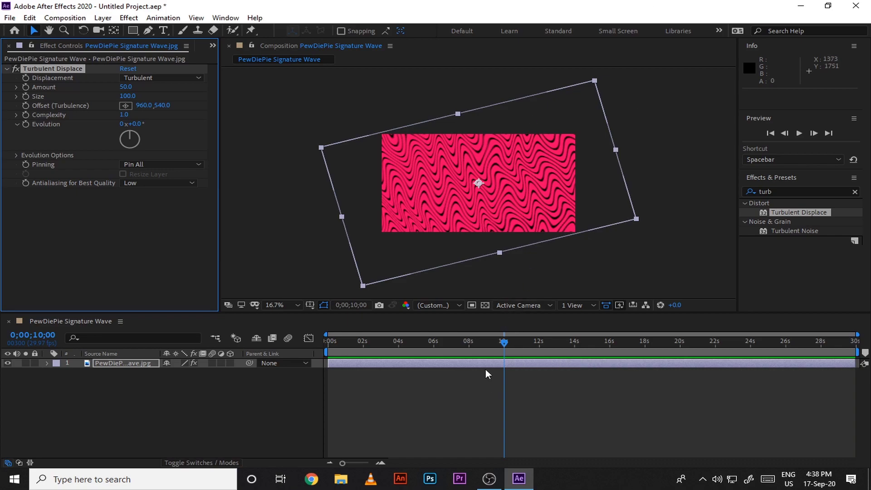
At 0;00;00;00, enable Evolution keyframing on Turbulent Displace and set its Amount to -28.
drag(503, 346, 316, 396)
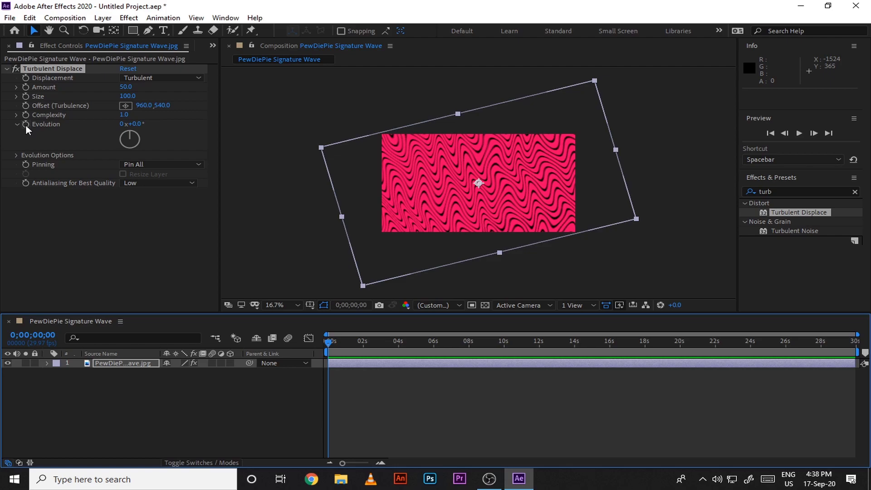
drag(123, 87, 76, 85)
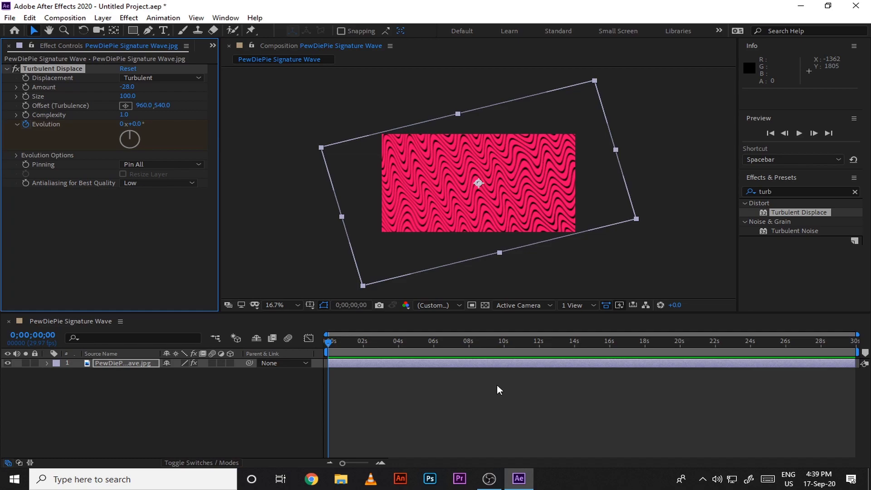
At 0;00;10;00, set the Turbulent Displace Evolution to 4 revolutions.
click(505, 342)
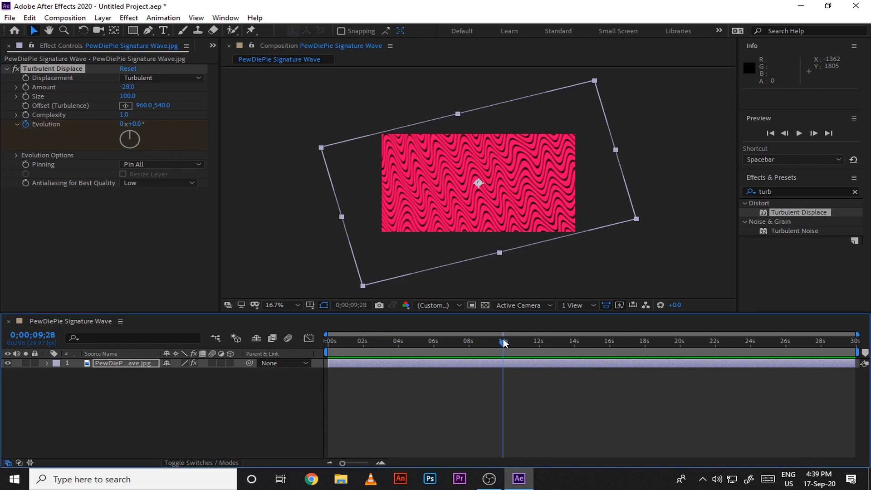
drag(504, 342, 506, 343)
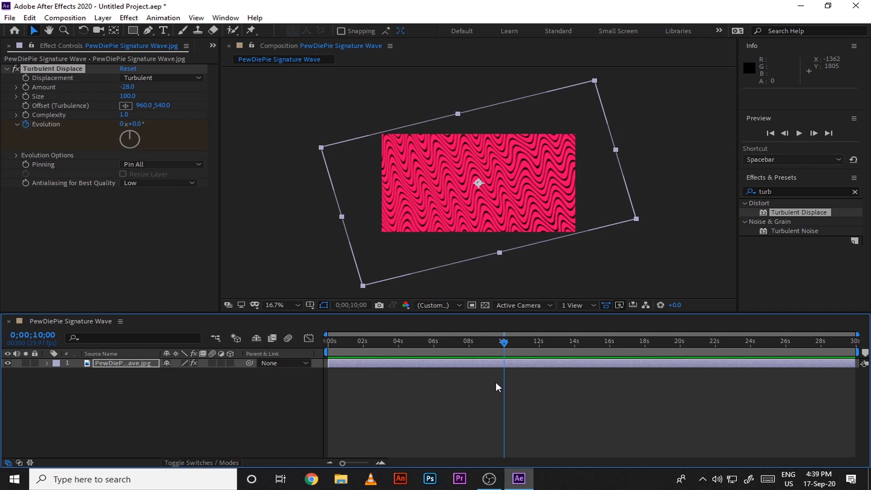
click(122, 124)
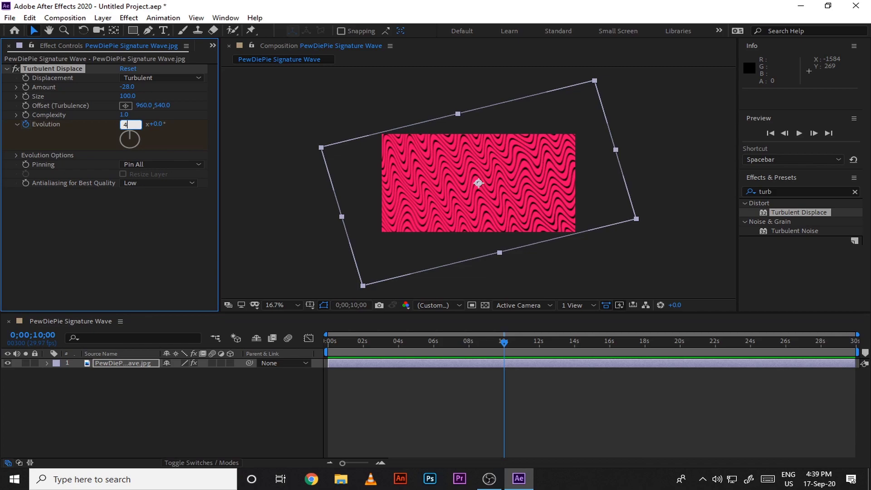
text(4)
click(504, 347)
Play the wave animation from the start of the composition and return the playhead to the beginning.
drag(396, 341, 281, 363)
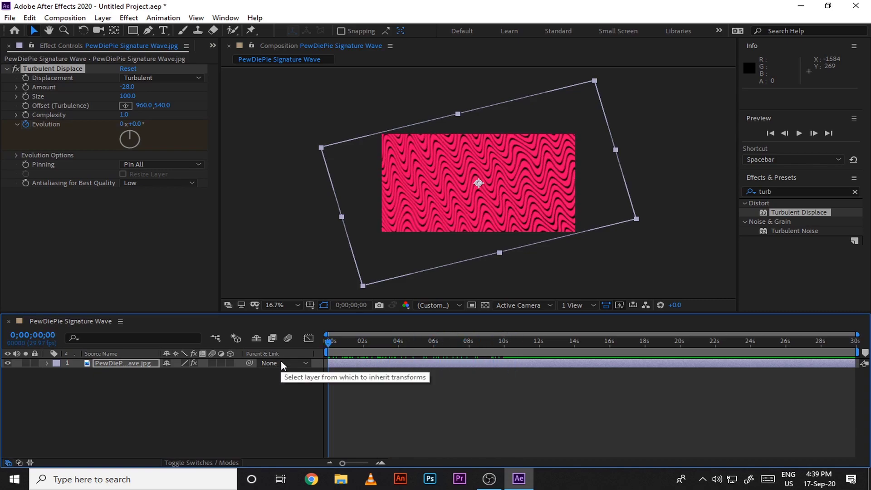
key(space)
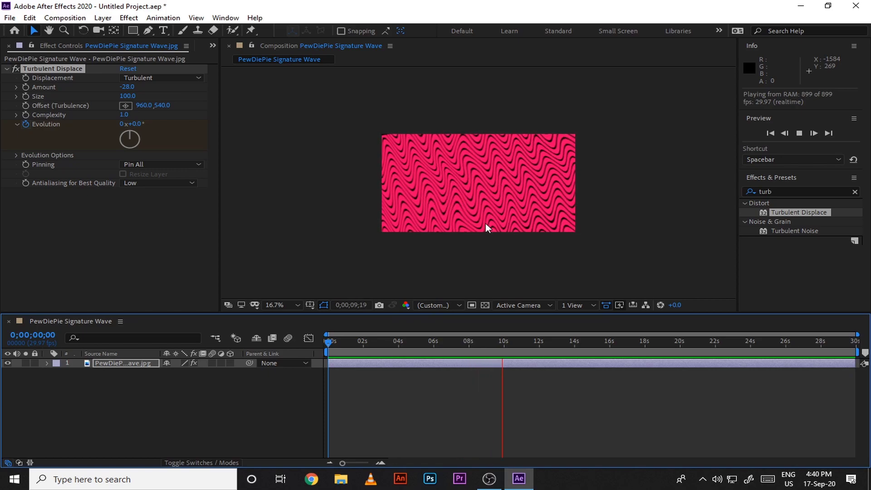
click(481, 345)
drag(481, 346, 314, 347)
click(690, 251)
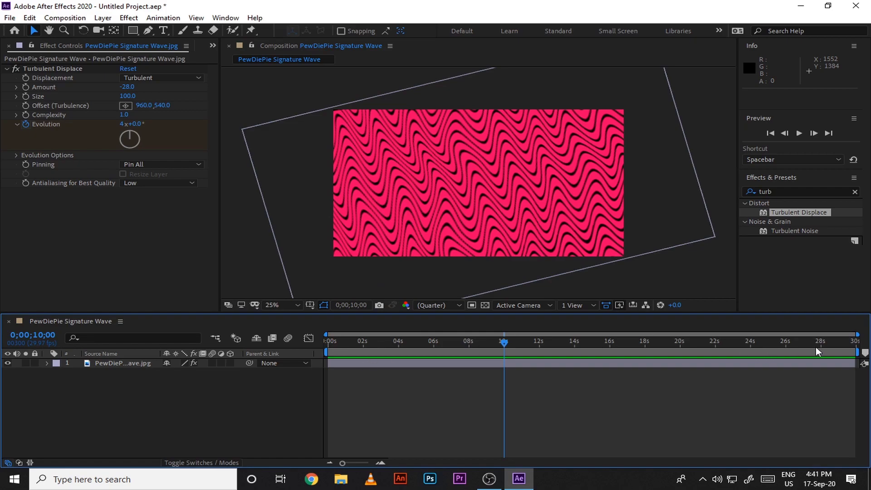
Shorten the work area to end at 0;00;10;00 and preview it from the start.
drag(864, 357, 258, 360)
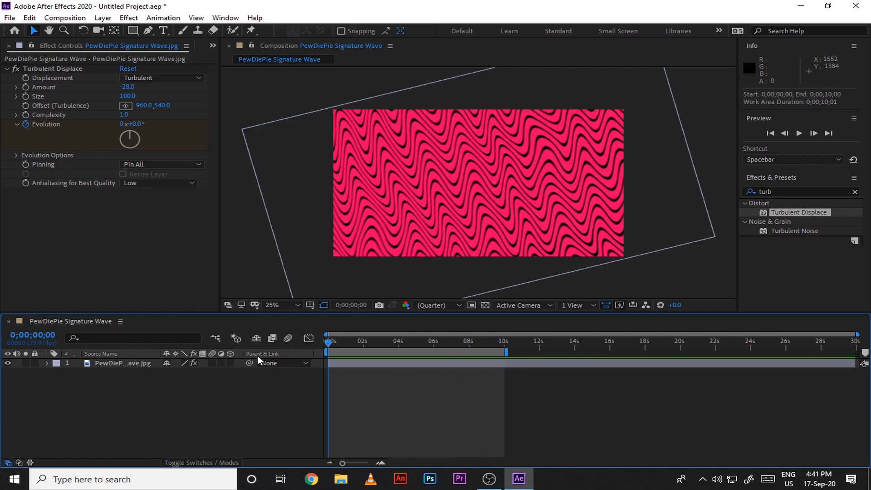
key(space)
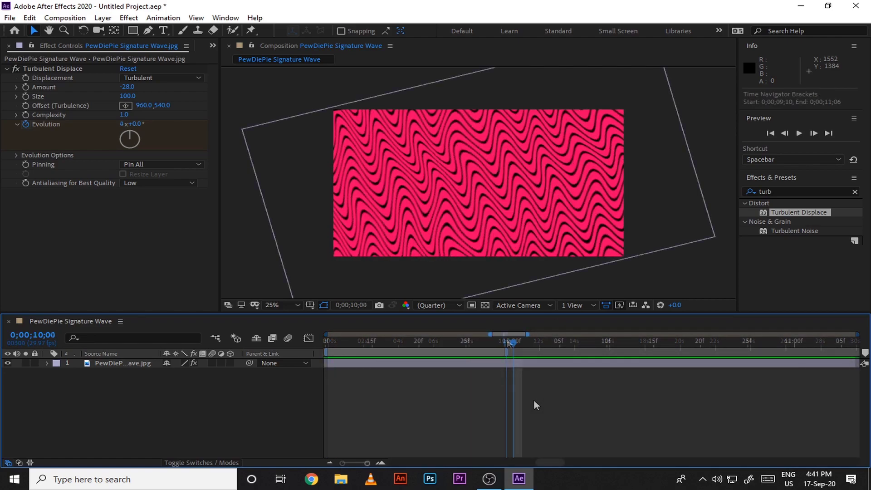
Split the wave layer at 0;00;10;00 and delete the part after 10 seconds.
key(ctrl+shift+d)
key(=)
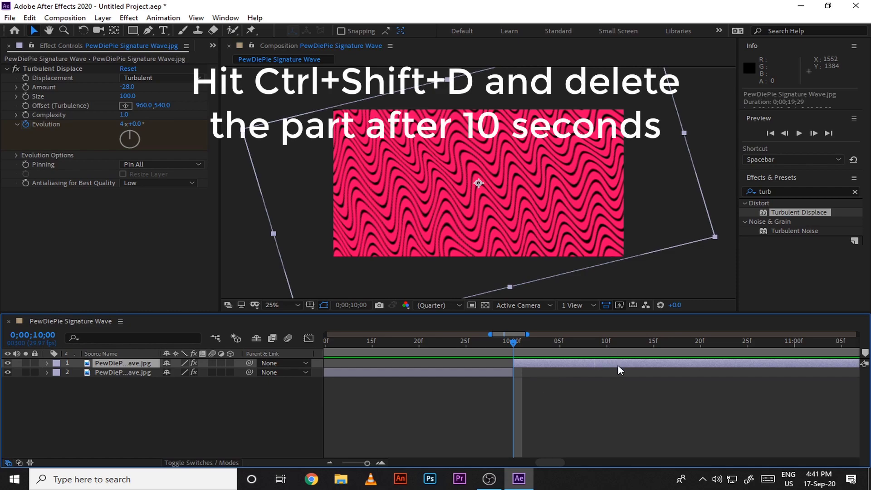
key(Delete)
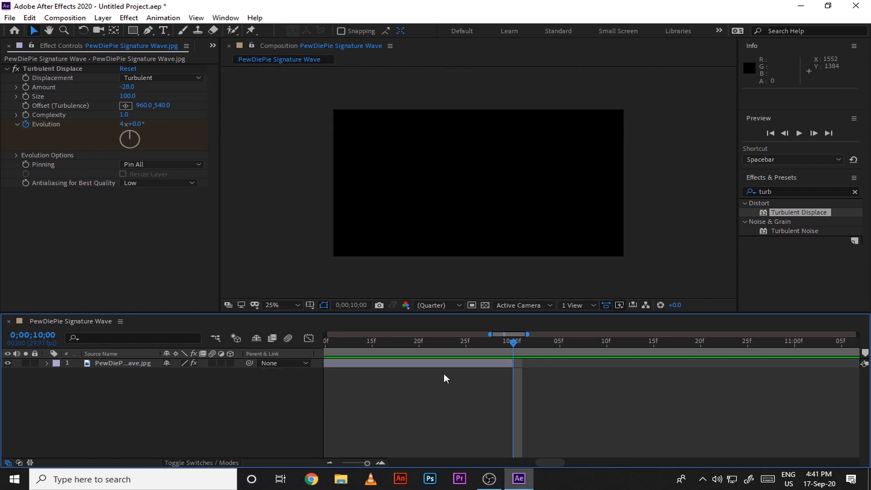
Duplicate the wave layer and time-reverse the upper copy.
click(508, 365)
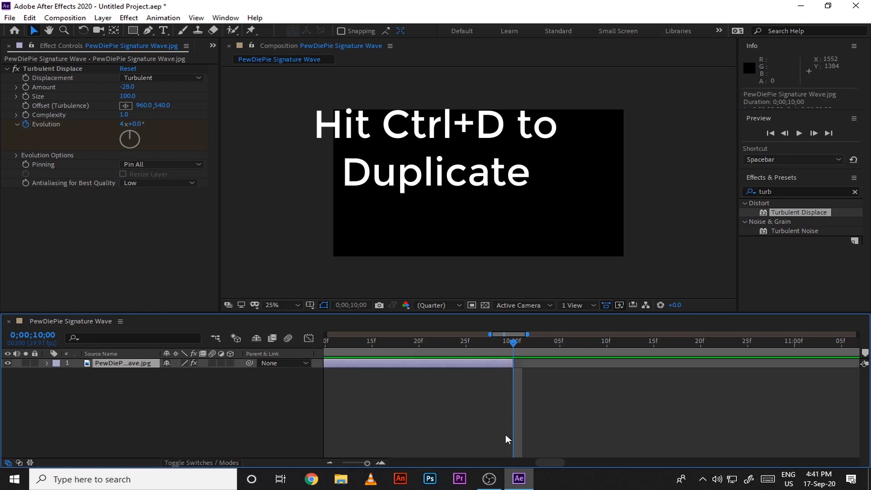
key(ctrl+d)
click(499, 371)
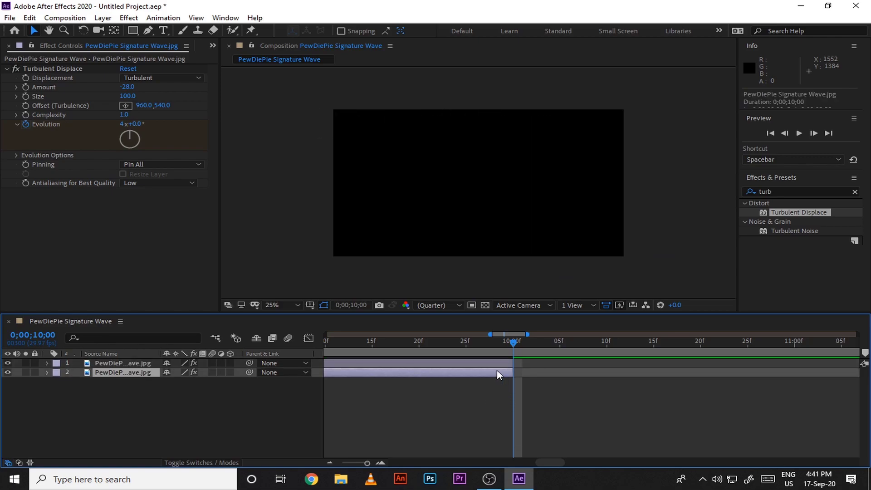
click(475, 362)
right_click(475, 361)
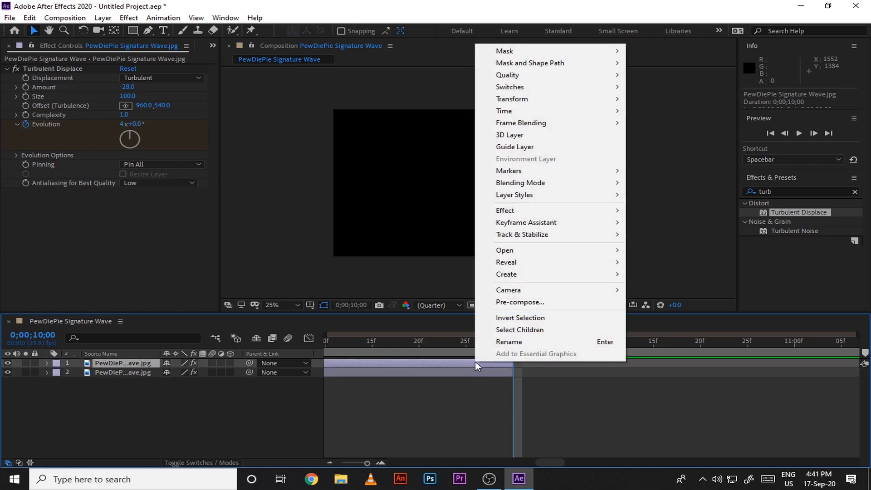
mouse_move(505, 112)
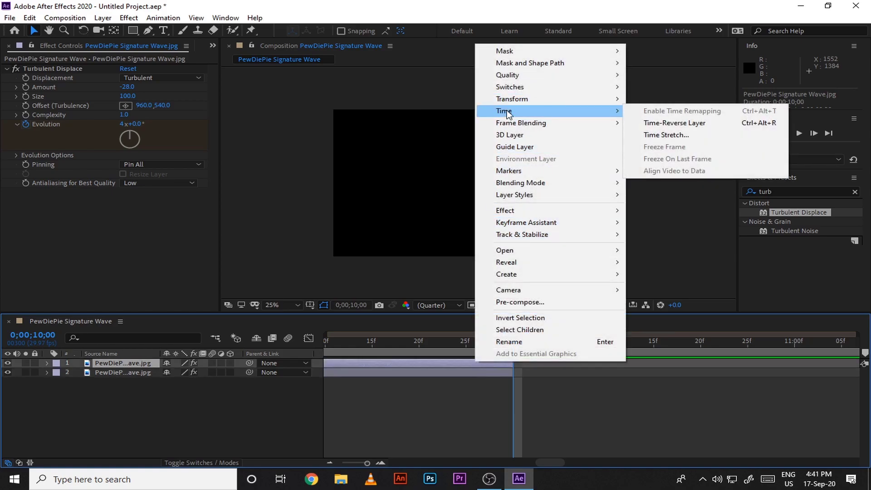
click(701, 127)
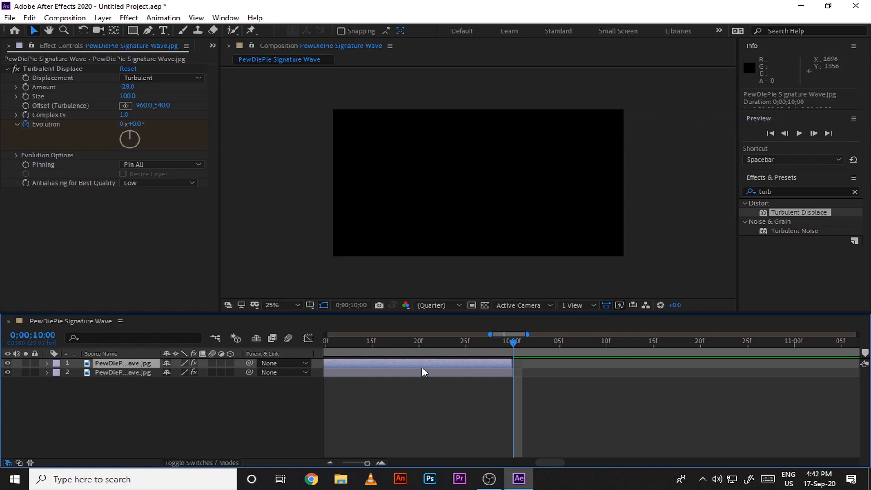
Move the reversed copy to start at 10 seconds, where the original wave layer ends, and return the playhead to the start.
drag(416, 368, 655, 365)
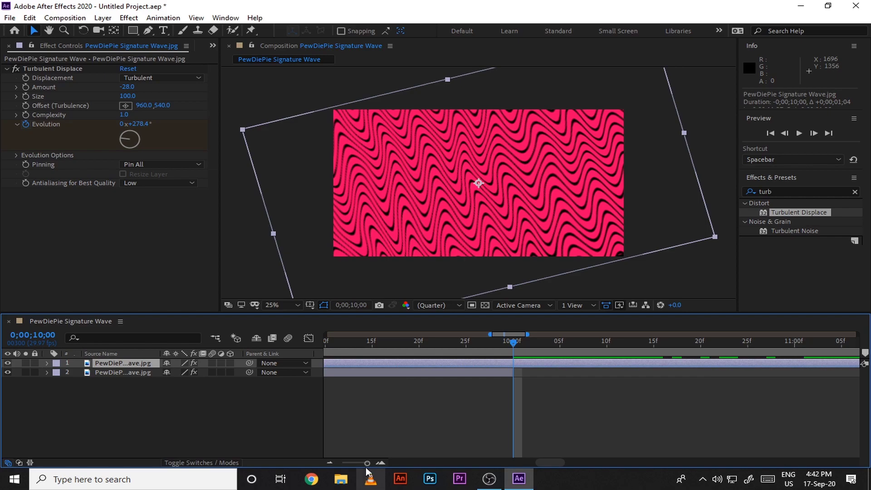
click(330, 461)
click(330, 460)
drag(382, 362, 509, 364)
drag(379, 348, 156, 354)
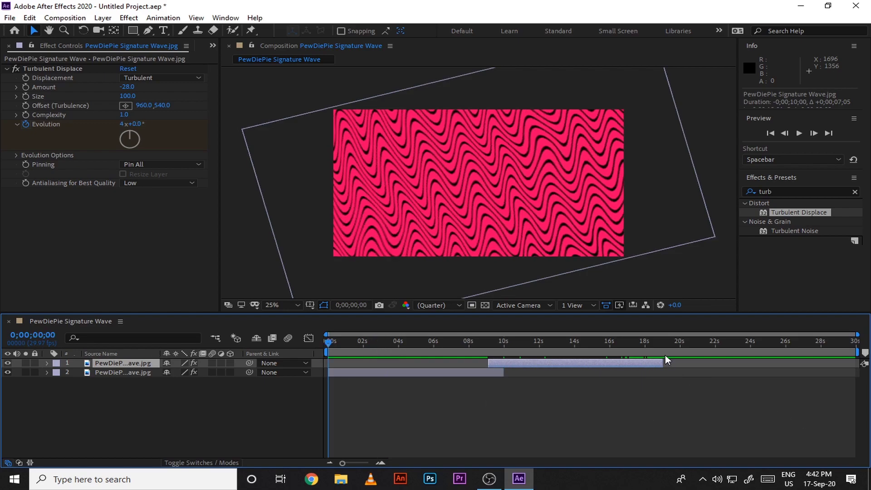
drag(605, 363, 621, 369)
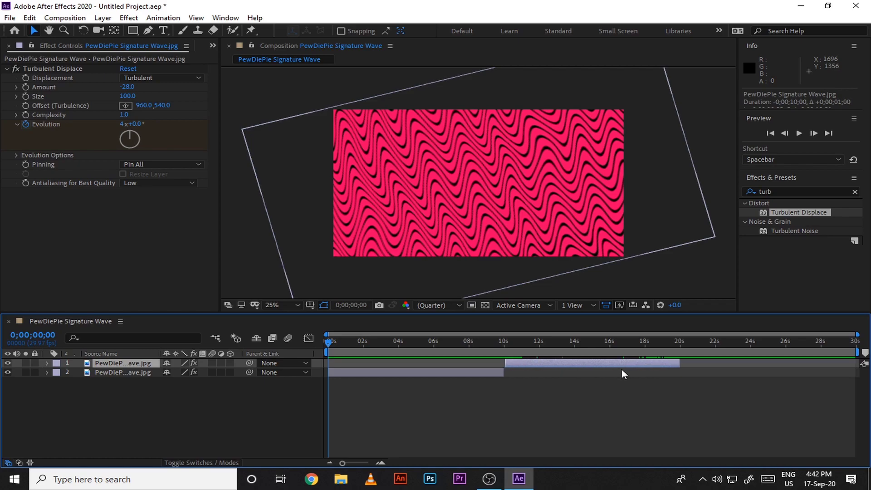
drag(651, 364, 649, 363)
Shorten the work area to the end of the reversed layer at about 20 seconds and preview the loop.
drag(857, 352, 680, 352)
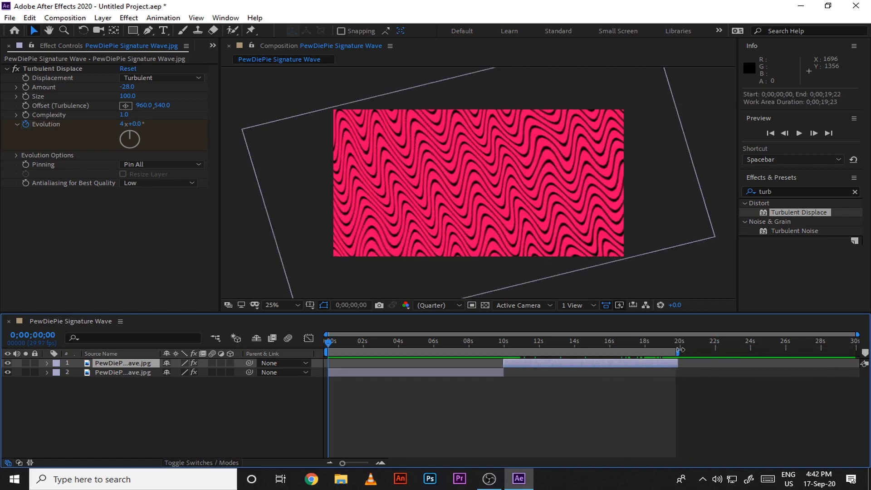
key(space)
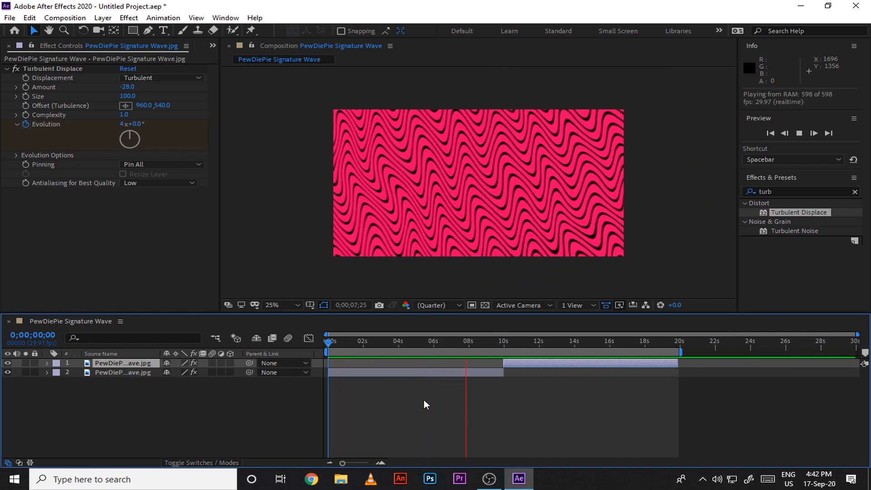
key(space)
Nudge the reversed layer about half a second earlier to overlap the original, end the work area at 0;00;19;11, and preview from the start.
drag(526, 364, 522, 364)
drag(680, 352, 678, 348)
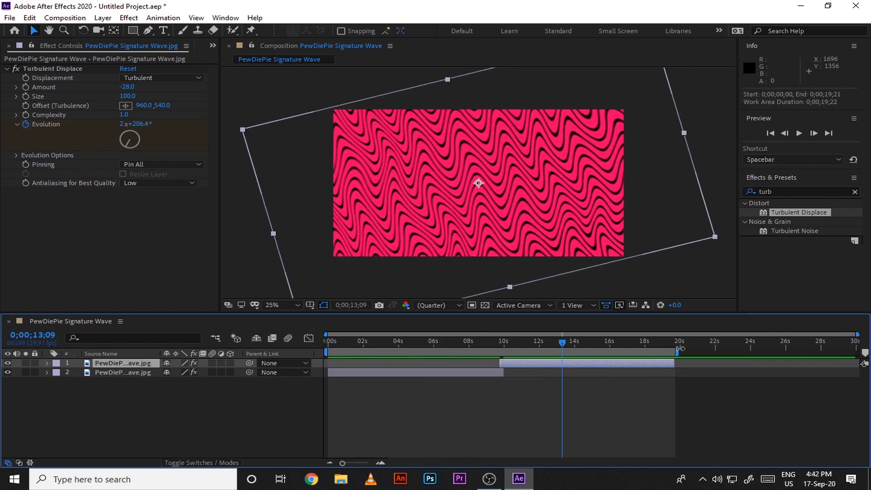
key(space)
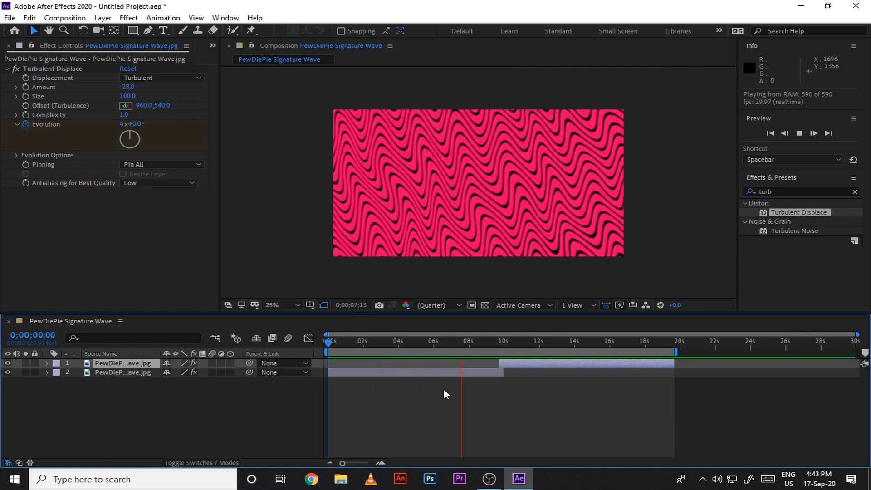
key(space)
drag(515, 363, 509, 363)
drag(675, 352, 671, 352)
click(452, 342)
key(space)
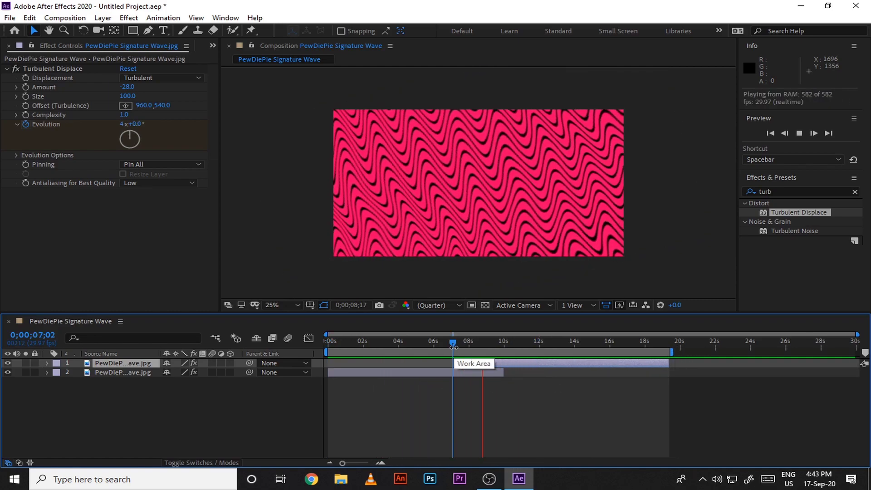
drag(429, 345, 164, 346)
key(space)
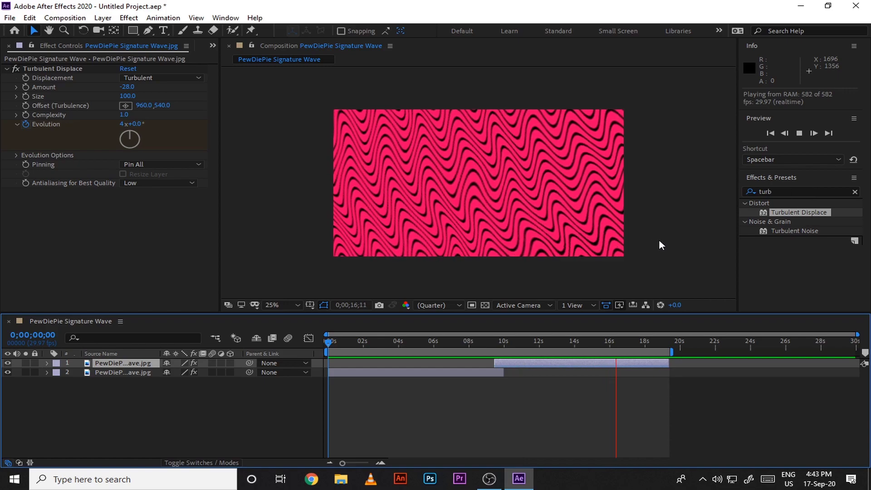
Search the effects for "hue" and try to apply Hue/Saturation to the upper wave layer.
click(798, 191)
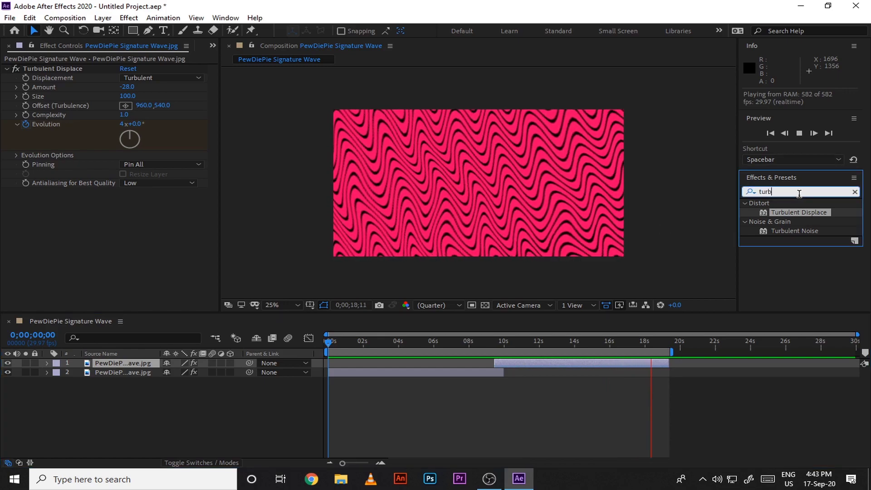
text(hue)
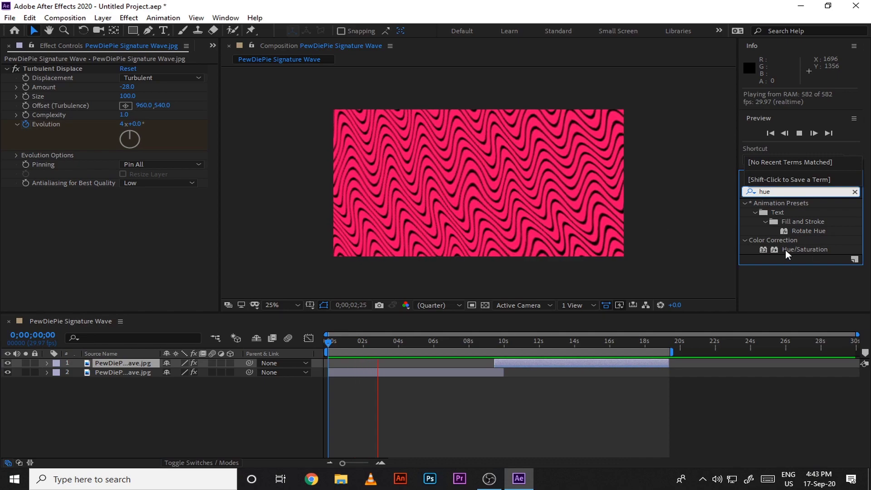
drag(787, 250, 116, 364)
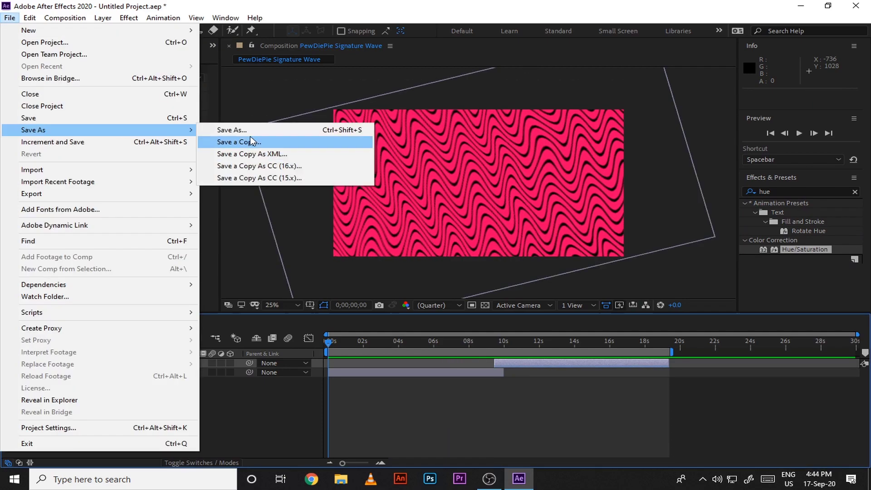
Start saving the project under a new name and browse to the Editing and Important Stuff drive.
click(240, 131)
scroll(268, 230, down, 10)
click(278, 225)
scroll(496, 218, down, 5)
scroll(495, 218, up, 3)
Create a folder named After Effects Saves on the drive.
right_click(326, 174)
click(458, 311)
mouse_move(518, 479)
right_click(319, 152)
mouse_move(400, 344)
click(481, 163)
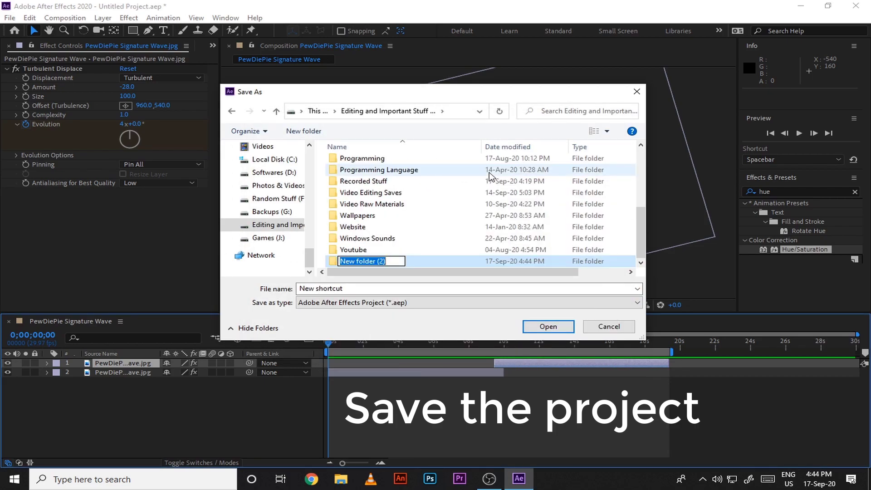
text(After Affects Saves)
key(Return)
Create a second folder named After Effects Stuff on the same drive.
right_click(320, 231)
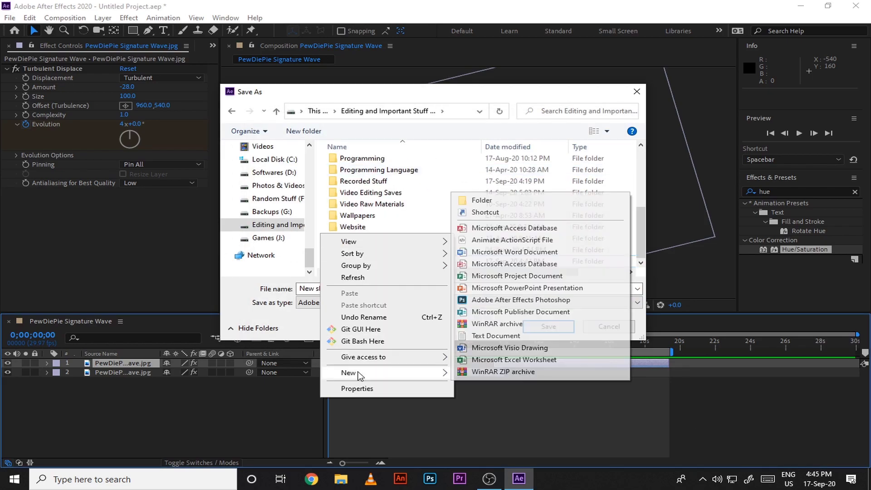
mouse_move(357, 375)
click(507, 202)
text(After Affects)
click(362, 261)
key(BackSpace)
text(E)
click(383, 260)
text(Stuff)
Save the project as PewDiePie Wave Animation in the After Effects Saves folder.
right_click(398, 250)
click(418, 443)
click(397, 289)
double_click(347, 250)
drag(347, 289, 2, 273)
text(PewDiePie Wave A)
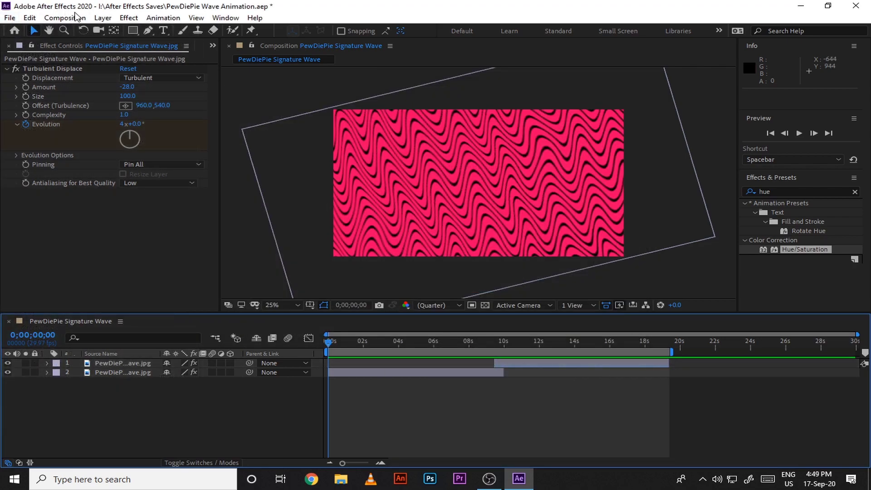
Add the wave composition to the render queue and place the Render Queue ahead of the composition's timeline.
click(79, 19)
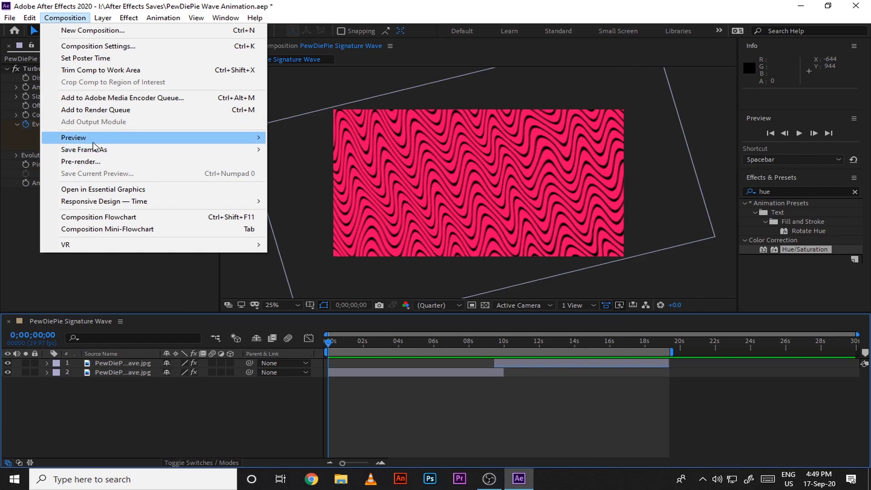
mouse_move(118, 153)
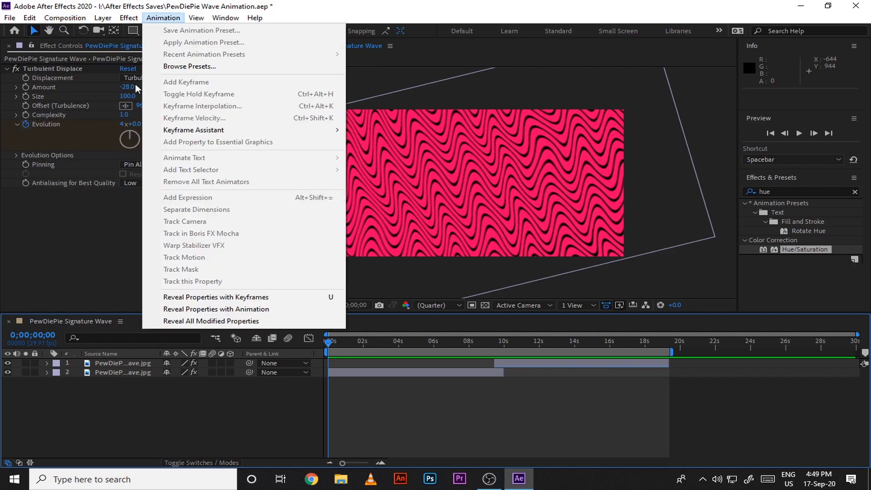
click(83, 110)
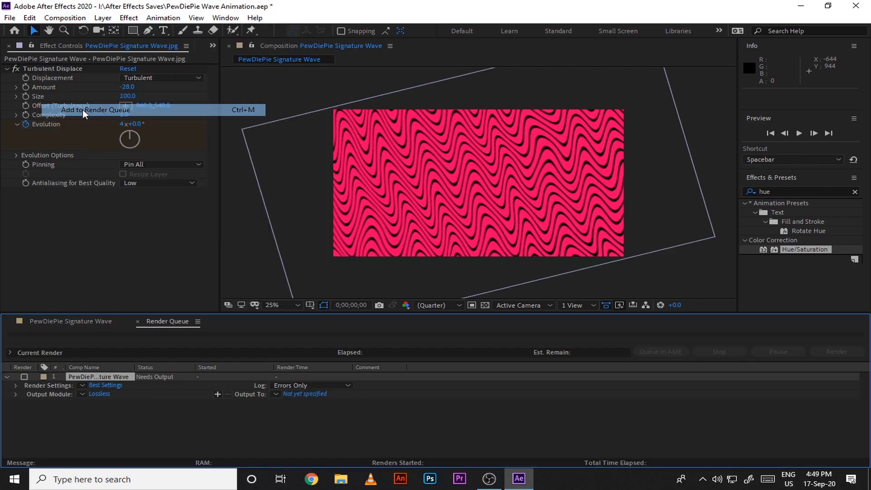
mouse_move(170, 323)
mouse_down()
mouse_move(94, 325)
mouse_move(59, 361)
mouse_up()
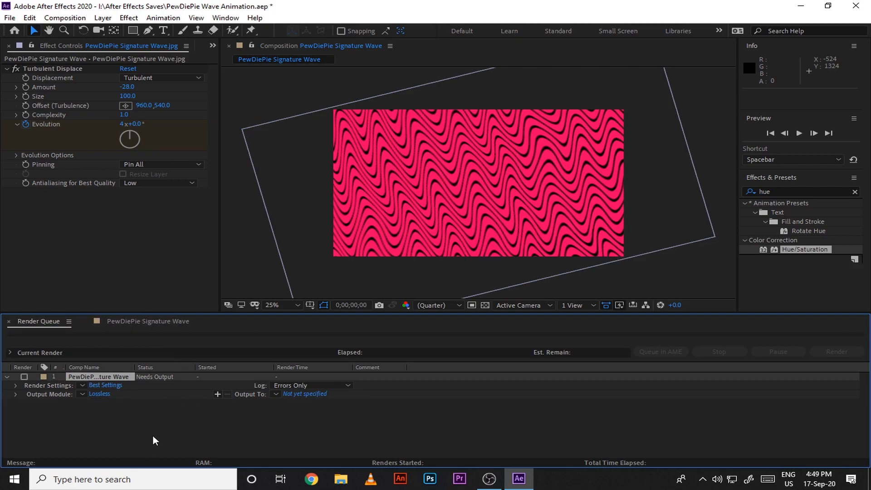
click(84, 393)
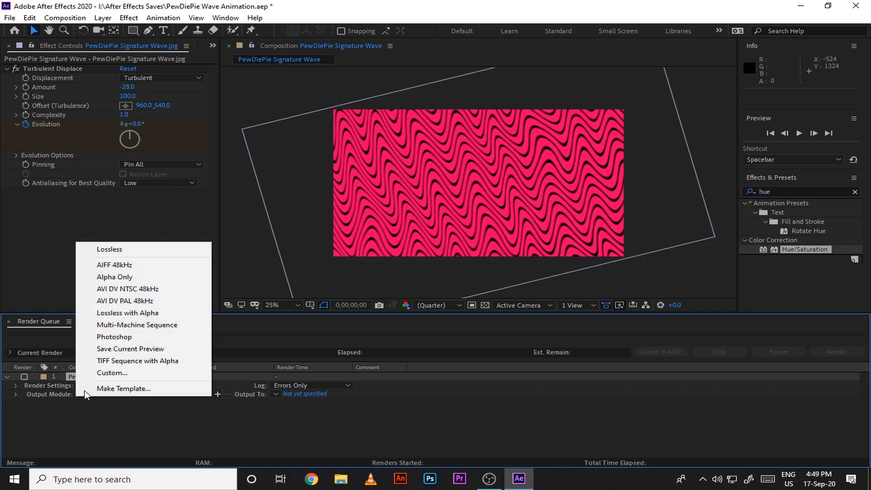
click(82, 404)
click(90, 393)
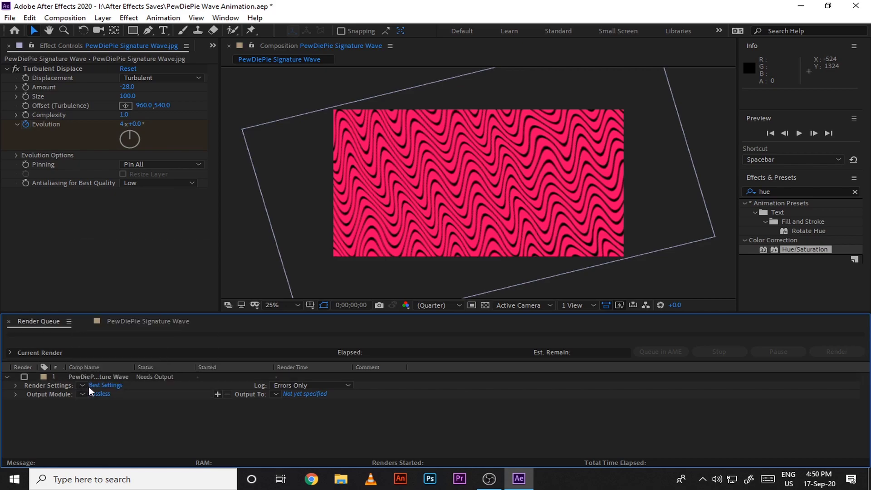
Review the quality and resolution in the render settings, keeping Best and Full, and apply the Best Settings template.
click(89, 385)
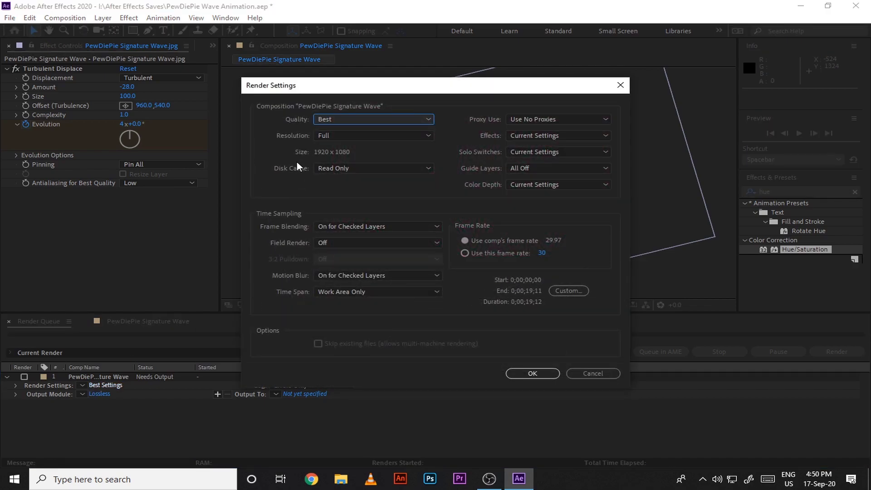
click(360, 133)
click(361, 133)
click(375, 116)
click(376, 117)
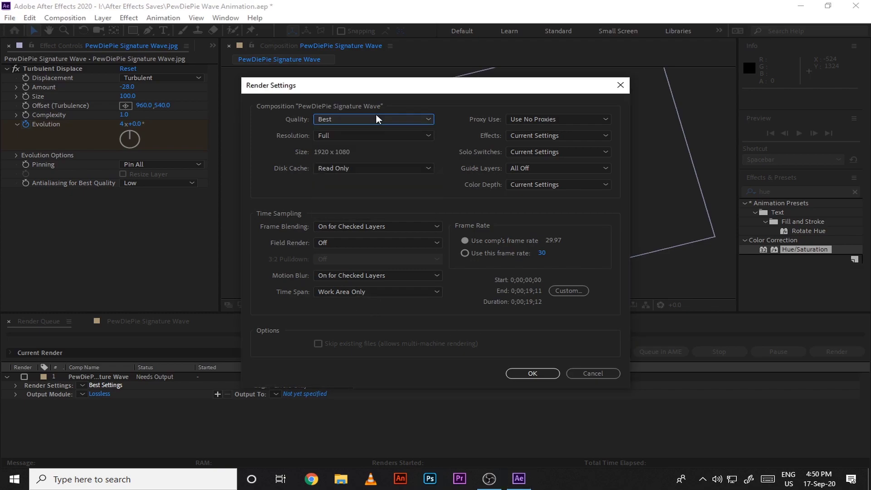
click(529, 371)
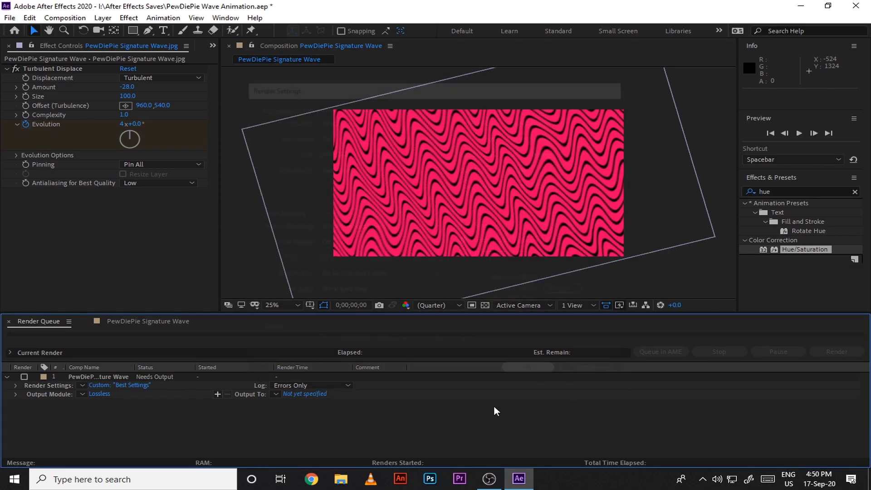
click(83, 384)
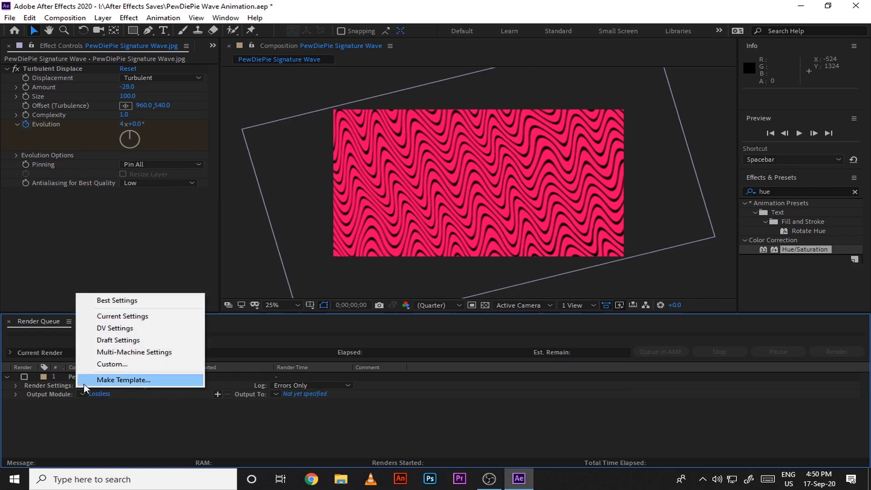
click(105, 301)
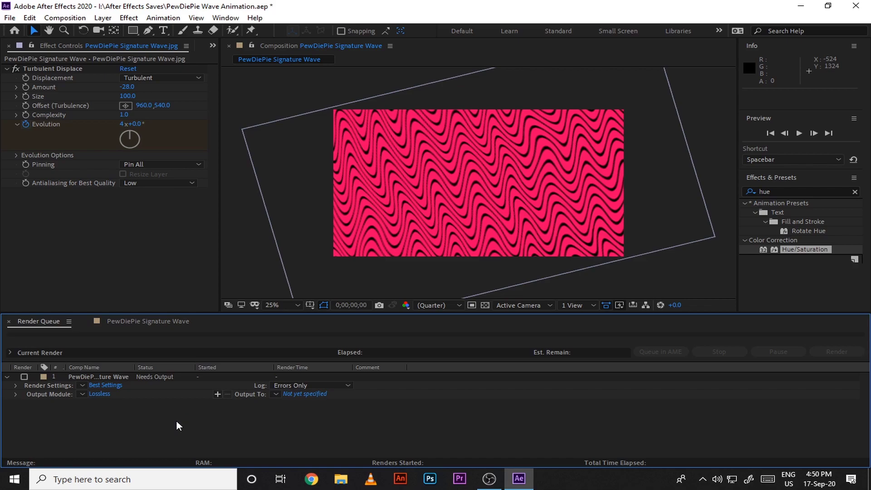
Configure the render's output module with QuickTime format and RGB + Alpha channels.
click(100, 393)
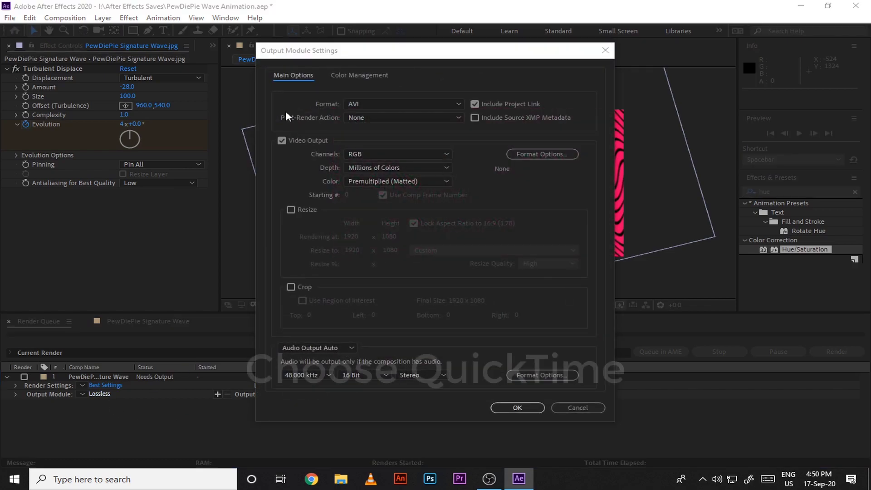
click(378, 104)
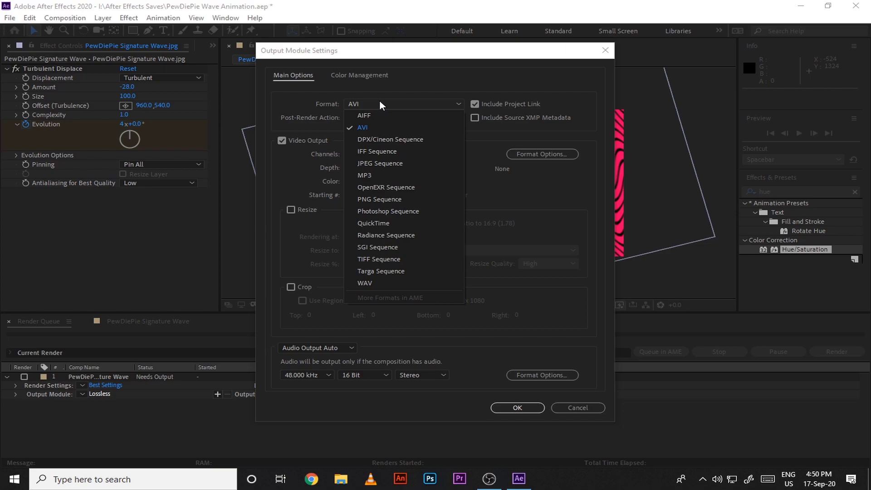
click(412, 223)
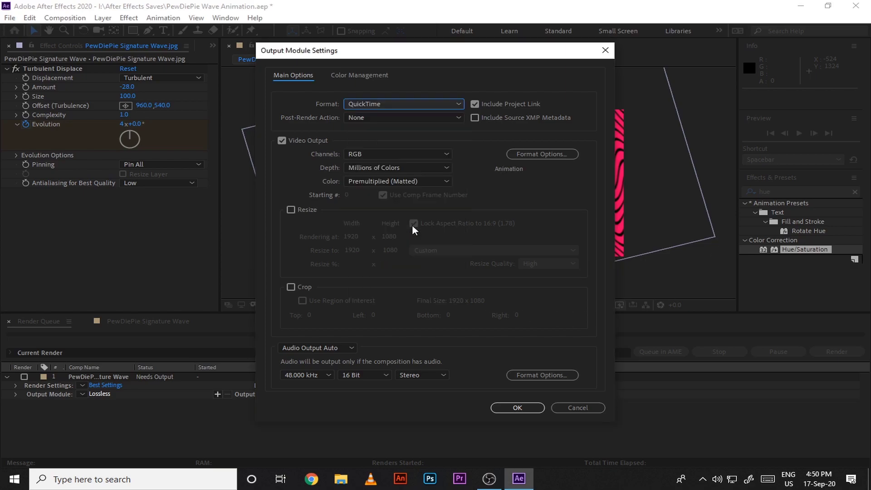
click(418, 153)
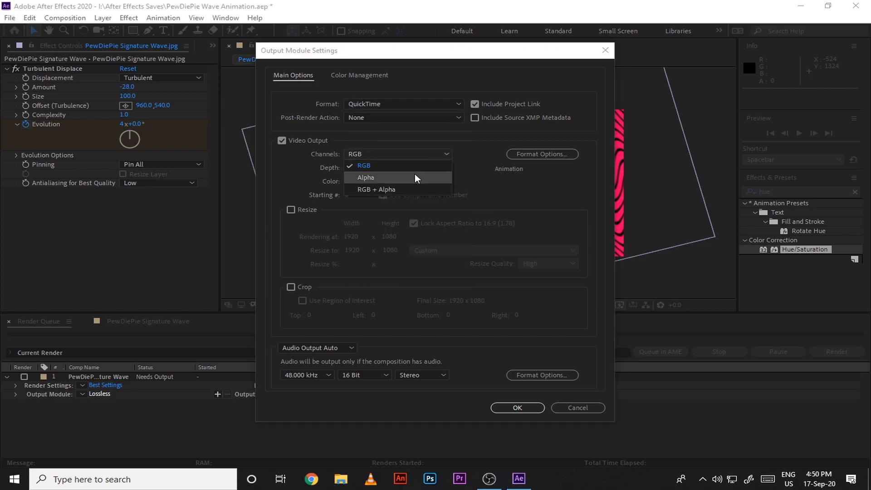
click(422, 188)
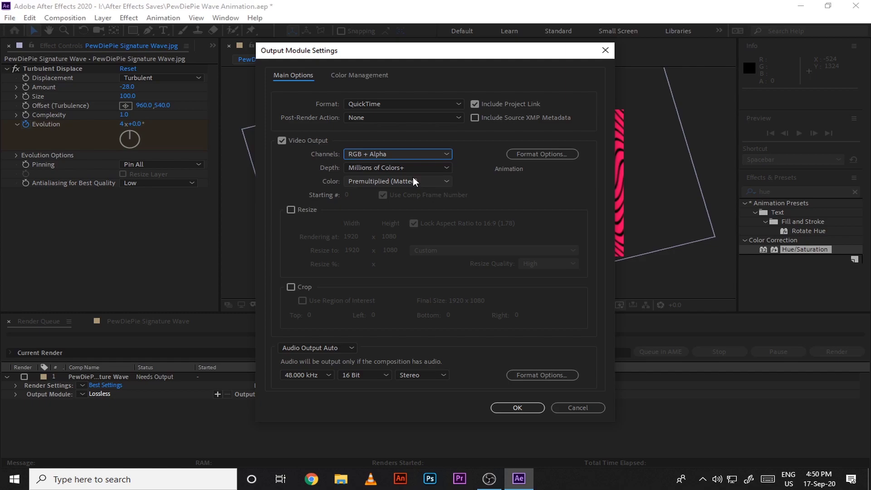
click(425, 103)
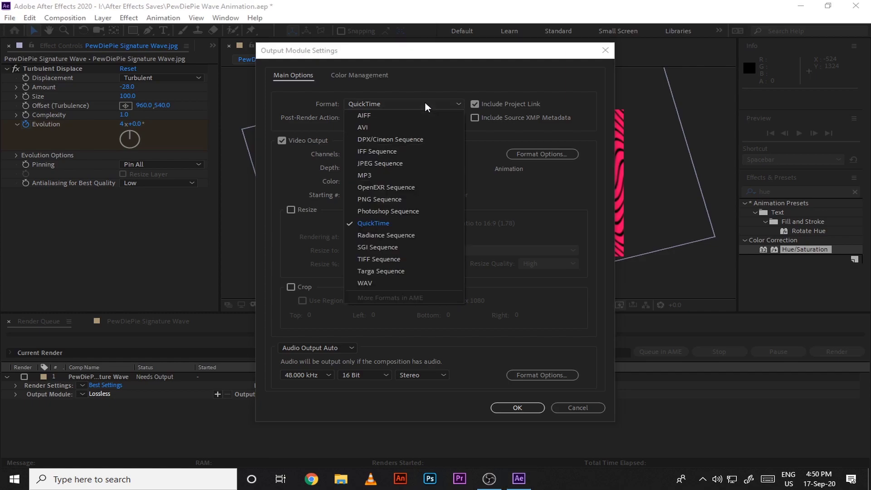
click(425, 104)
click(425, 104)
click(425, 104)
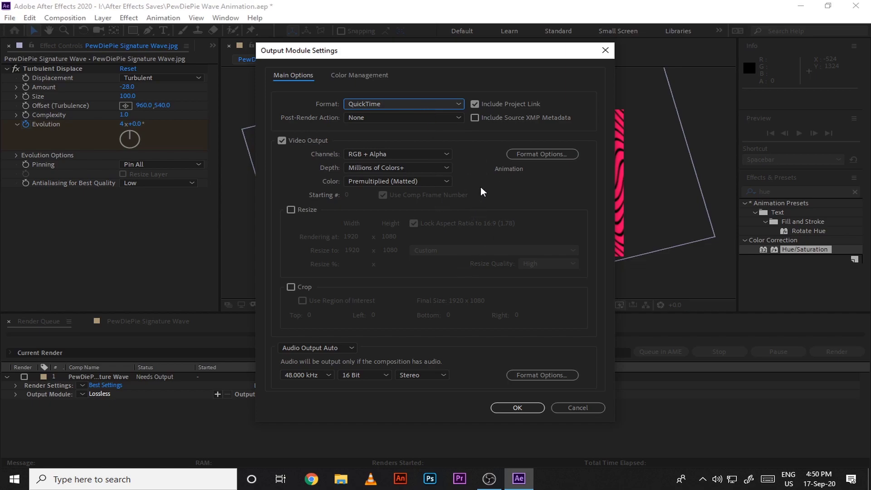
click(517, 407)
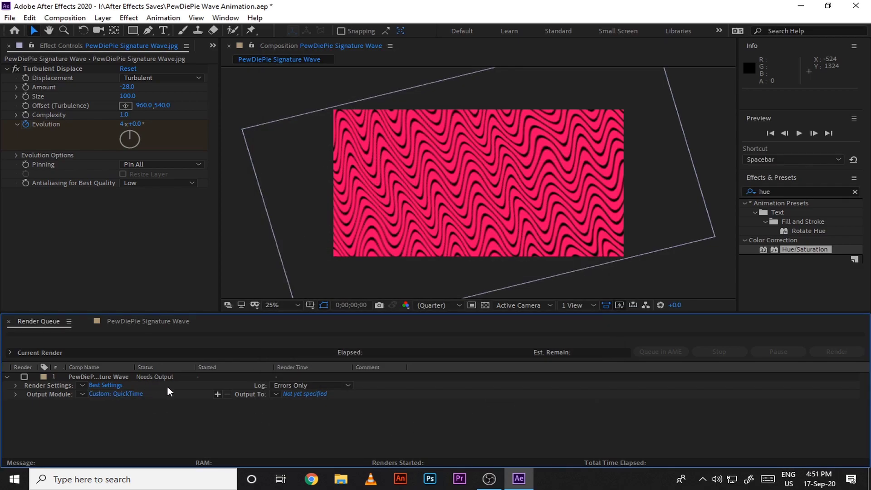
Set the output file to PewDiePie Signature Wave.mov in the After Effects Stuff folder and start the render.
click(303, 393)
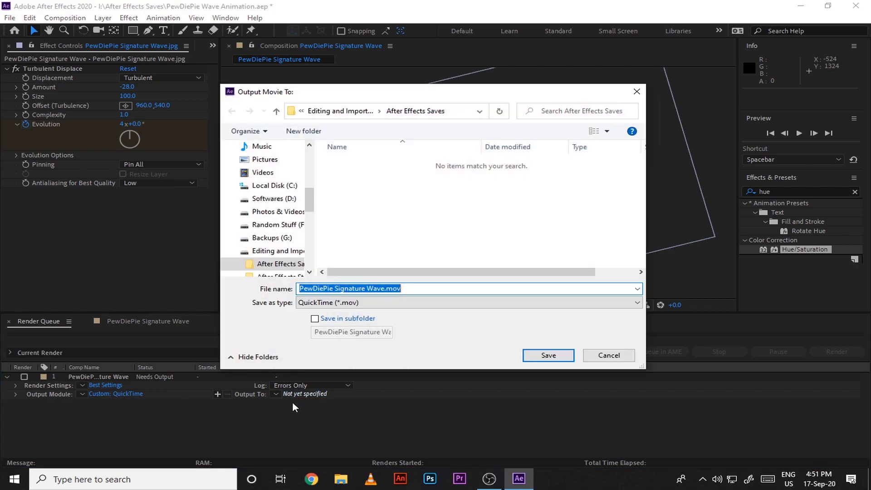
scroll(419, 227, down, 2)
double_click(412, 214)
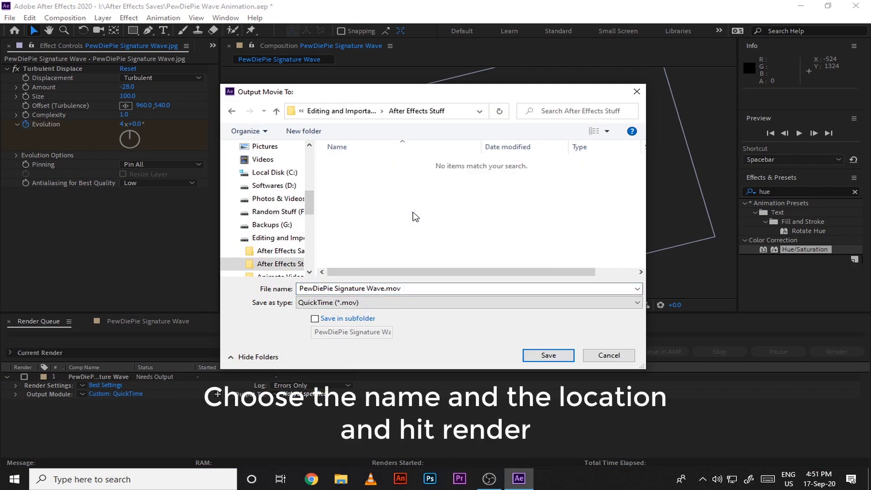
click(536, 356)
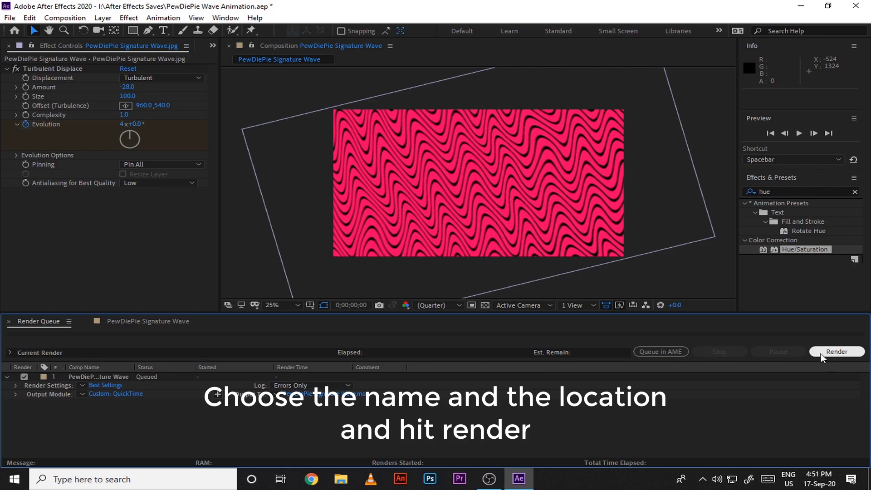
click(836, 352)
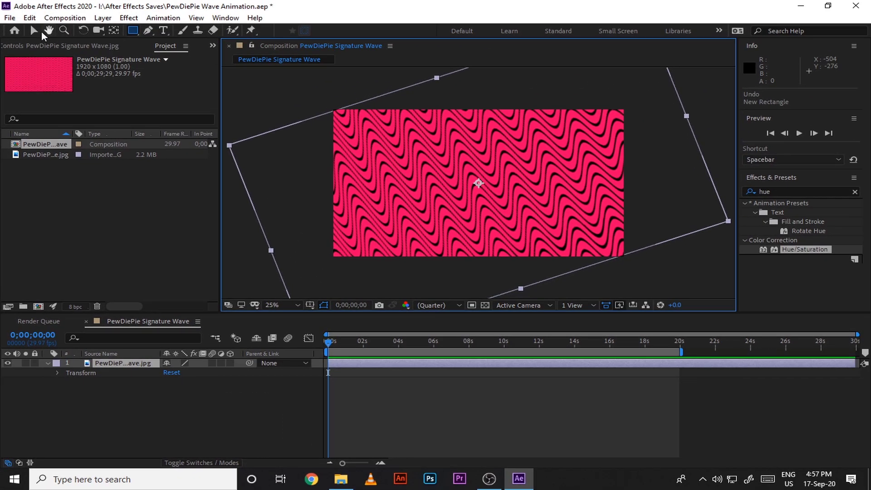
Draw one rectangular mask over the middle of the wave layer and shift it slightly downward.
click(34, 30)
click(442, 193)
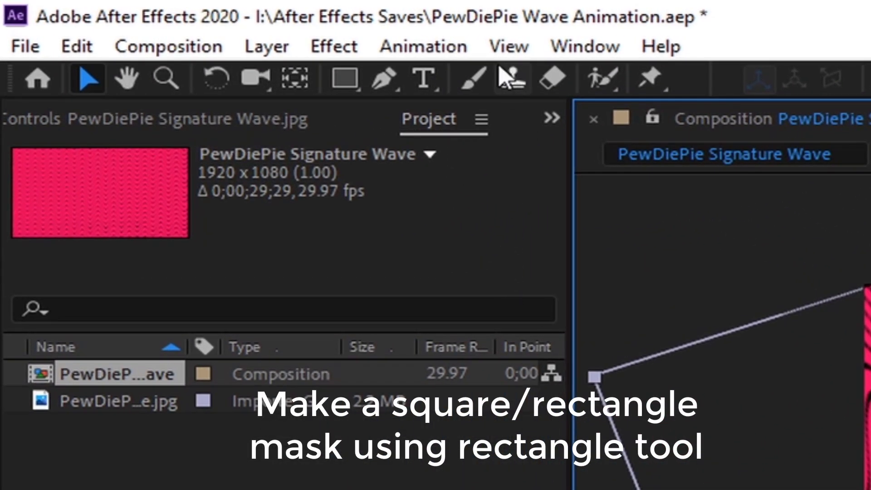
click(349, 82)
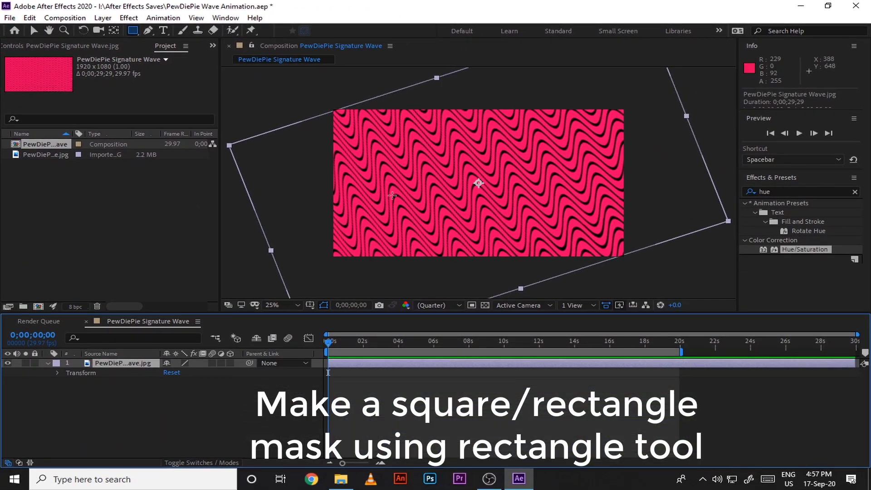
drag(353, 149, 607, 209)
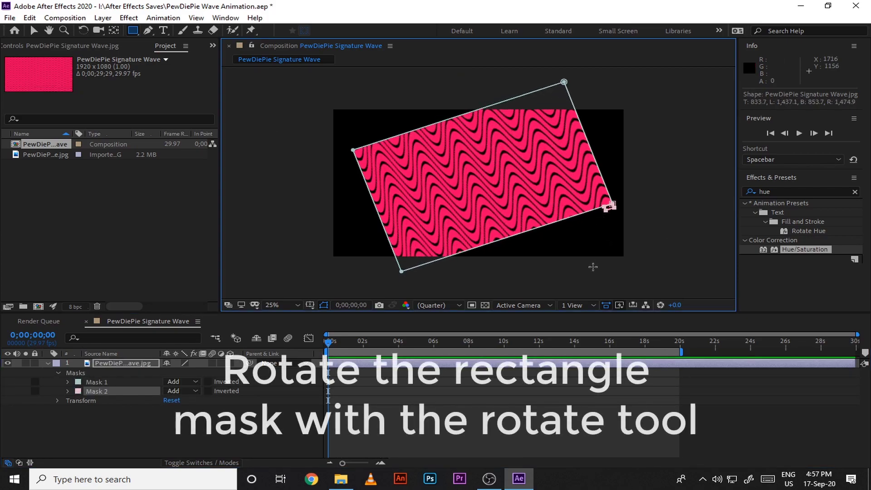
key(ctrl+z)
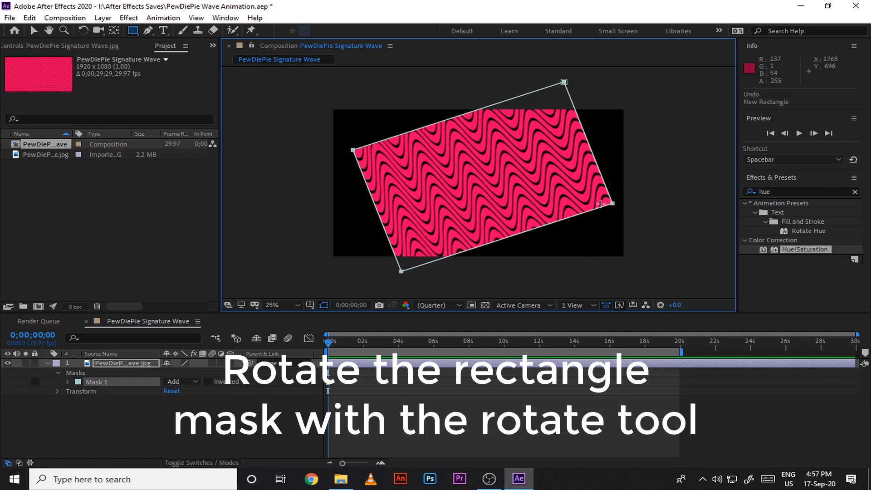
key(v)
mouse_move(612, 204)
mouse_down()
mouse_move(615, 218)
mouse_move(610, 203)
mouse_move(604, 214)
mouse_up()
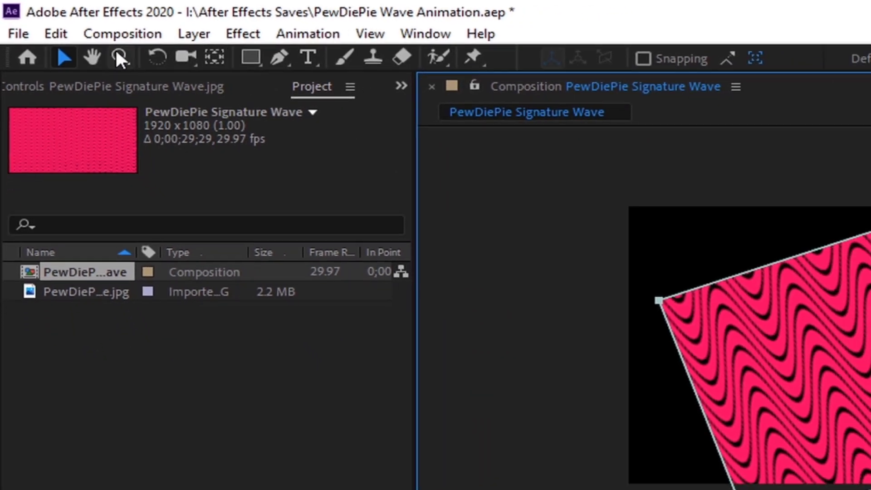
Rotate the masked wave layer to -0.5° so that its rectangle sits nearly level in the frame.
click(203, 73)
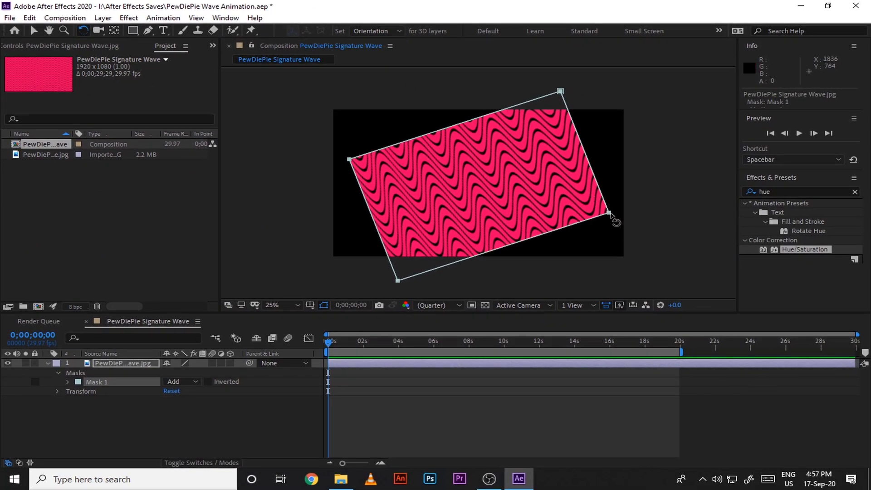
click(613, 222)
drag(611, 219, 593, 253)
key(ctrl+z)
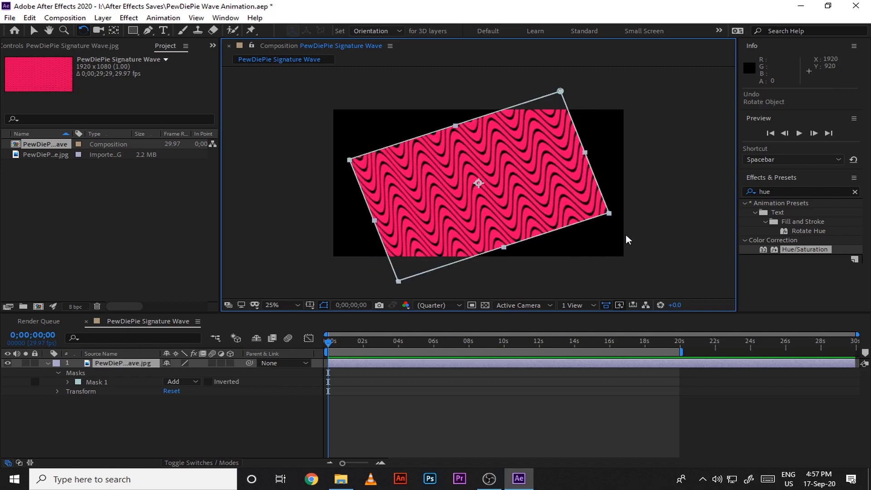
click(96, 382)
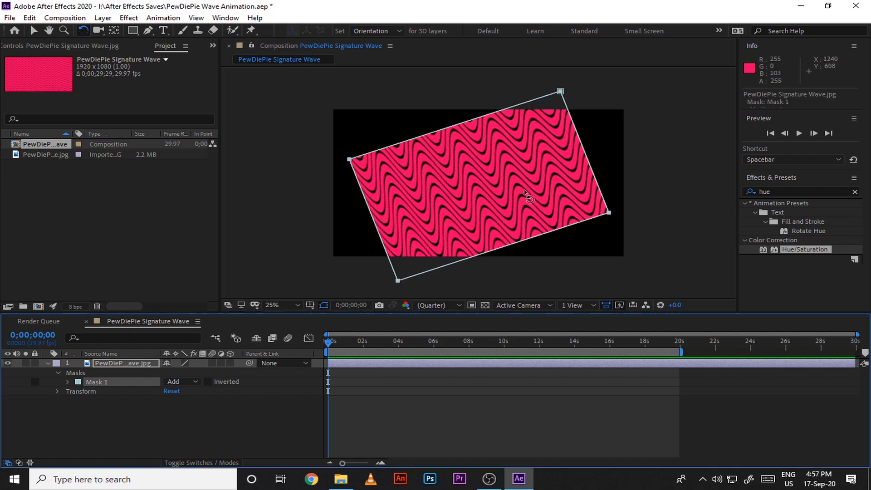
drag(613, 221, 596, 251)
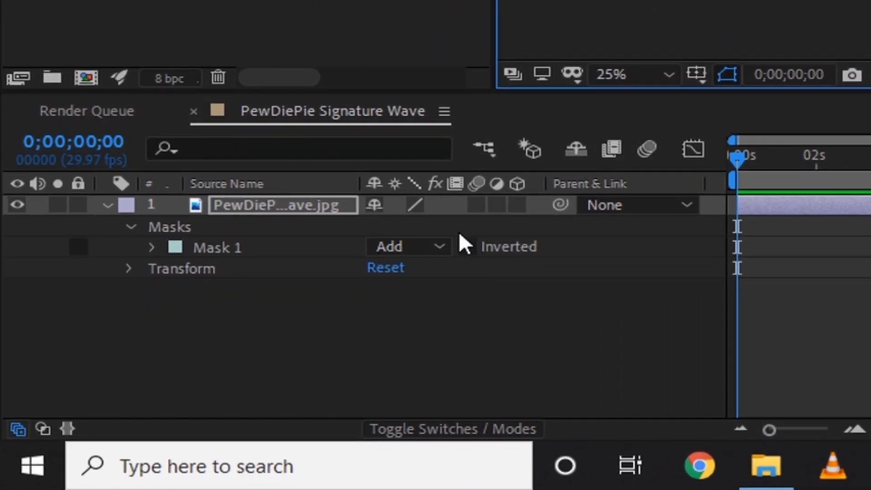
Change the mask mode from Add to Subtract to cut out the layer's centre, and deselect the layer.
click(442, 246)
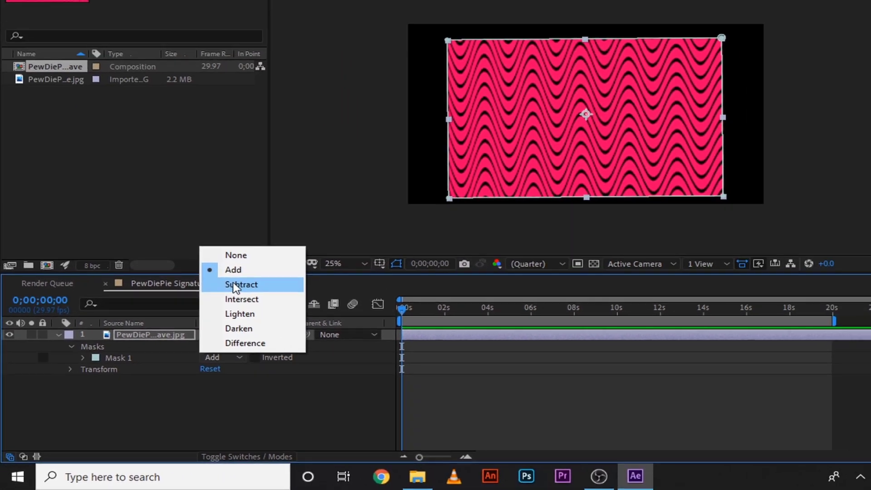
click(414, 113)
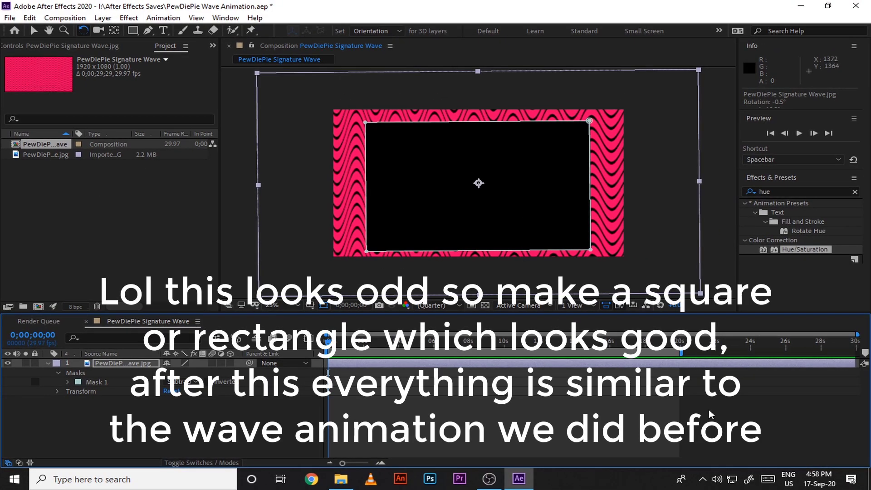
click(729, 409)
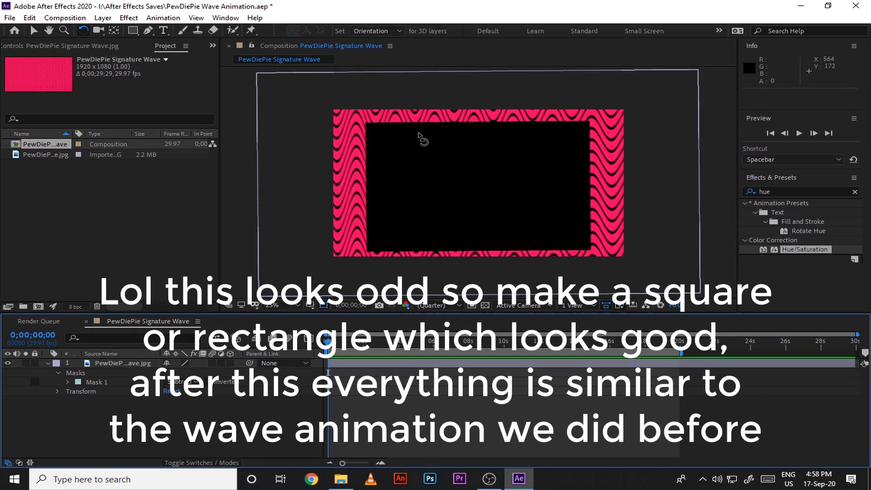
Replace the mask with a larger rectangle almost filling the frame and move the layer to position 1000, 540.
click(101, 381)
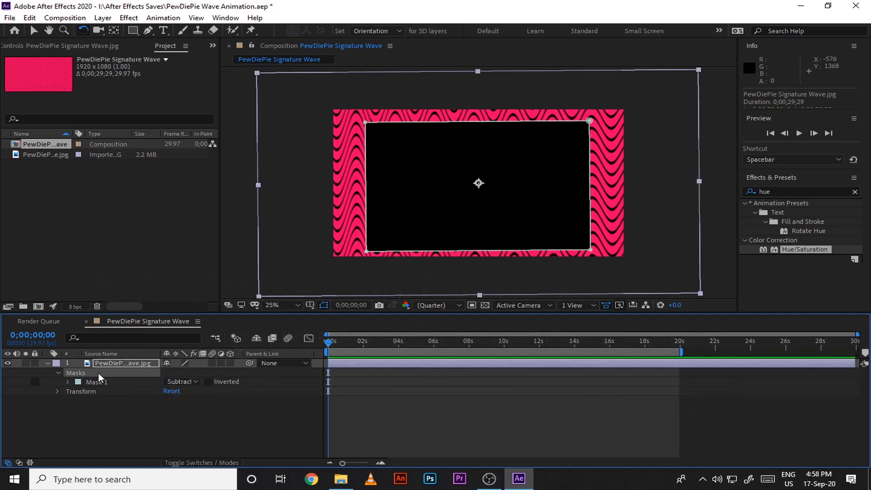
key(Delete)
key(q)
drag(341, 116, 604, 248)
key(v)
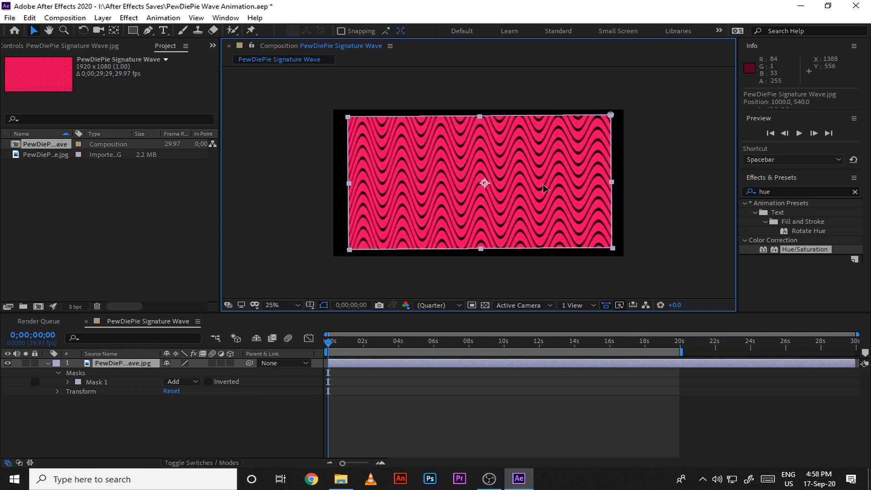
Set the larger mask to Subtract so only a thin wave border remains, and deselect the layer.
click(181, 381)
click(201, 322)
click(144, 424)
Use the Effects workspace, search the effects for "turb" and apply Turbulent Displace to the masked wave layer.
click(719, 31)
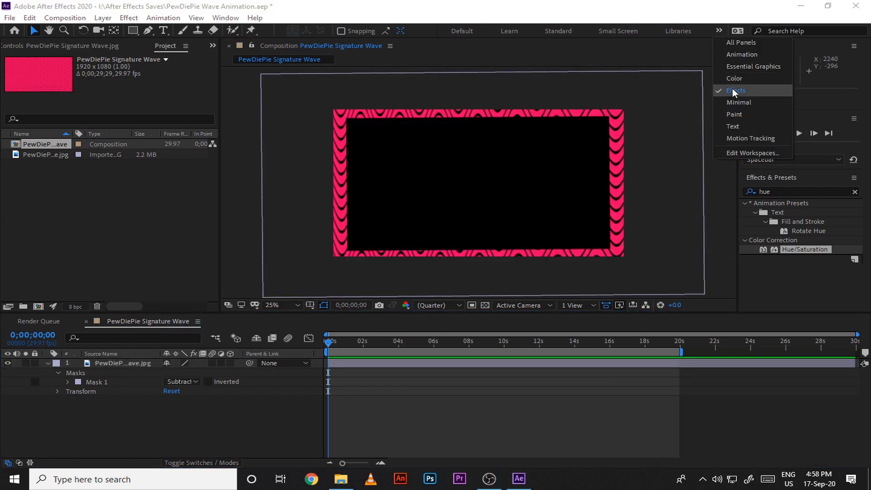
click(732, 89)
text(turb)
drag(799, 213, 120, 363)
Keyframe the Turbulent Displace Evolution from 0 revolutions at the start to 4 revolutions at 10 seconds.
mouse_move(330, 343)
mouse_down()
mouse_move(347, 343)
mouse_move(326, 343)
mouse_up()
drag(123, 86, 120, 155)
click(25, 124)
click(121, 123)
text(4)
drag(329, 344, 303, 332)
click(122, 124)
click(122, 124)
text(0)
key(Return)
Preview the border animation, set the Turbulent Displace Amount to 13 and play it again.
drag(673, 345, 325, 349)
key(space)
key(space)
drag(126, 88, 134, 87)
key(space)
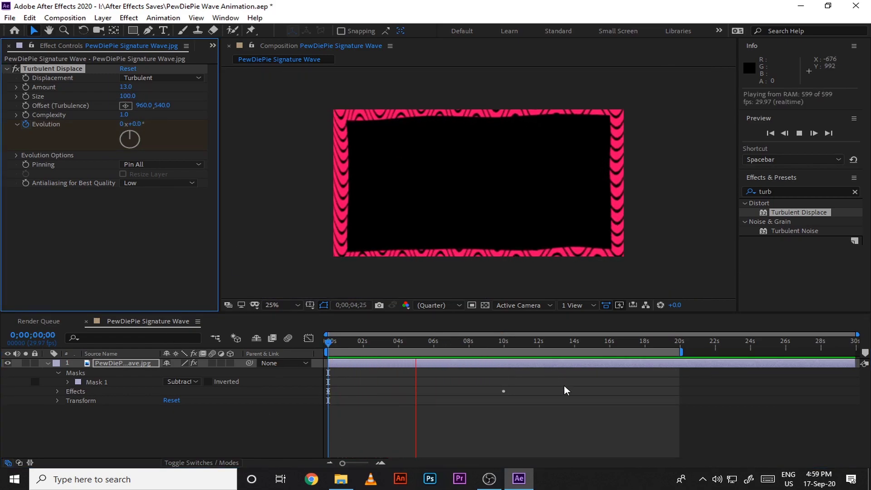
key(space)
Return to the start of the timeline, set the Turbulent Displace Amount to 25 and preview the animation.
drag(485, 343, 325, 345)
drag(126, 87, 132, 87)
key(space)
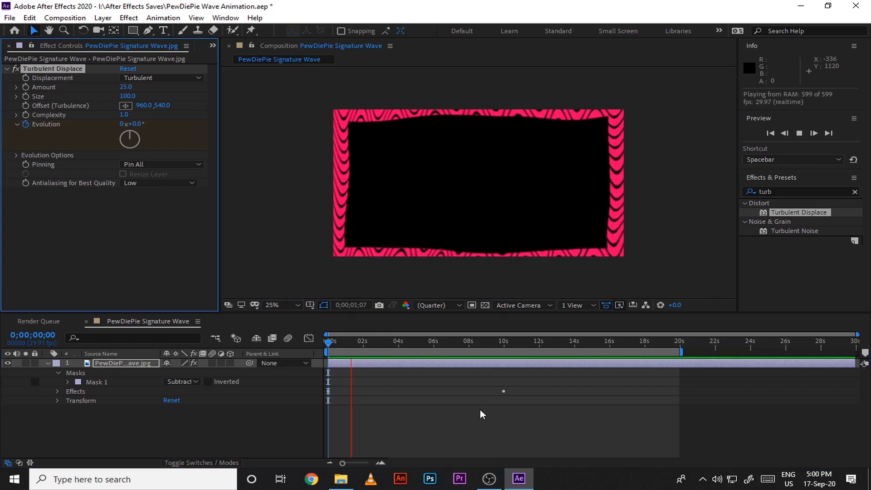
key(space)
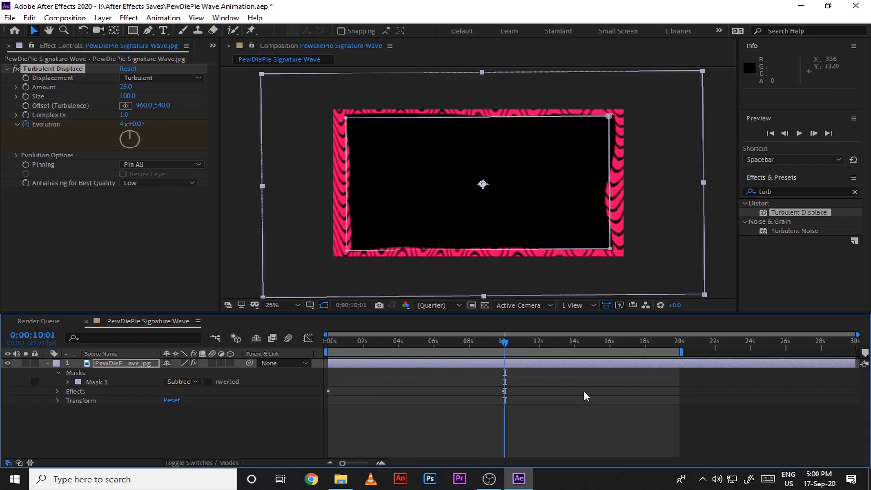
Split the masked layer at 0;00;10;01, delete the part after the split and duplicate the remaining clip.
key(ctrl+shift+d)
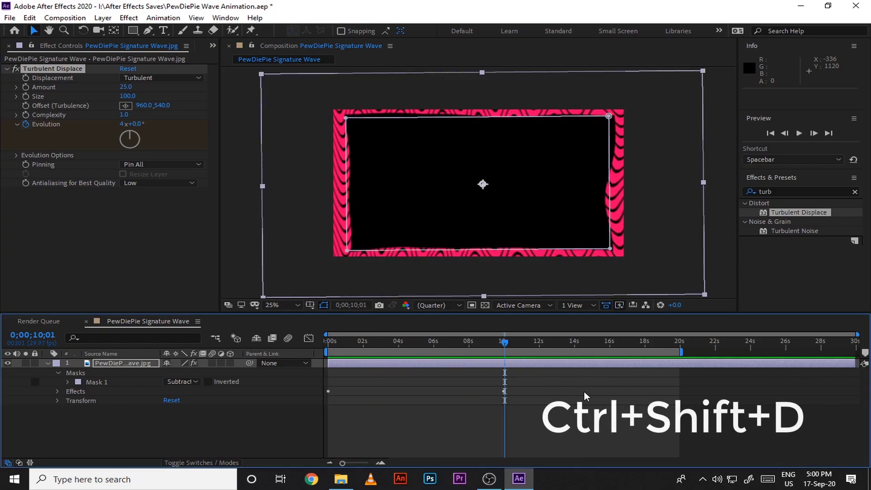
key(Delete)
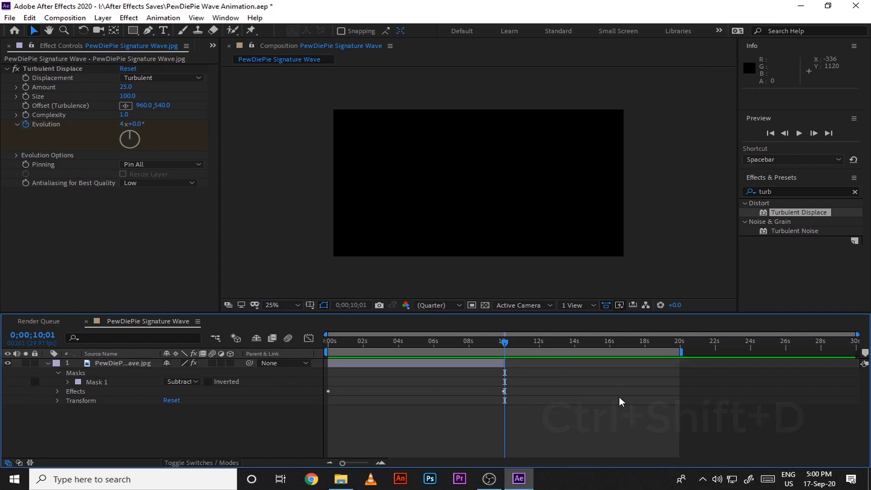
click(499, 367)
key(ctrl+d)
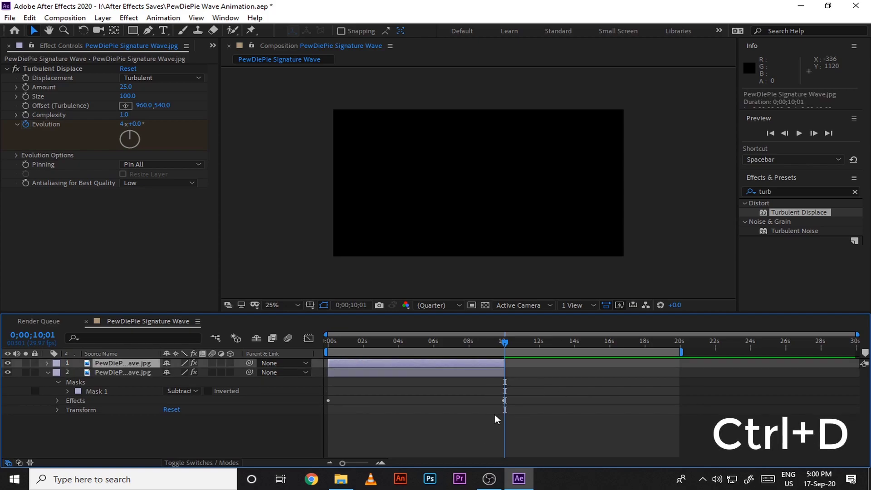
Move the duplicated clip so it follows the original around the 10-second mark and time-reverse it.
drag(491, 367, 653, 370)
right_click(653, 370)
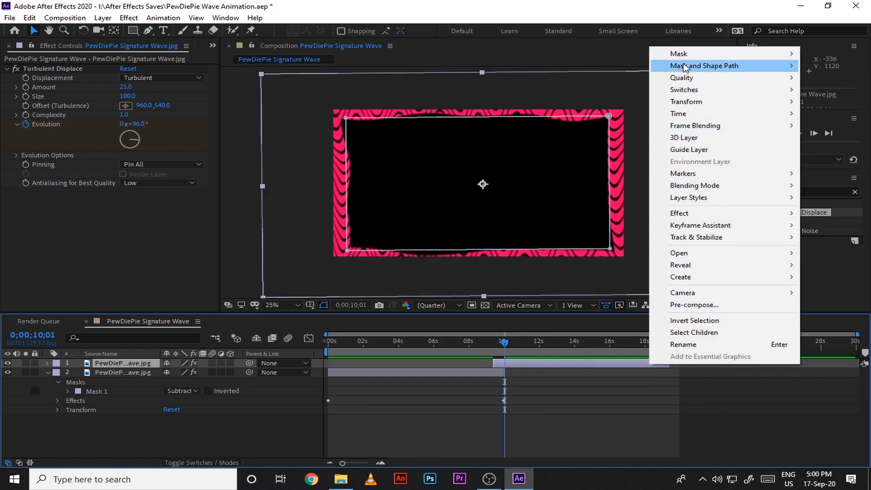
mouse_move(683, 118)
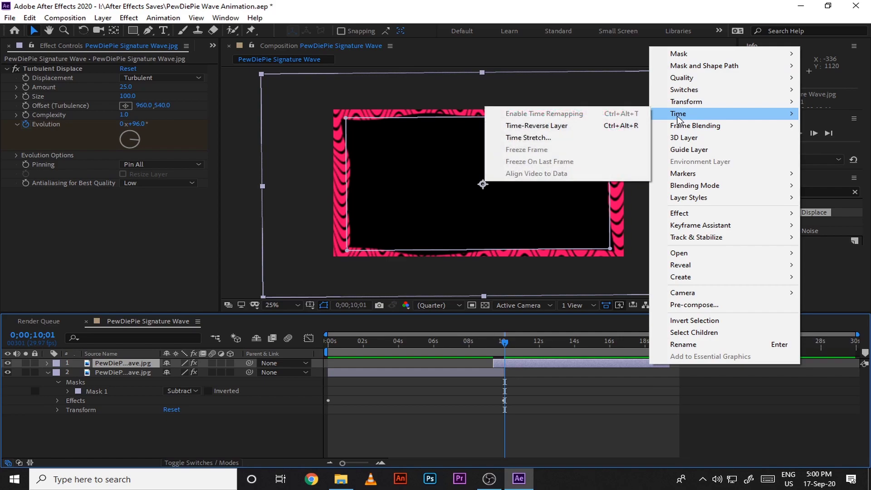
click(601, 128)
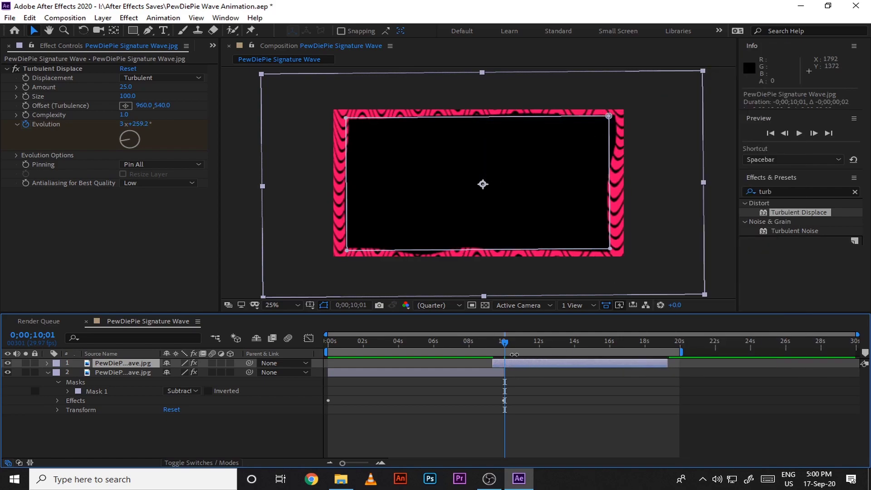
Shift the reversed clip near the end of the first clip and preview the transition between them several times.
key(space)
key(space)
drag(508, 364, 494, 363)
key(space)
key(space)
key(space)
key(space)
key(space)
key(space)
right_click(494, 363)
mouse_move(522, 128)
click(694, 170)
key(space)
key(space)
key(space)
key(space)
Align the start of the reversed clip with the end of the first clip and play the join from 0;00;09;18.
drag(511, 365, 509, 365)
click(502, 342)
key(space)
key(space)
click(497, 342)
key(space)
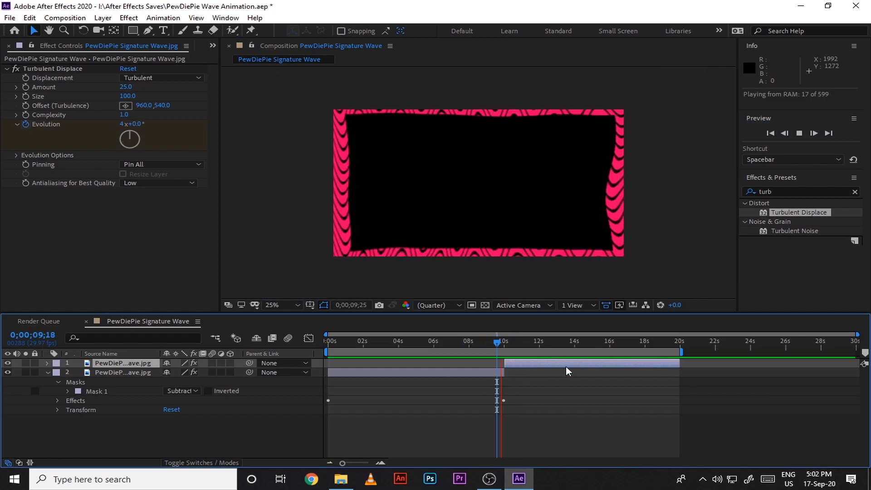
Fine-tune the reversed clip's start by a small amount at close timeline scale and replay the join.
key(space)
double_click(381, 463)
drag(423, 364, 429, 364)
click(401, 342)
key(space)
click(400, 342)
key(space)
Preview the whole border loop from the start and save the project as PewDiePie Wave Animation Webcam.aep.
click(330, 462)
click(330, 462)
click(328, 342)
key(space)
key(ctrl+shift+s)
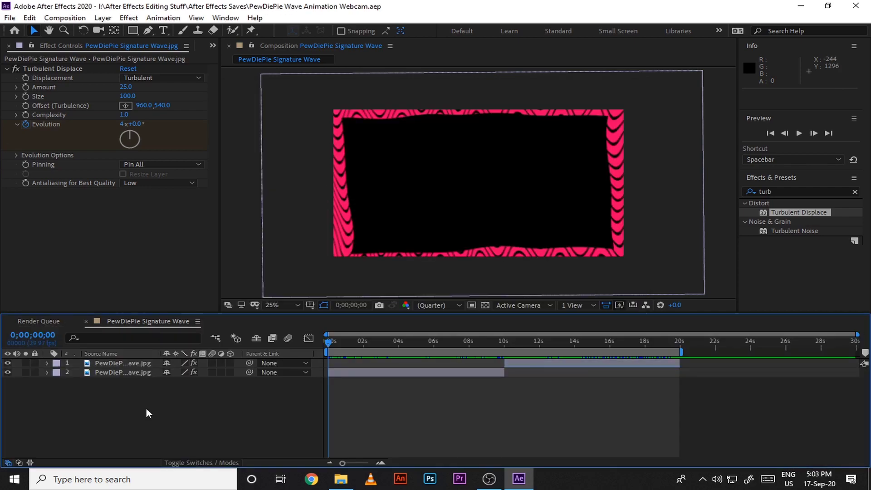
Queue the border composition for QuickTime output as PewDiePie Signature Wave Webcam.mov and render it.
key(ctrl+m)
click(299, 394)
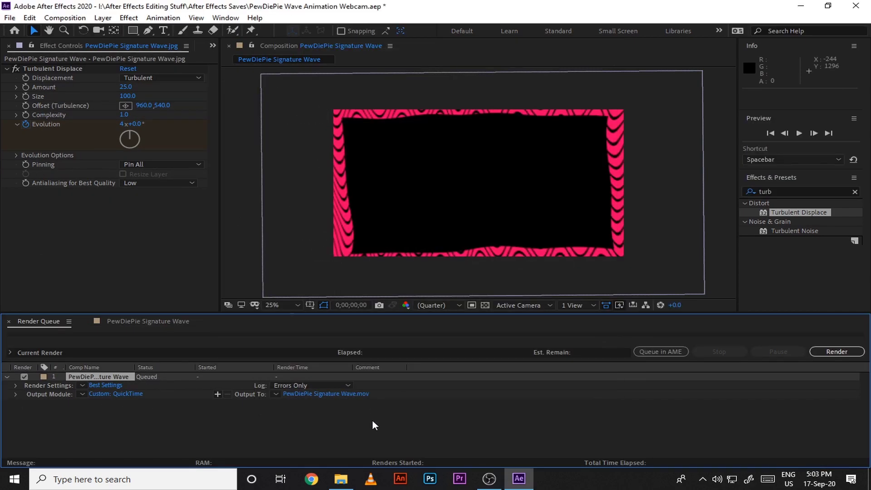
click(846, 356)
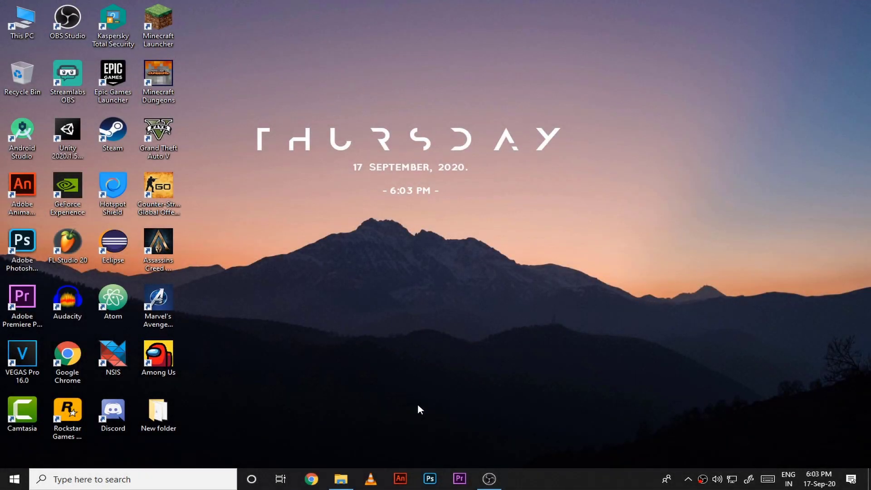
Switch to File Explorer and examine the rendered video files in the After Effects Stuff folder.
click(340, 479)
click(235, 120)
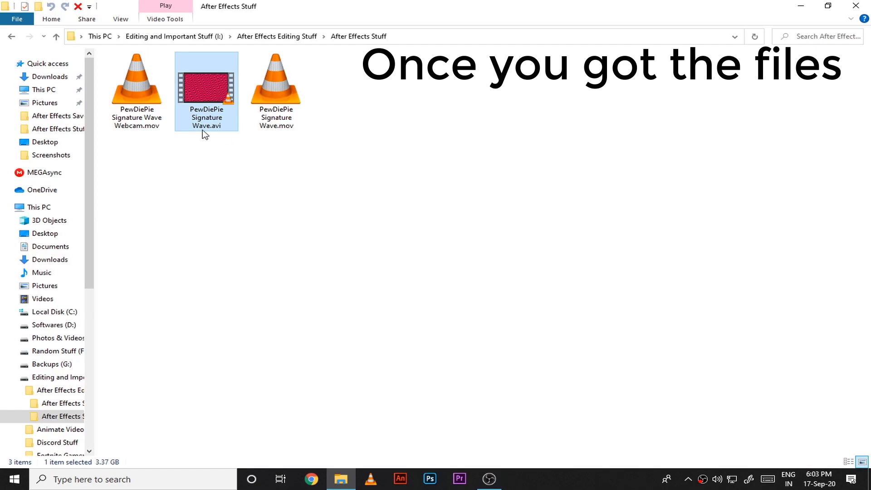
click(272, 108)
click(288, 180)
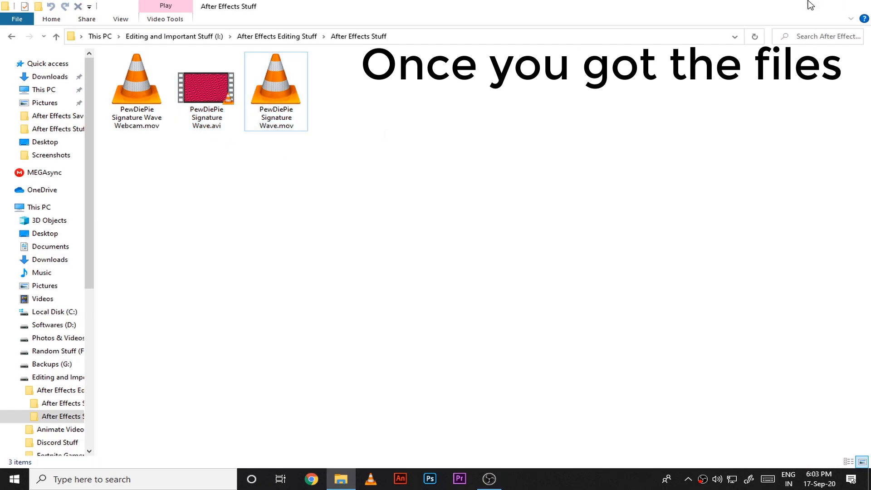
click(810, 5)
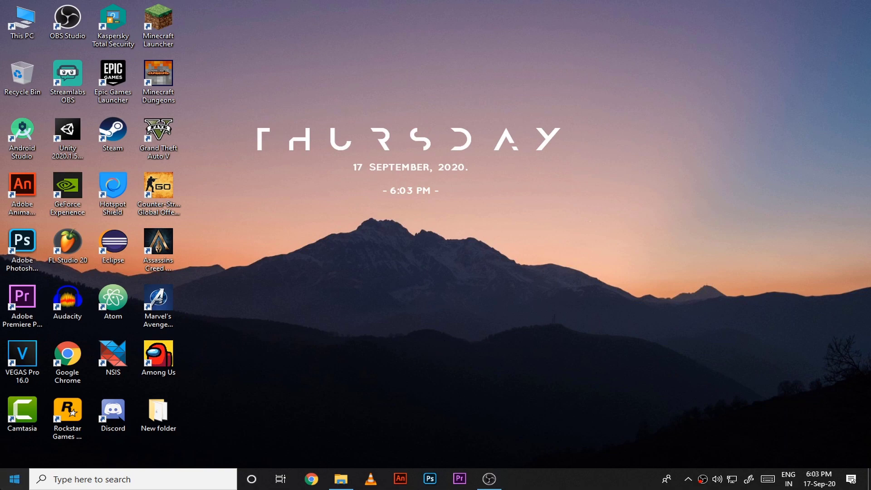
Find and launch Wondershare UniConverter.
click(14, 479)
text(unicon)
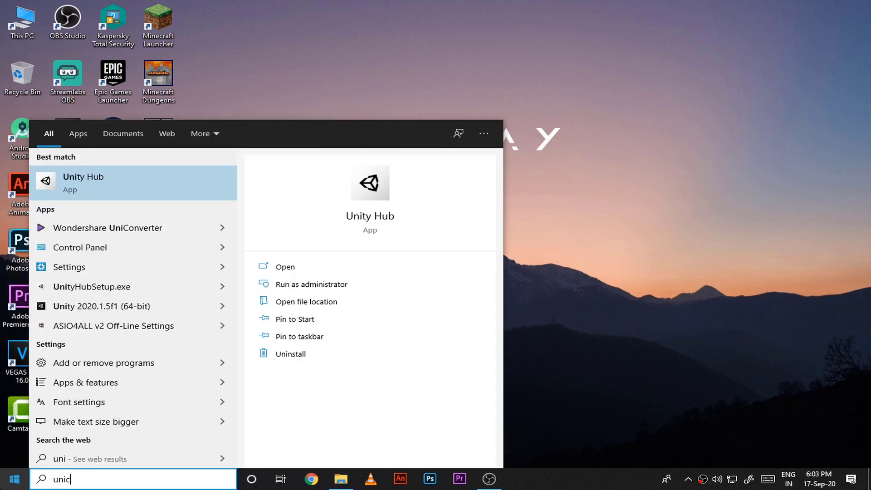
text(ver)
key(Return)
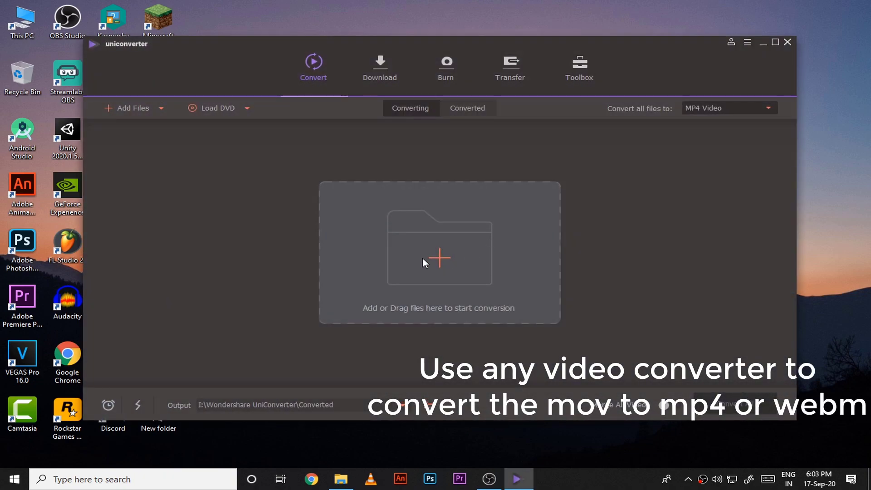
Add PewDiePie Signature Wave.mov and PewDiePie Signature Wave Webcam.mov from File Explorer to UniConverter and convert both to MP4.
click(339, 480)
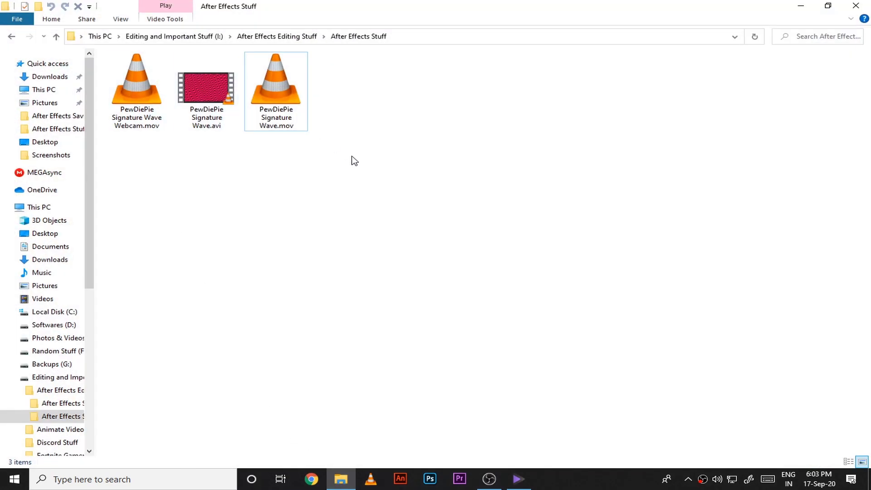
click(261, 128)
ctrl+click(166, 97)
mouse_move(166, 96)
mouse_down()
mouse_move(499, 454)
mouse_move(460, 327)
mouse_up()
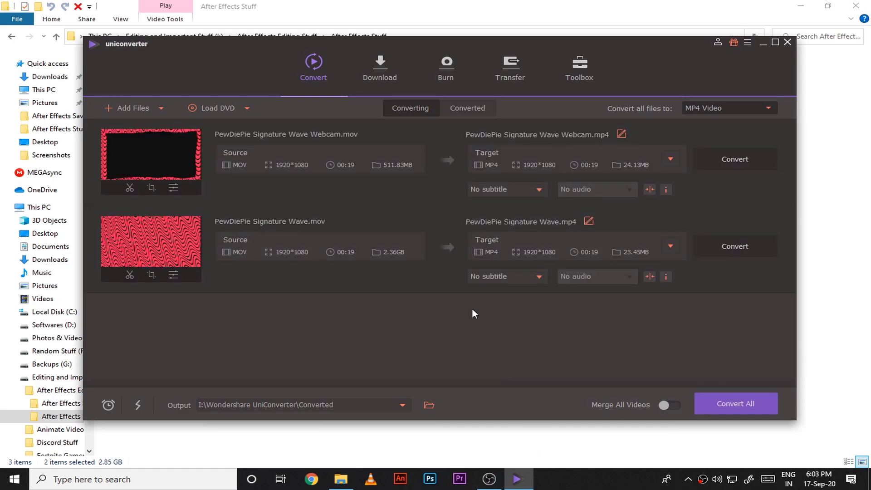
click(716, 403)
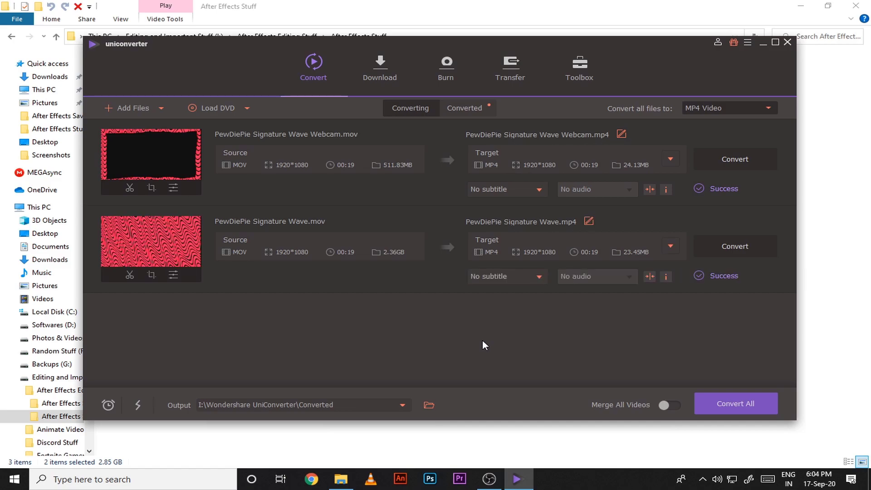
Open the folder of the converted videos in File Explorer and select both PewDiePie Signature Wave MP4 files.
click(467, 108)
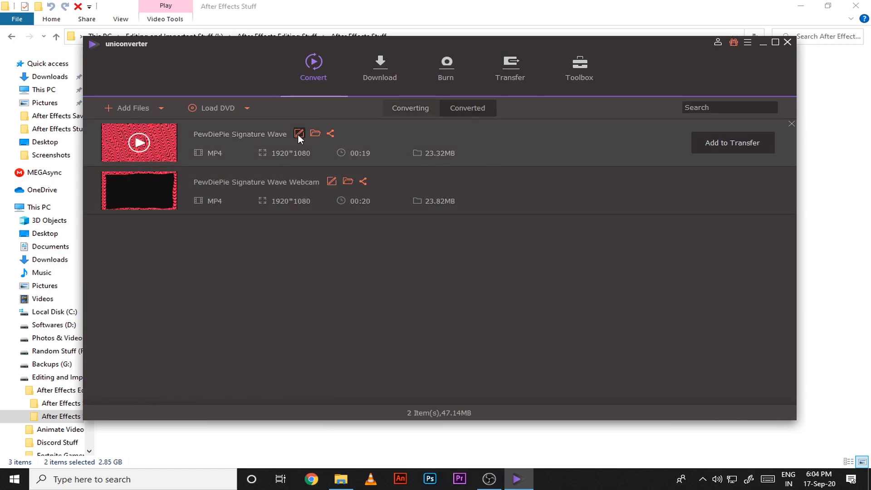
click(314, 134)
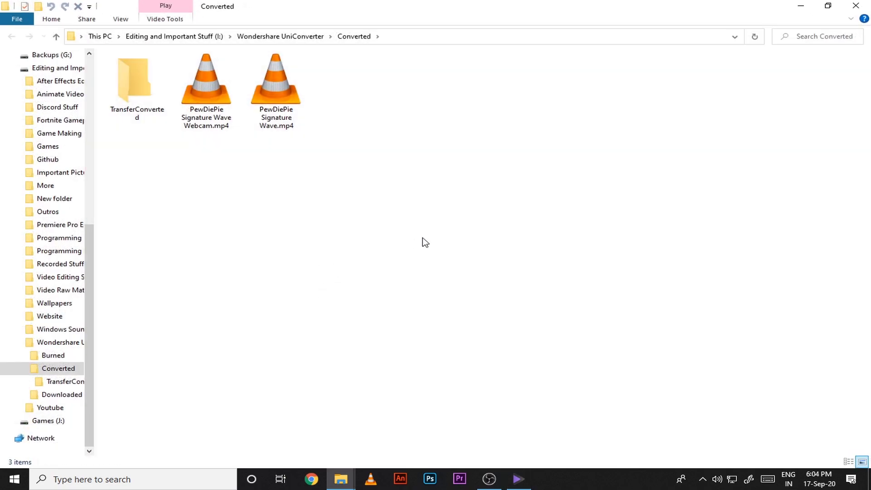
drag(423, 238, 210, 74)
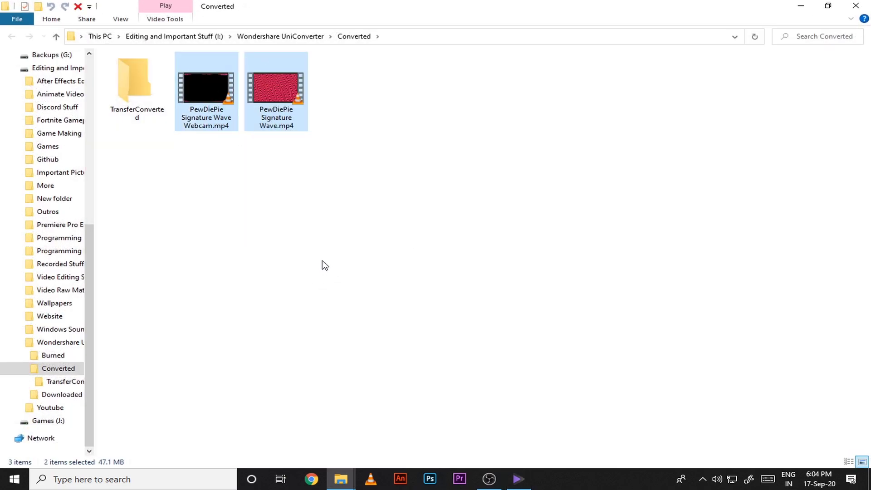